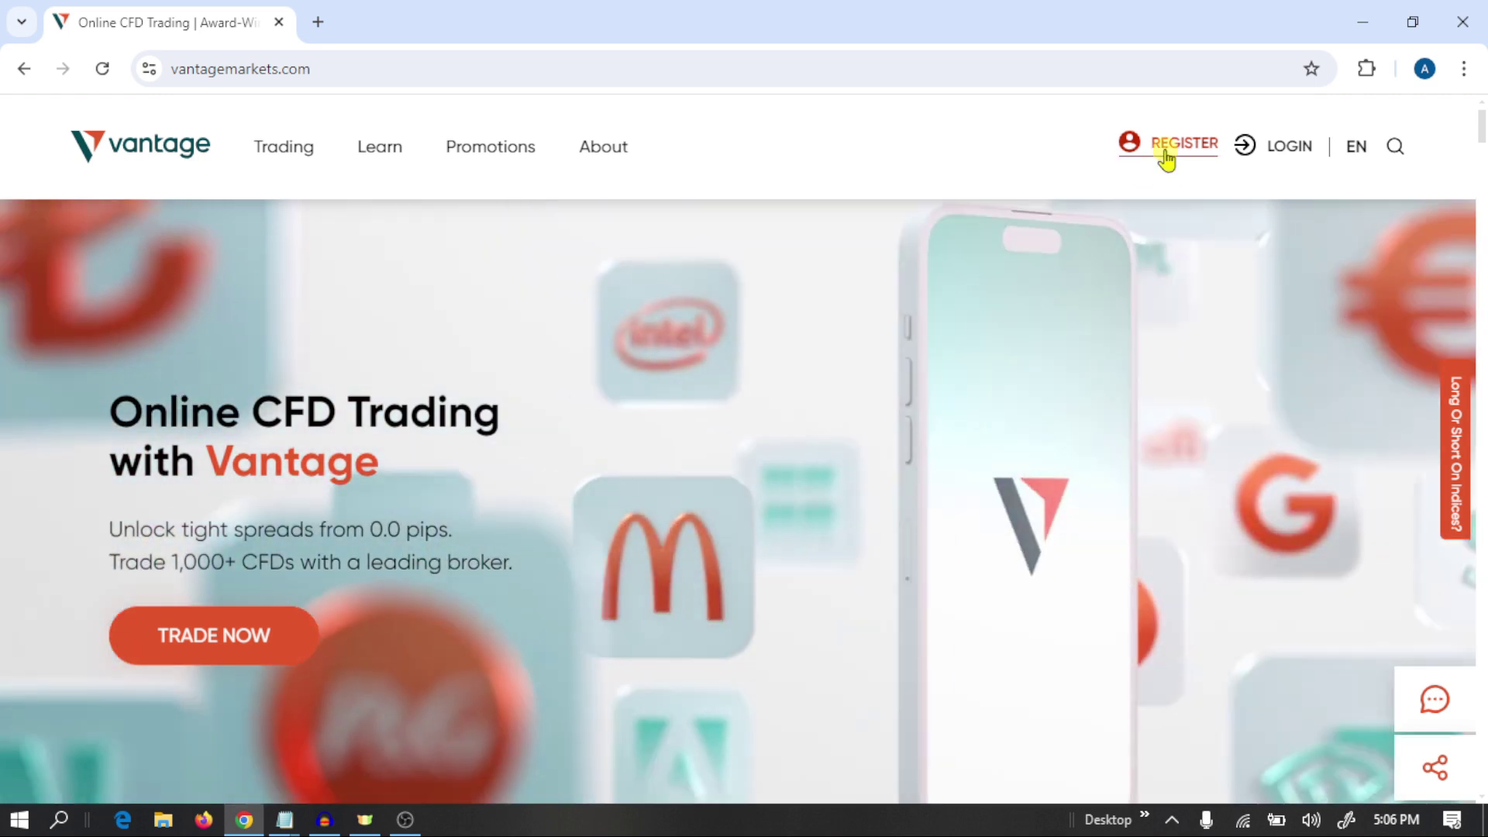
- Start a live account registration with Pakistan as the country
click(1166, 155)
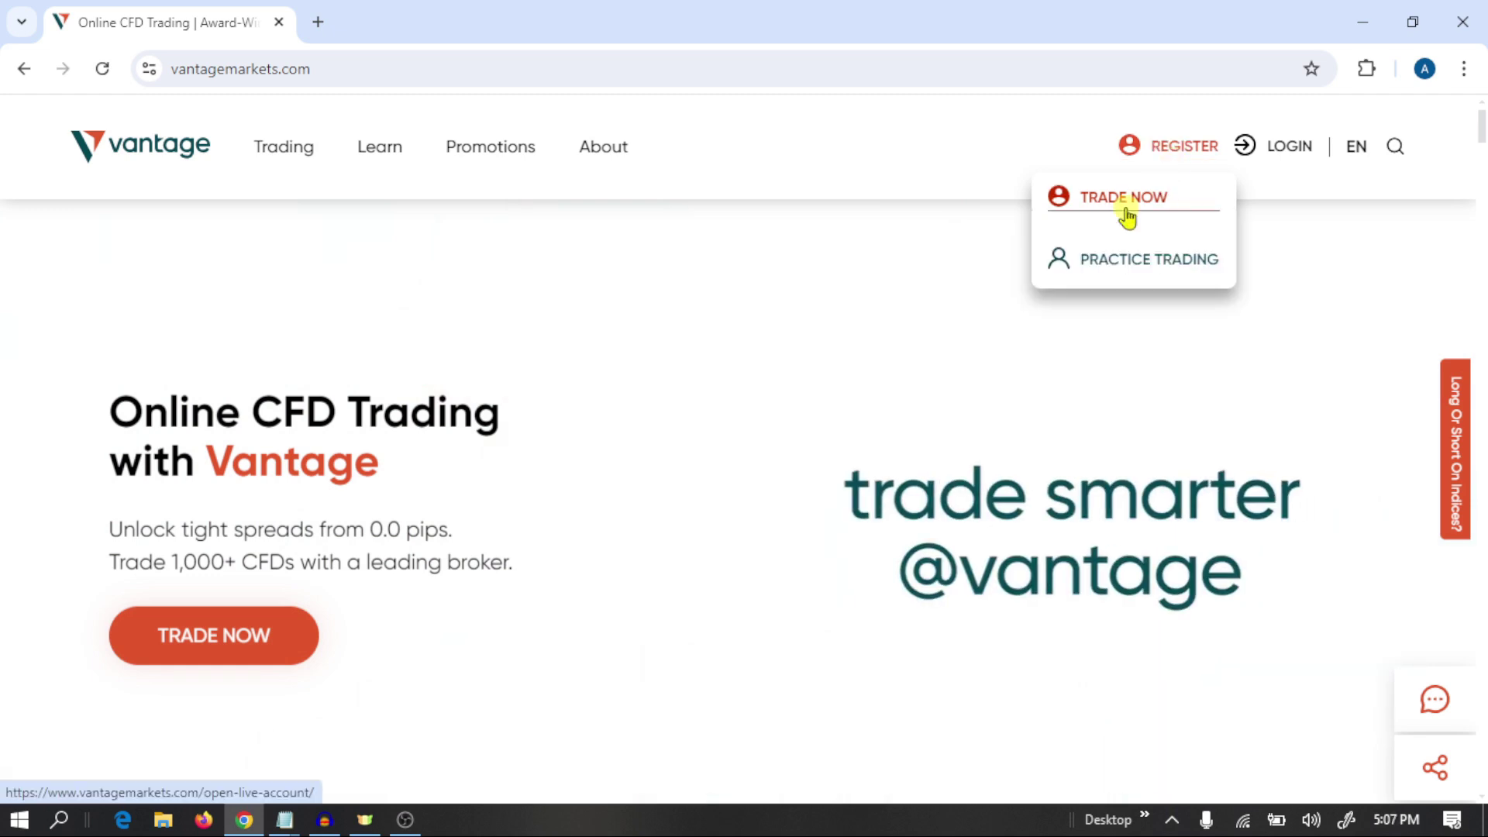
click(1130, 209)
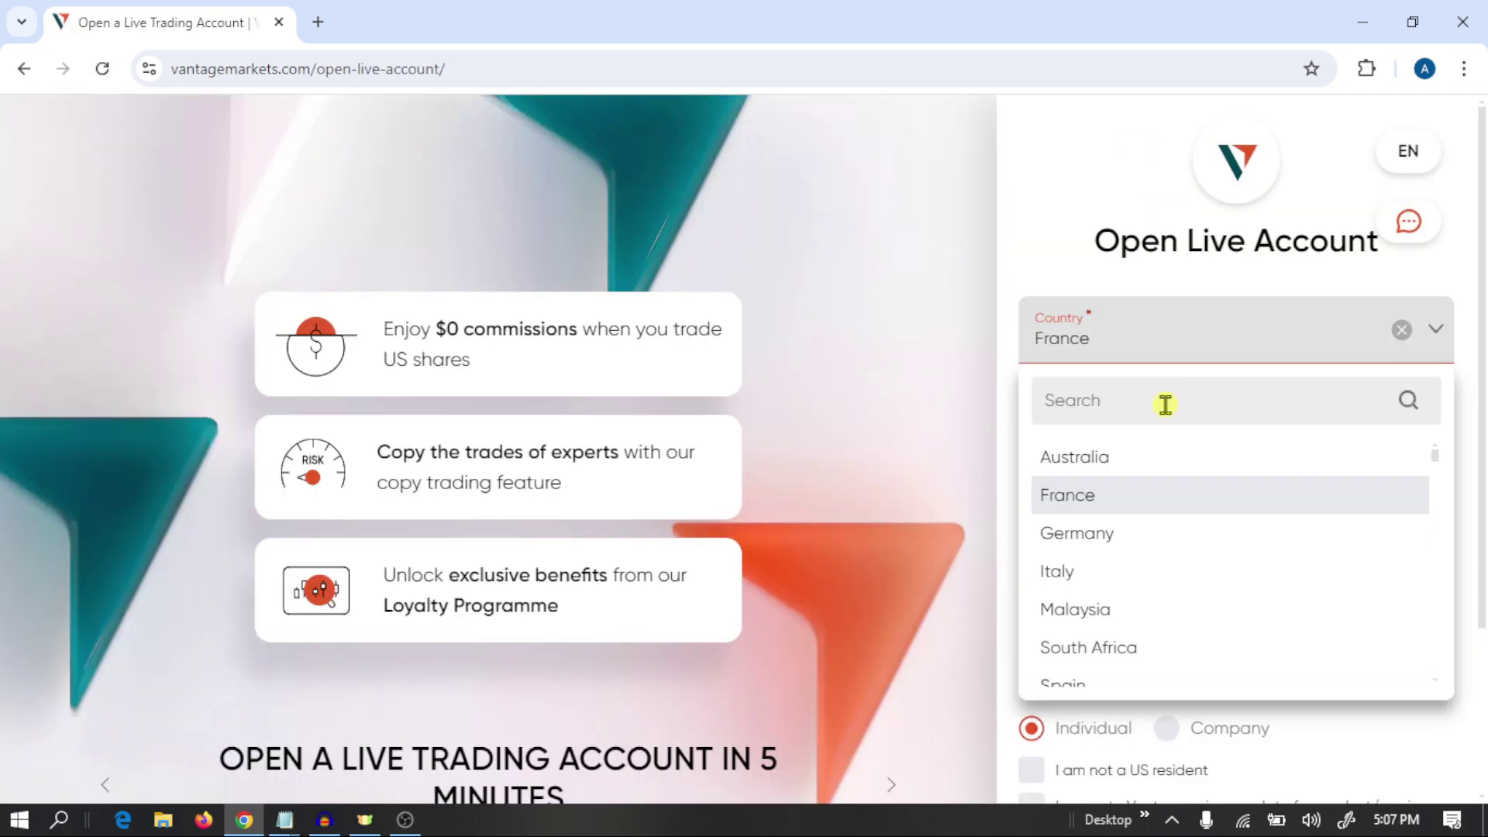
click(1165, 403)
text(pakis)
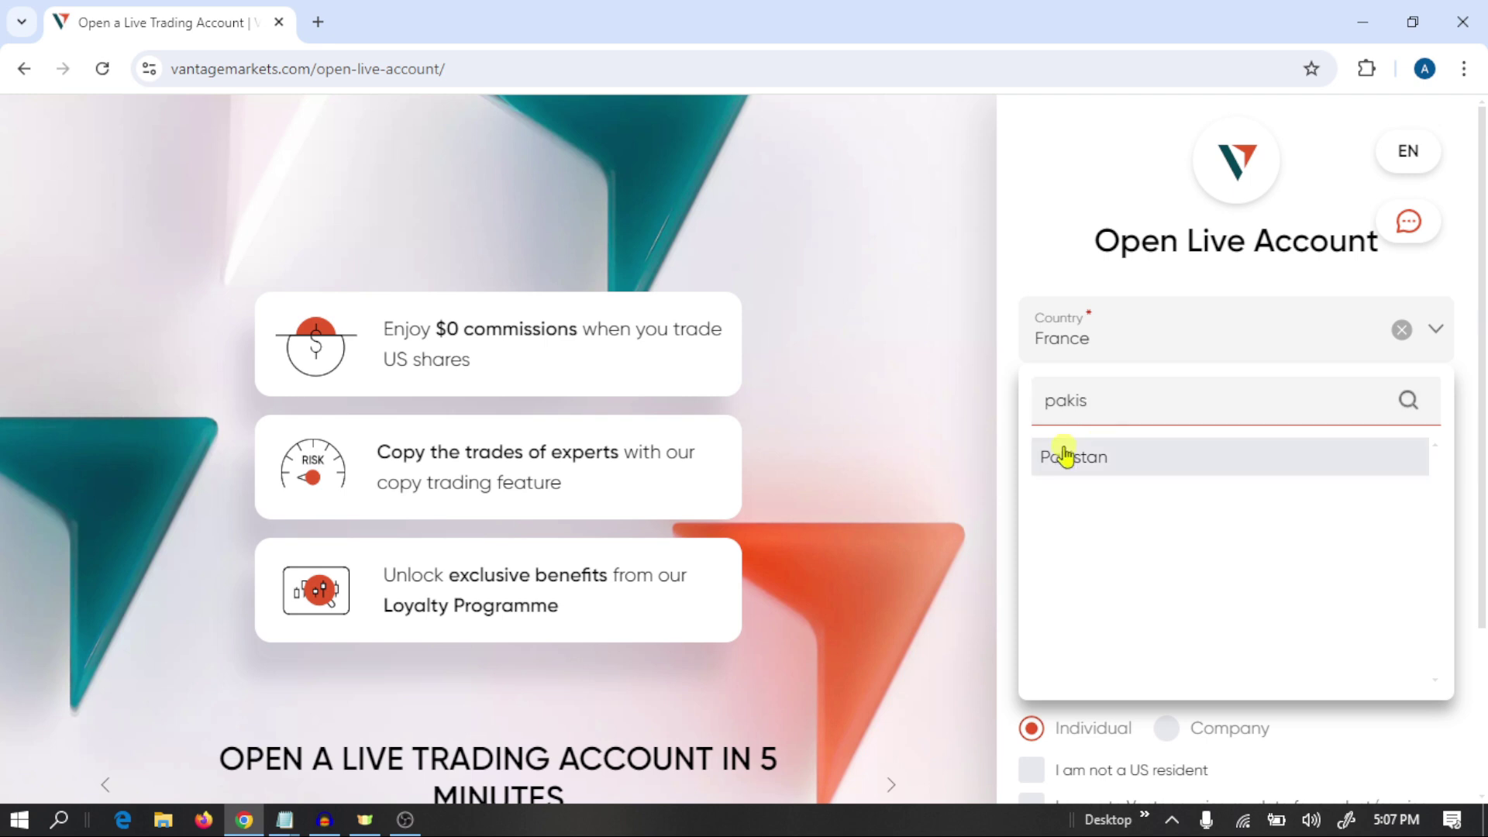
click(1063, 450)
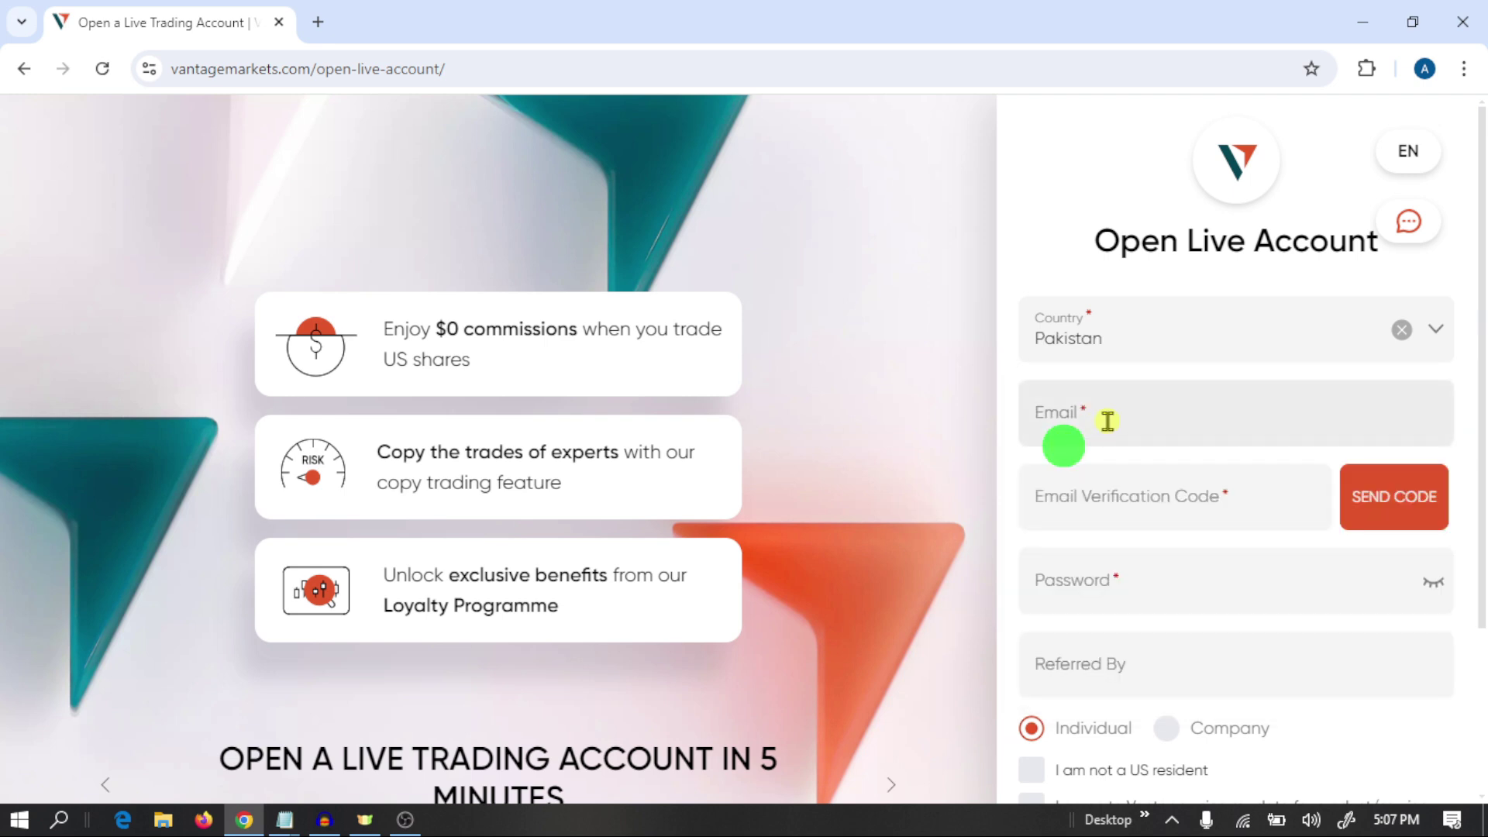
- Enter the email address and request an email verification code
click(1107, 420)
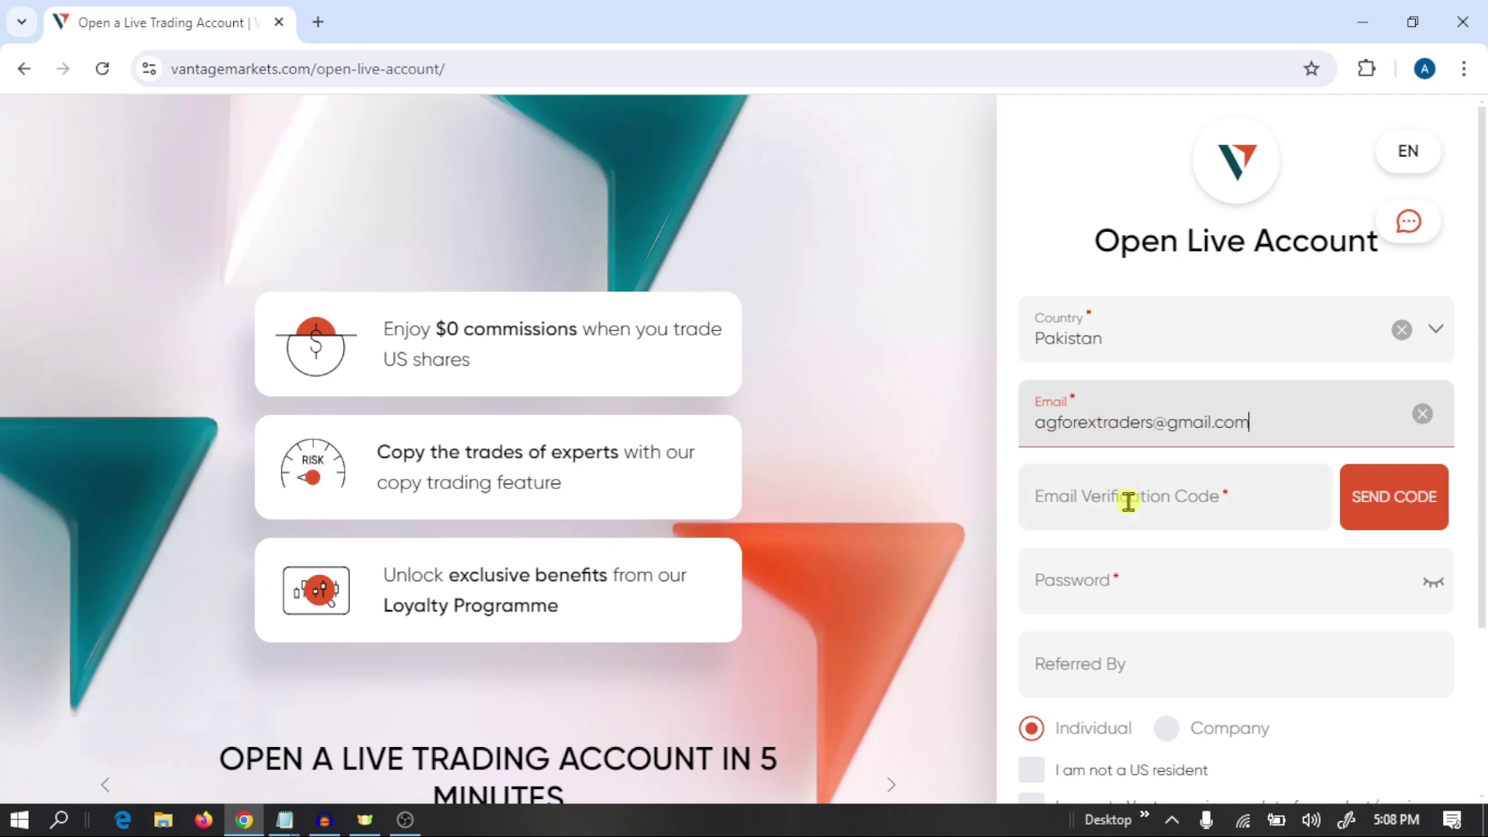
scroll(1158, 511, down, 2)
click(1410, 390)
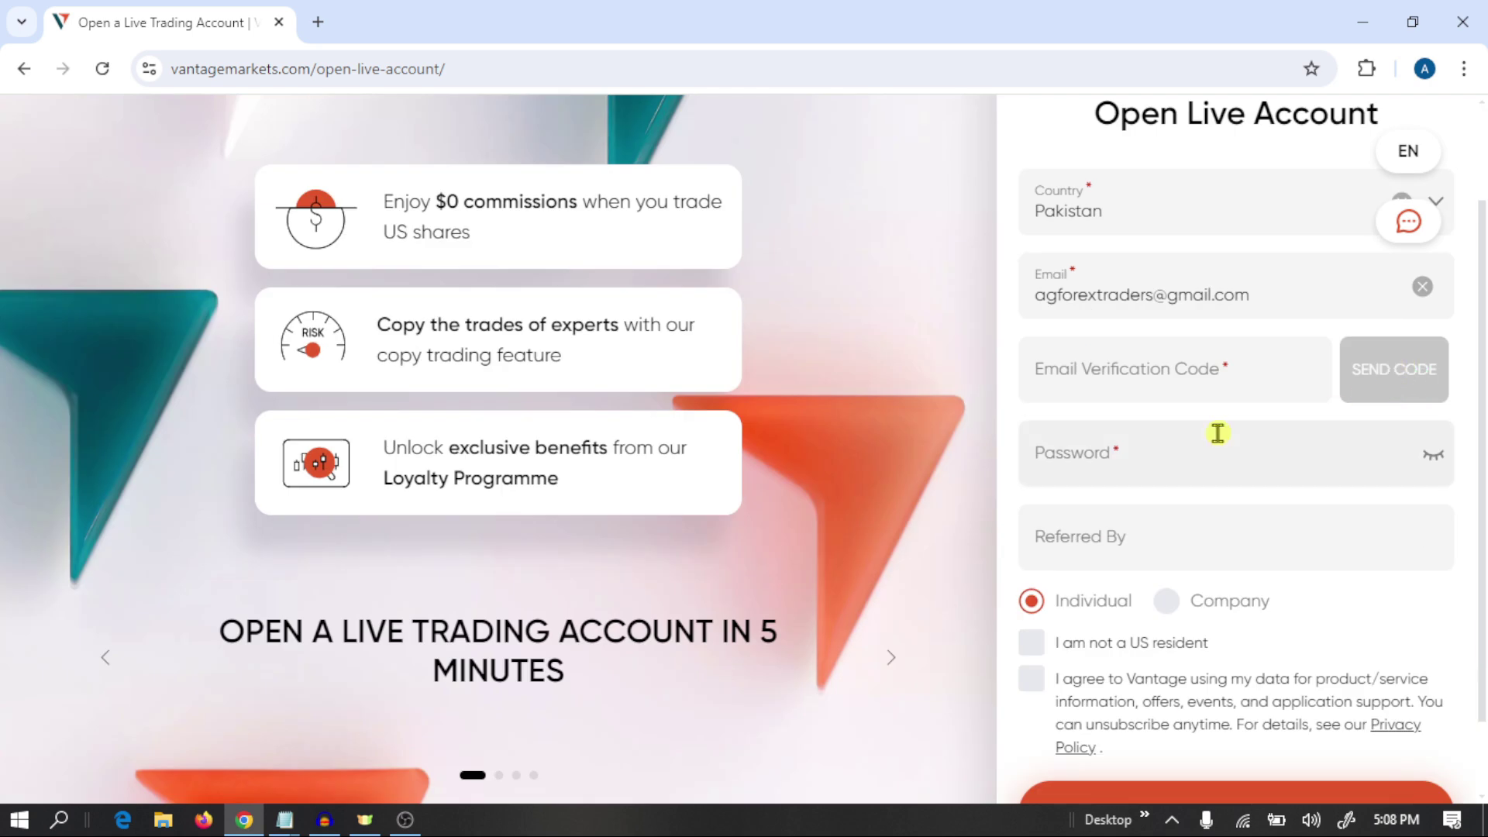
- Open Gmail in a new tab and open the Vantage Verification Code email
click(318, 22)
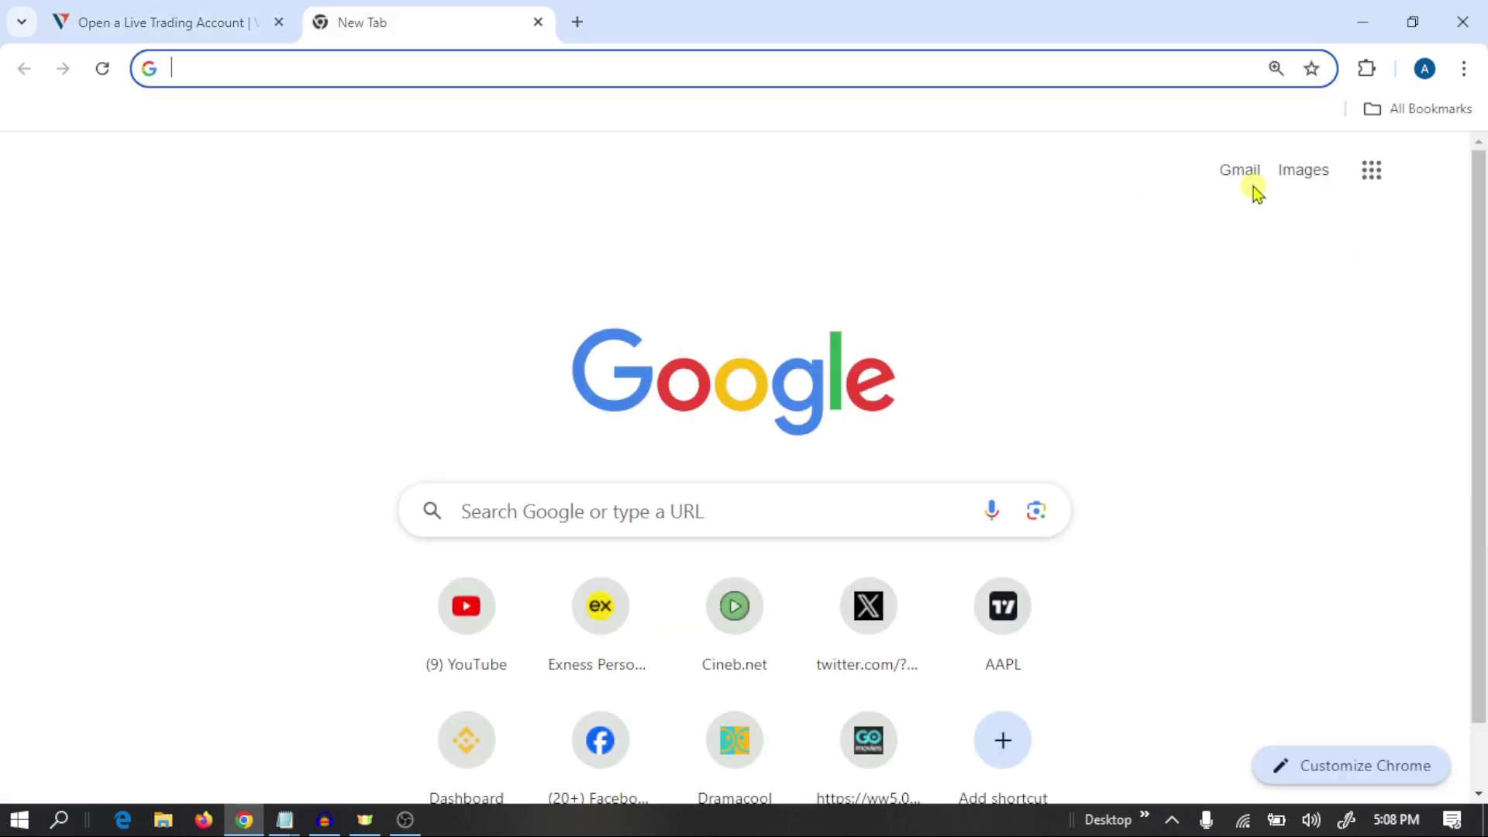
click(1238, 172)
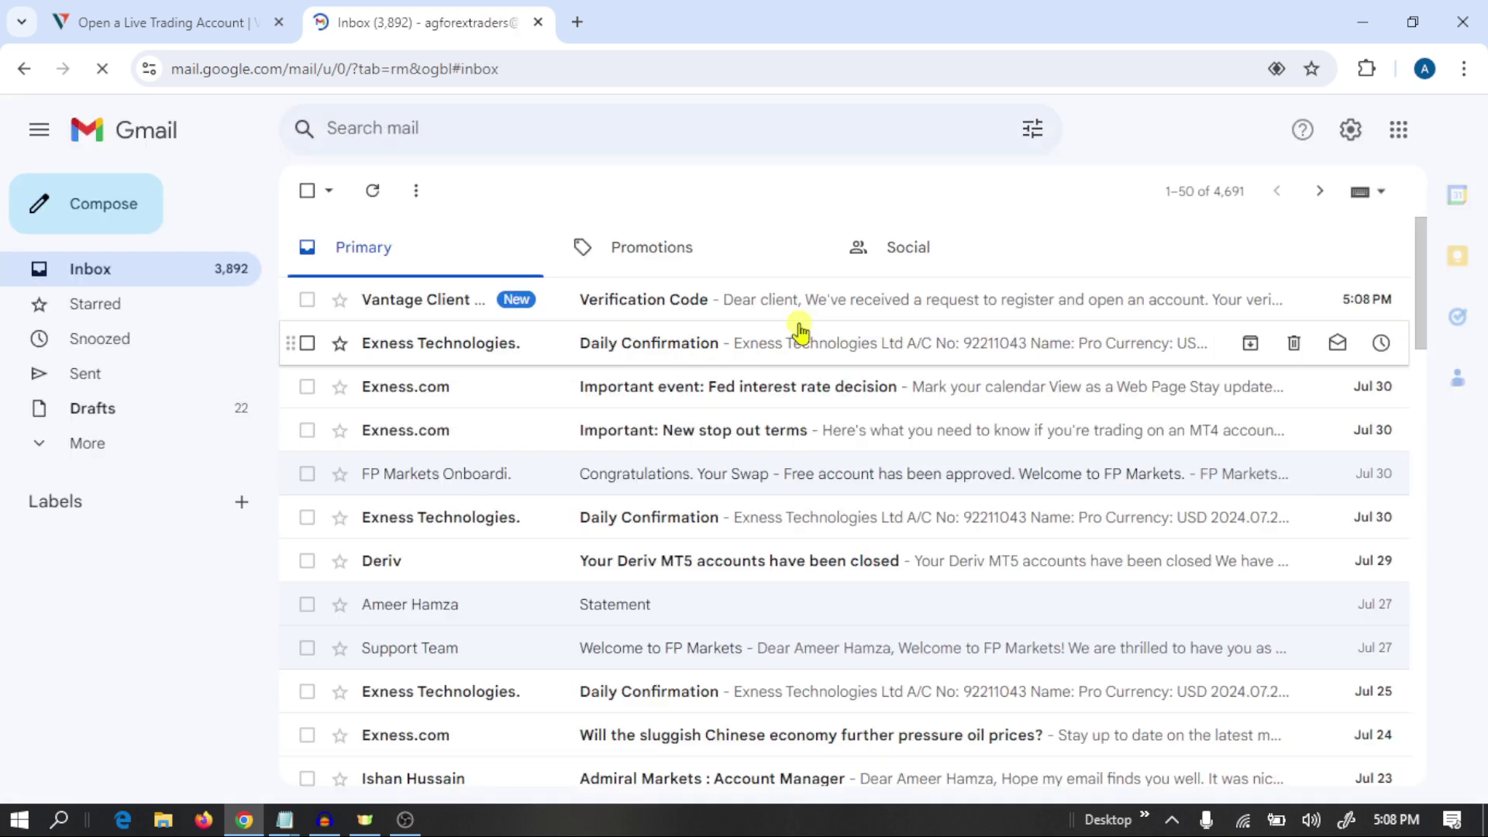
click(715, 297)
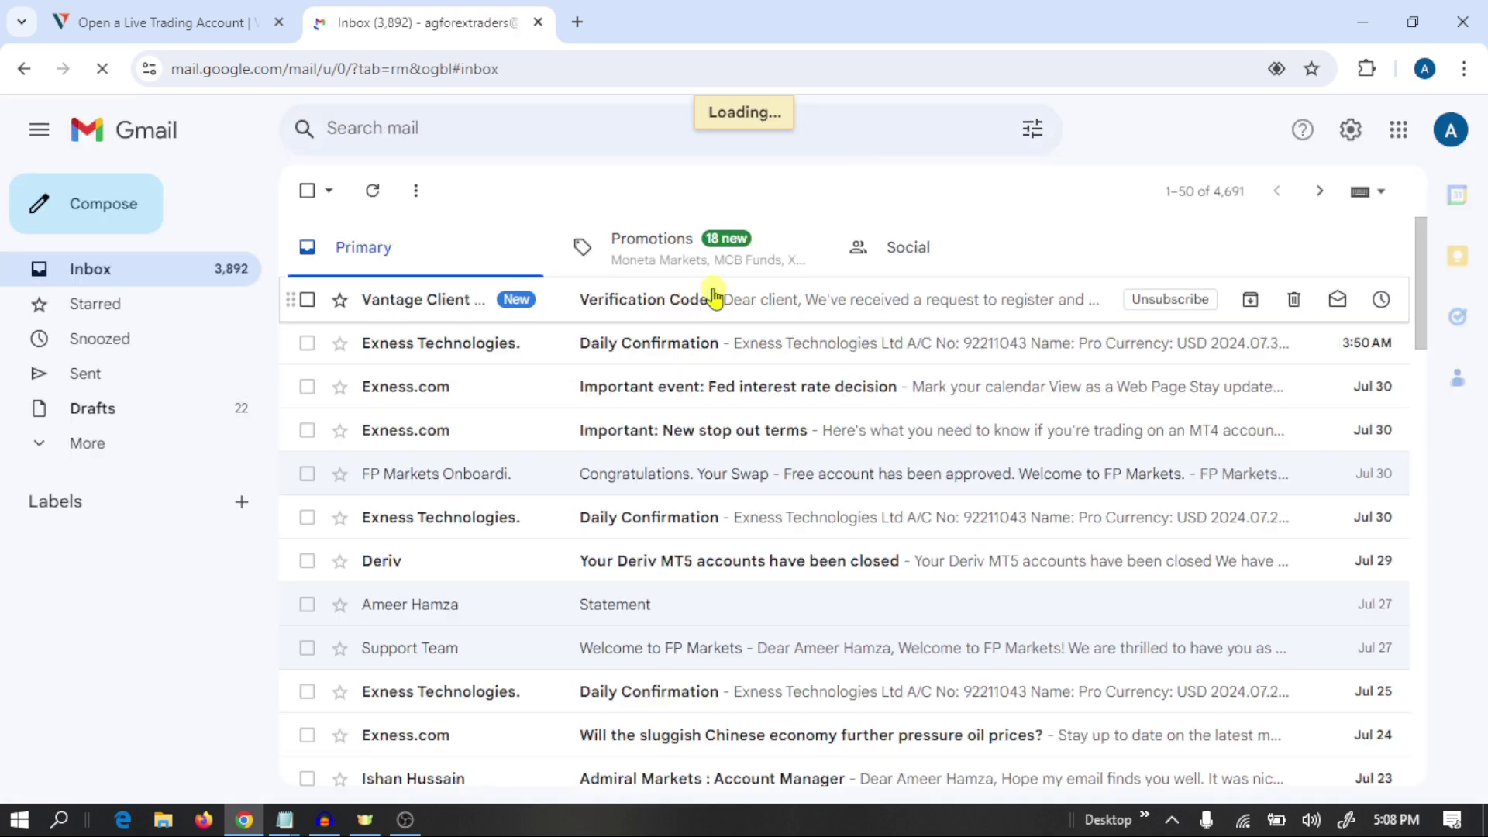
click(752, 309)
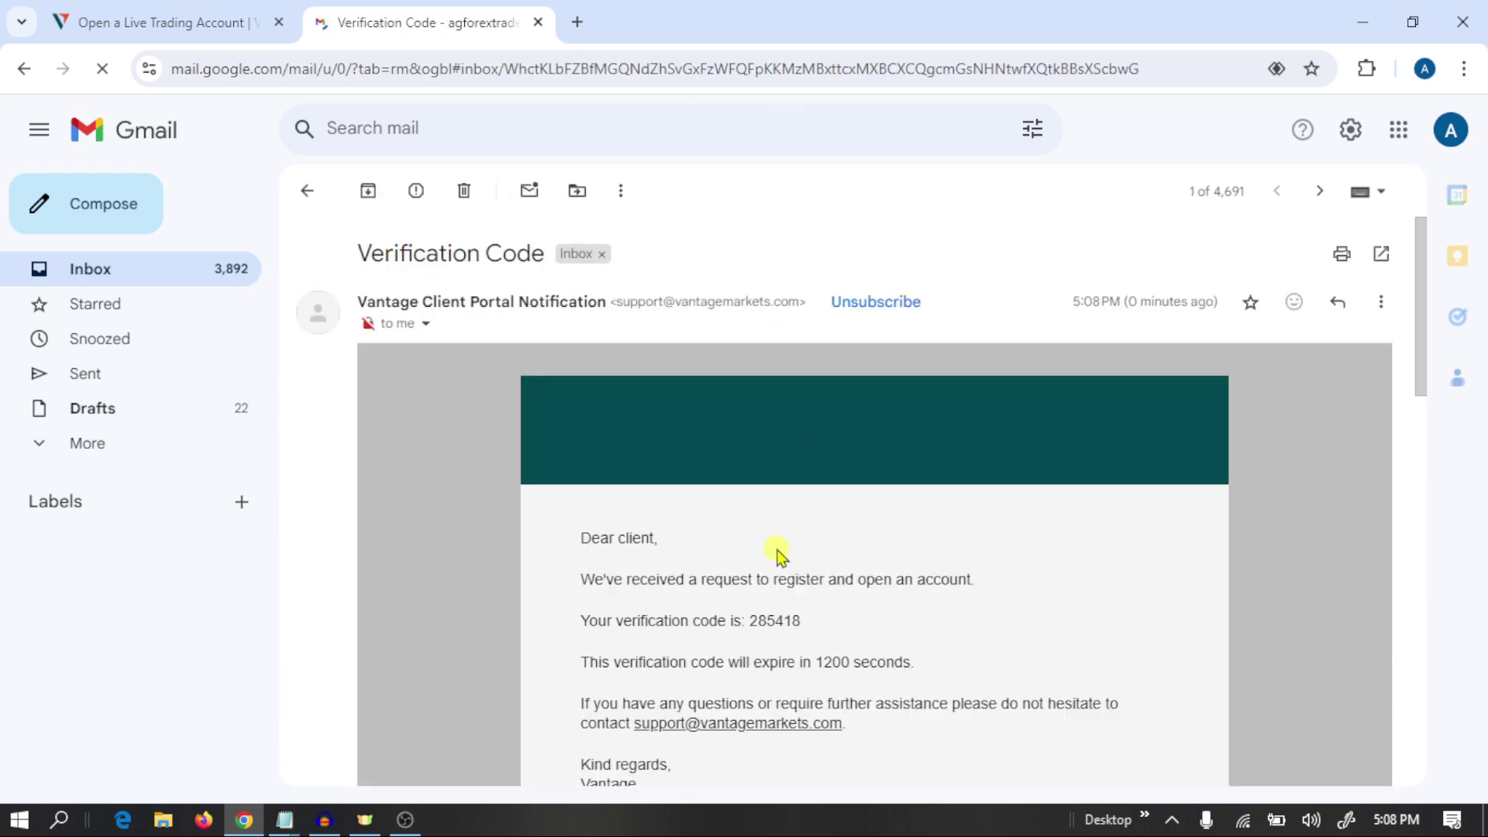
scroll(777, 553, down, 4)
scroll(778, 553, down, 3)
scroll(780, 555, up, 5)
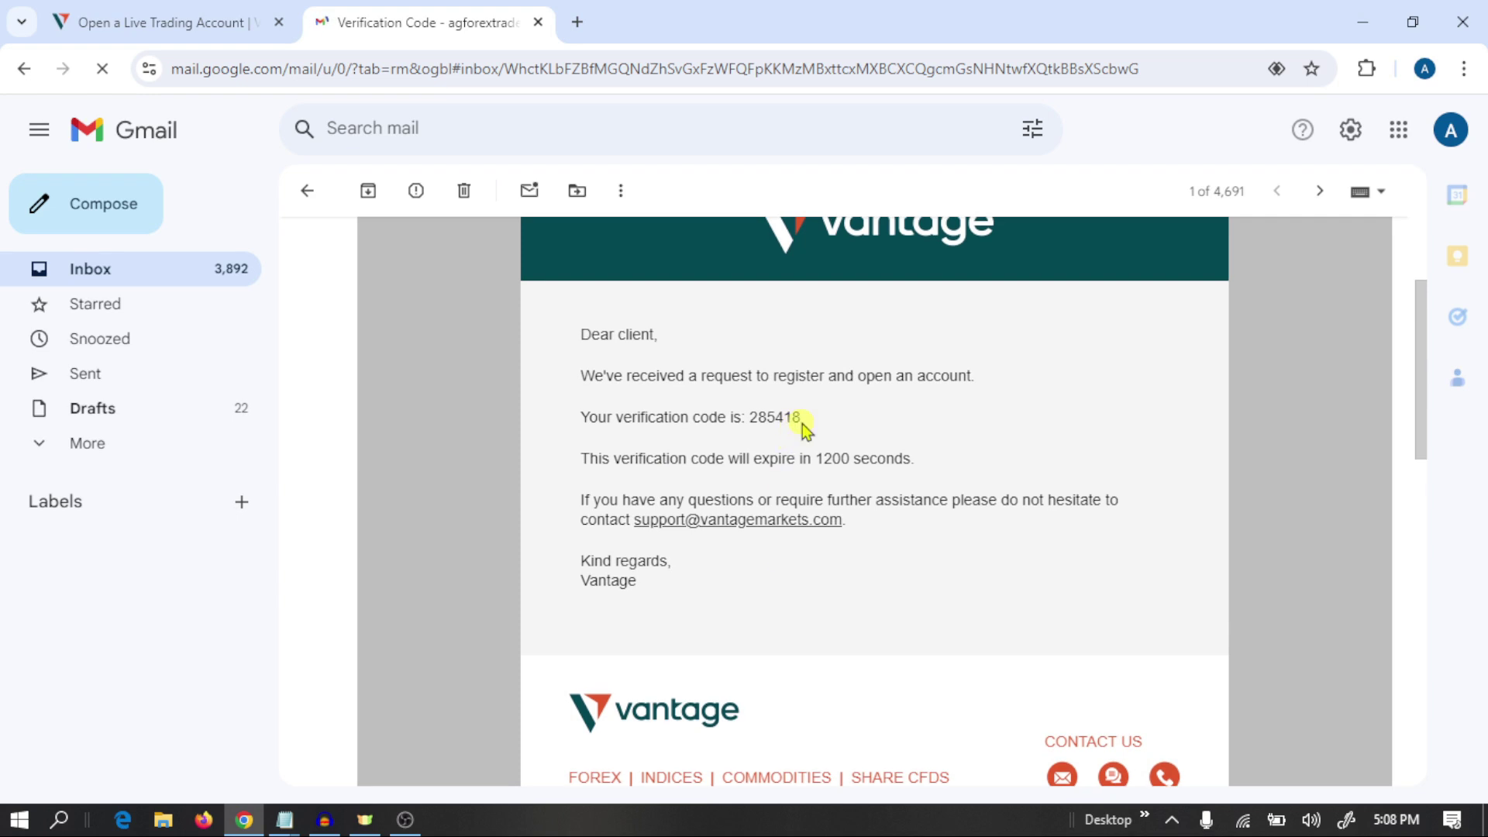
drag(802, 423, 758, 419)
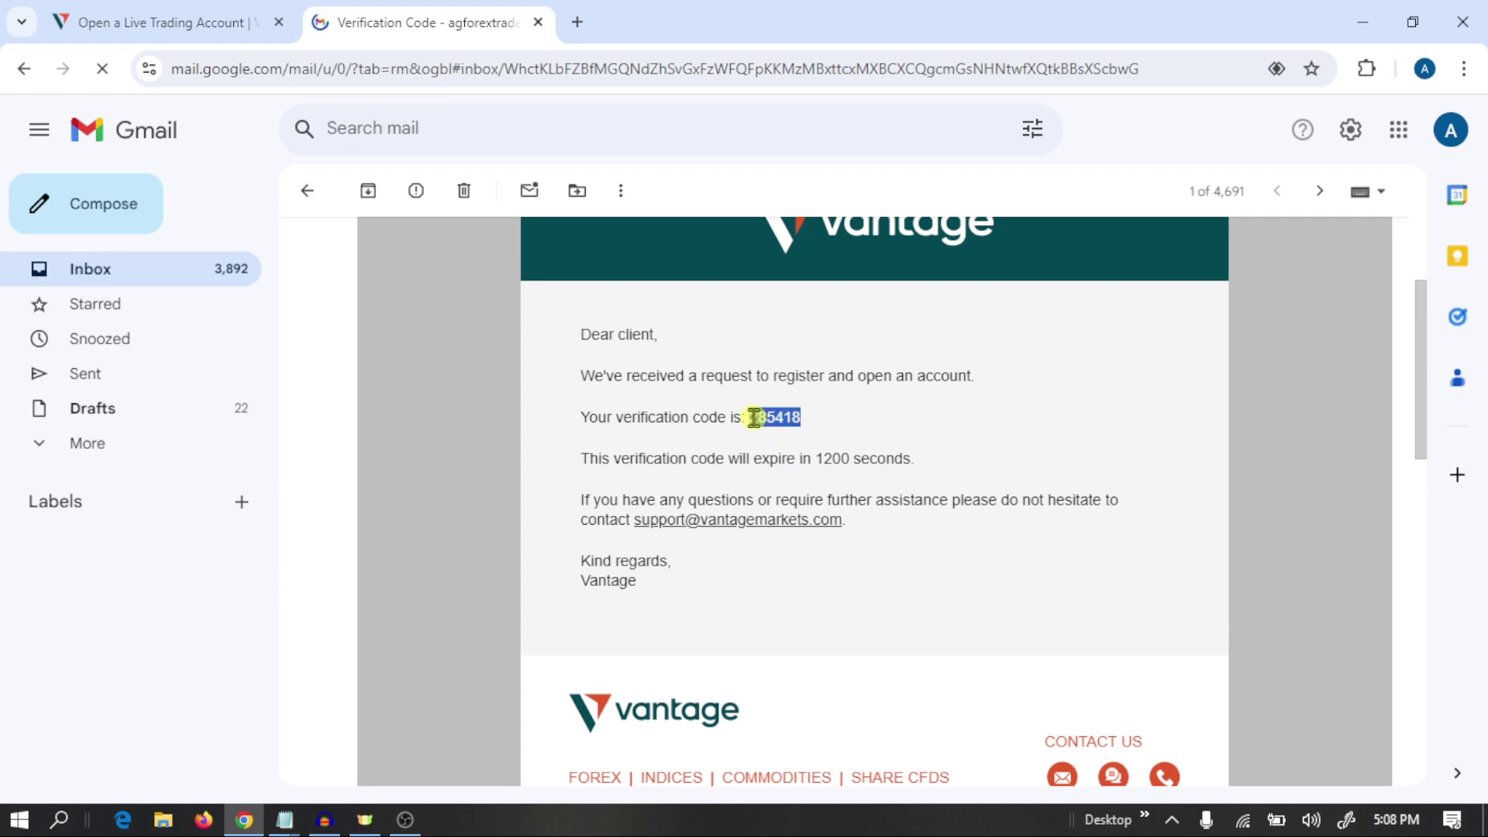
right_click(775, 418)
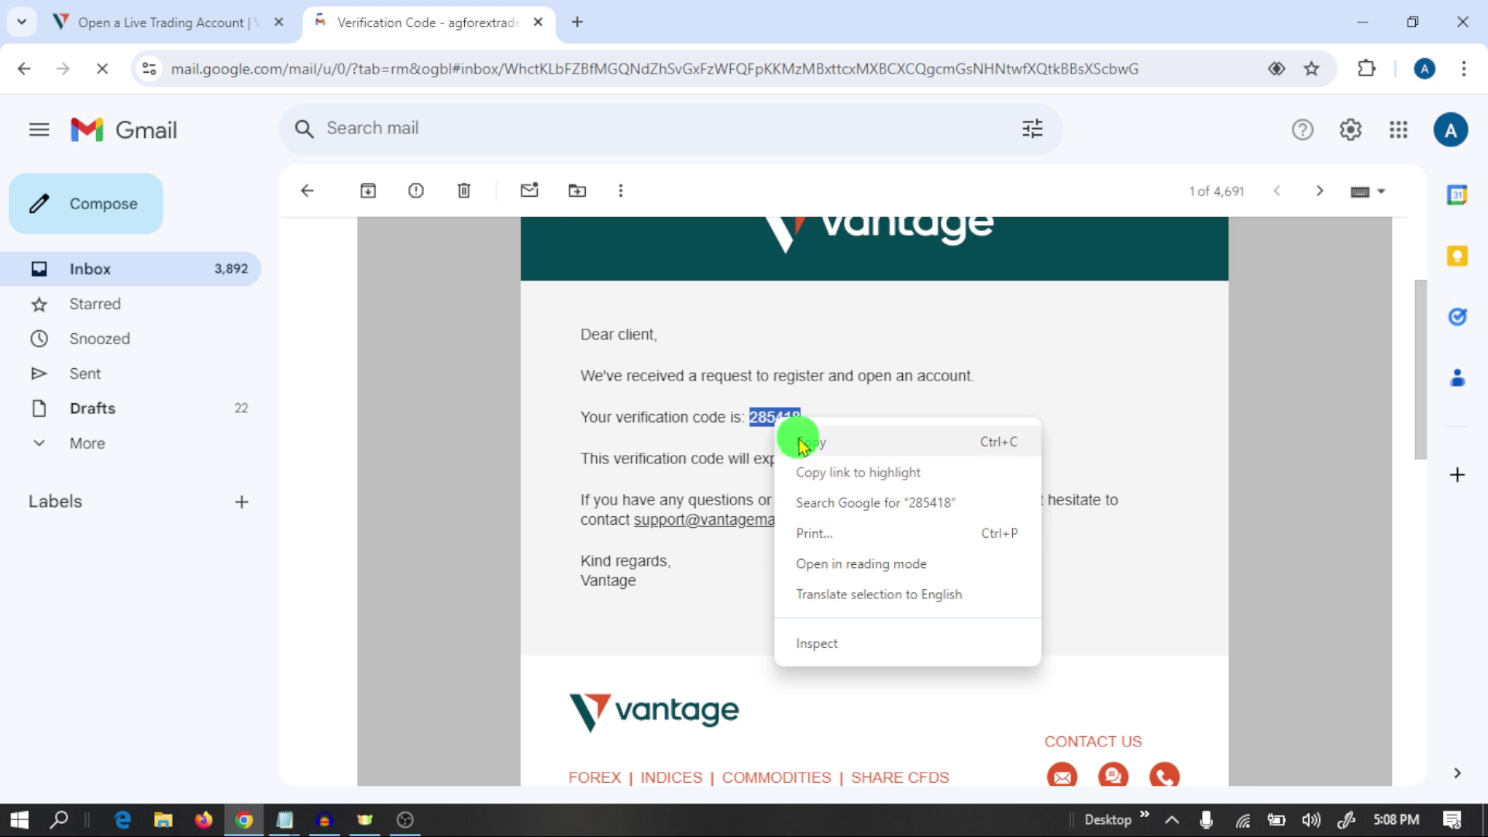
click(798, 437)
click(200, 21)
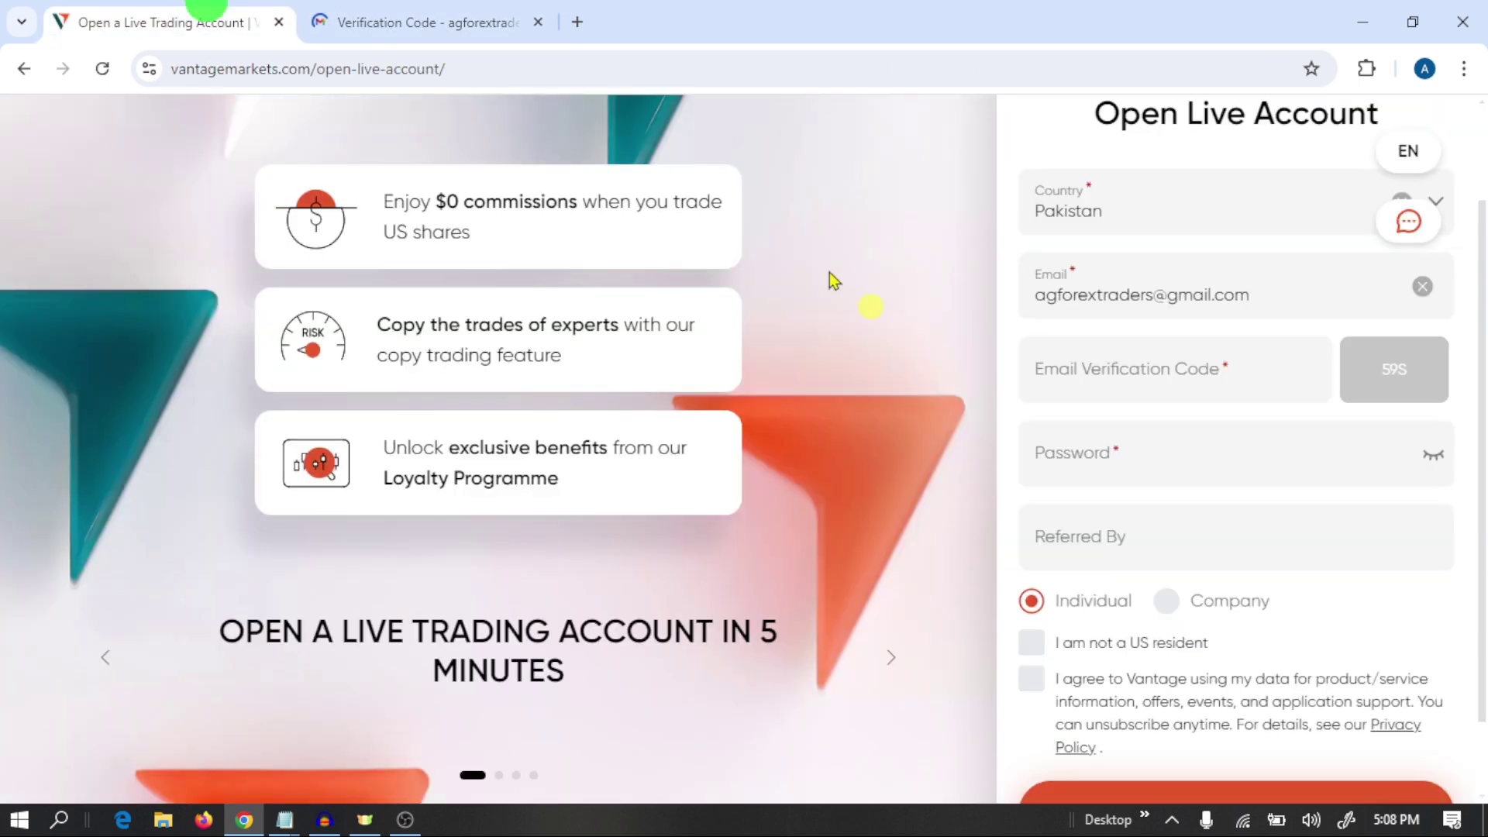
click(1093, 379)
right_click(1093, 379)
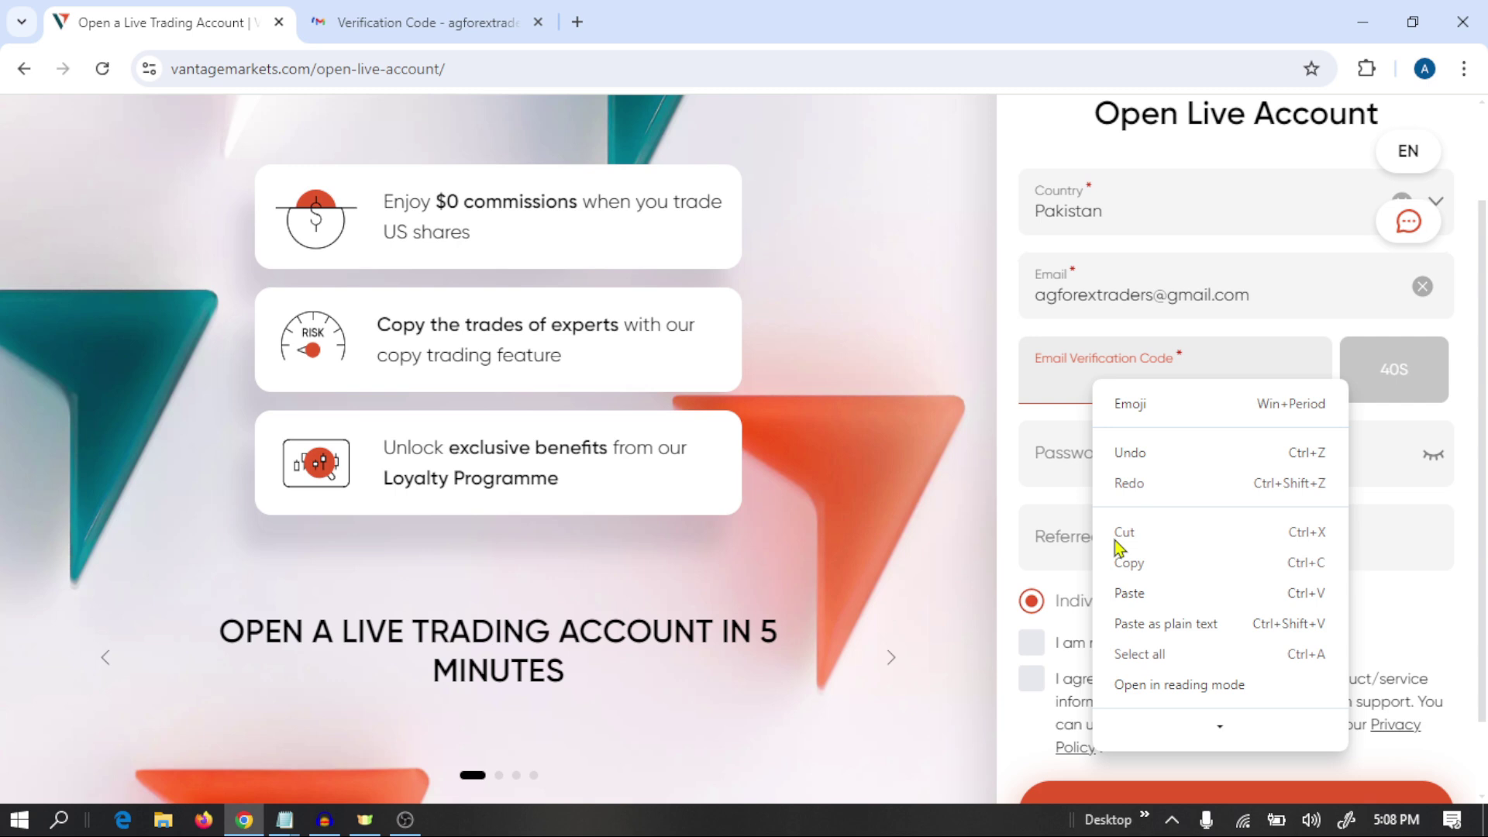
click(1129, 593)
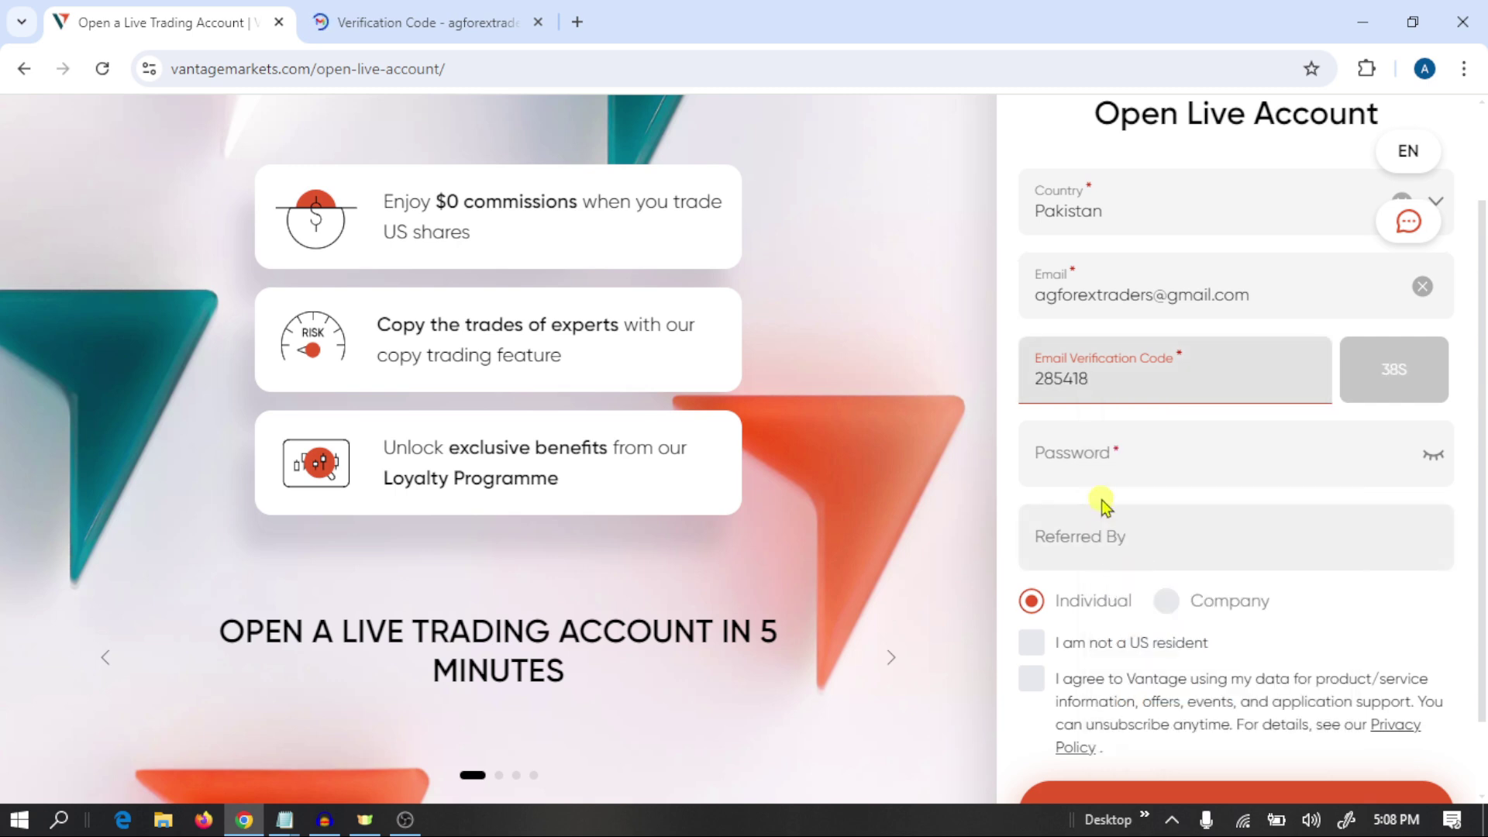
- Enter a password, tick both agreement checkboxes, and create the account
click(1163, 457)
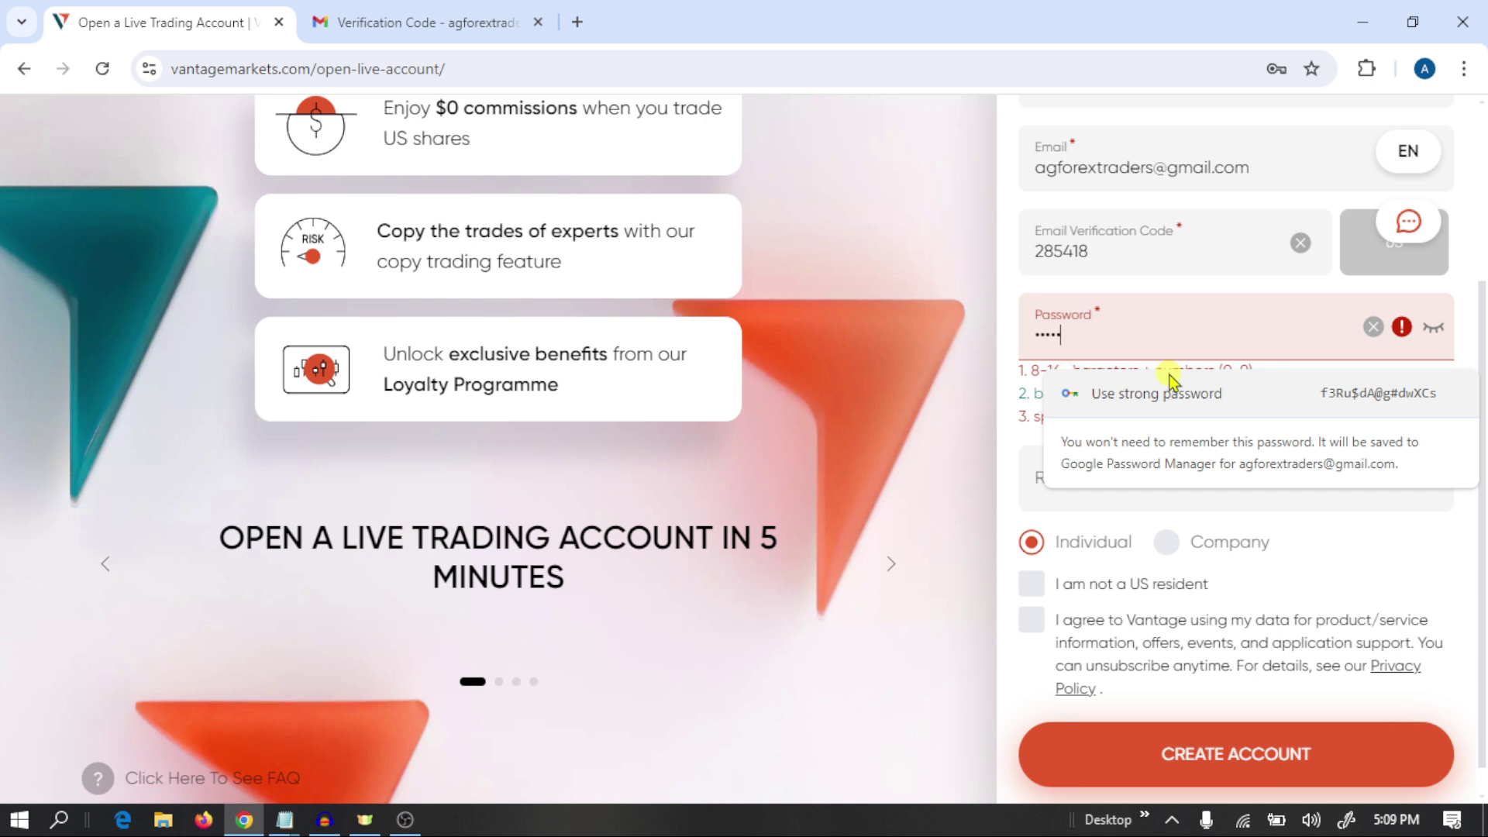
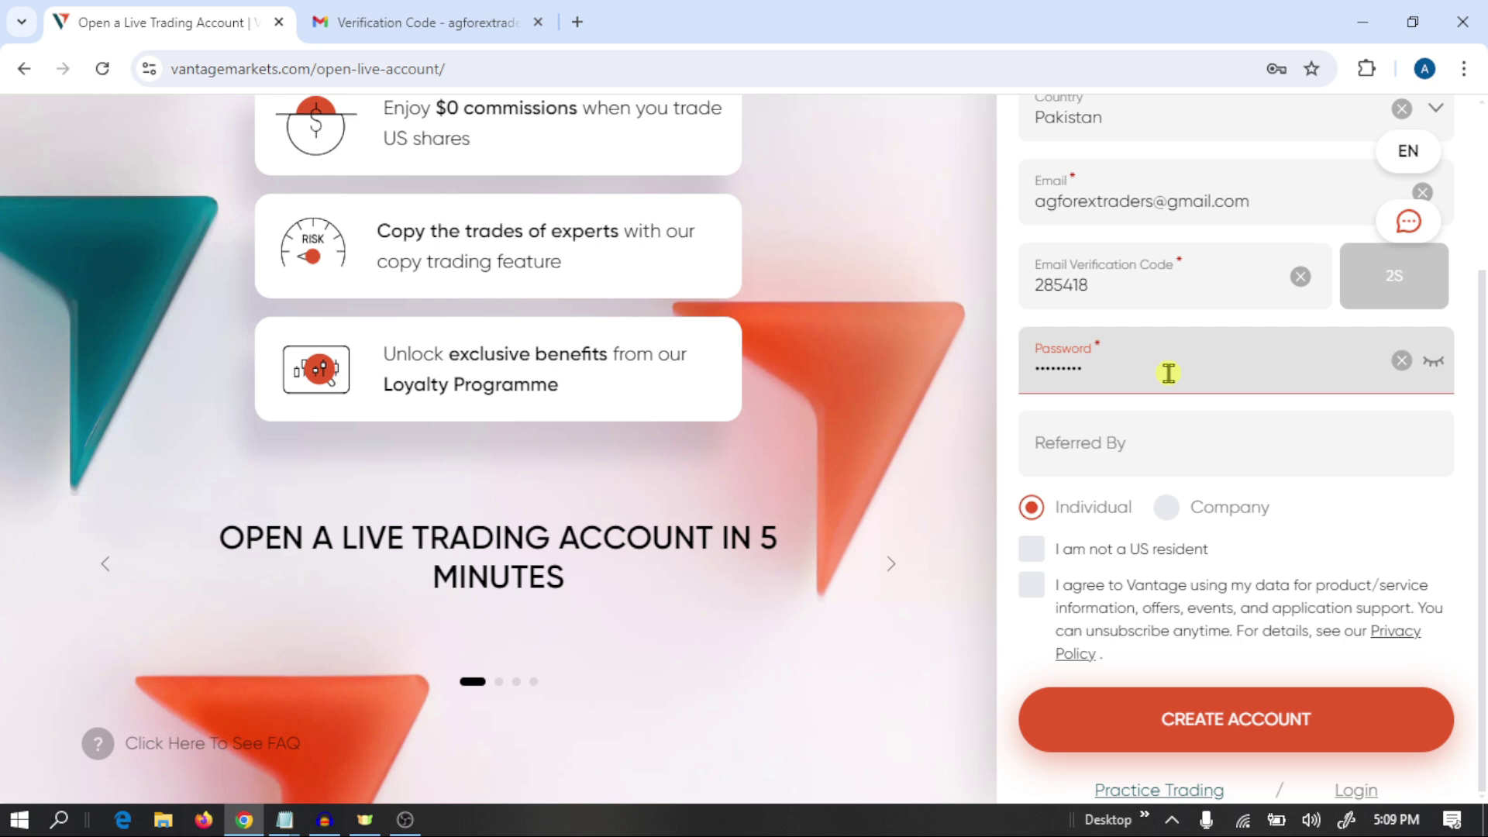
click(1037, 556)
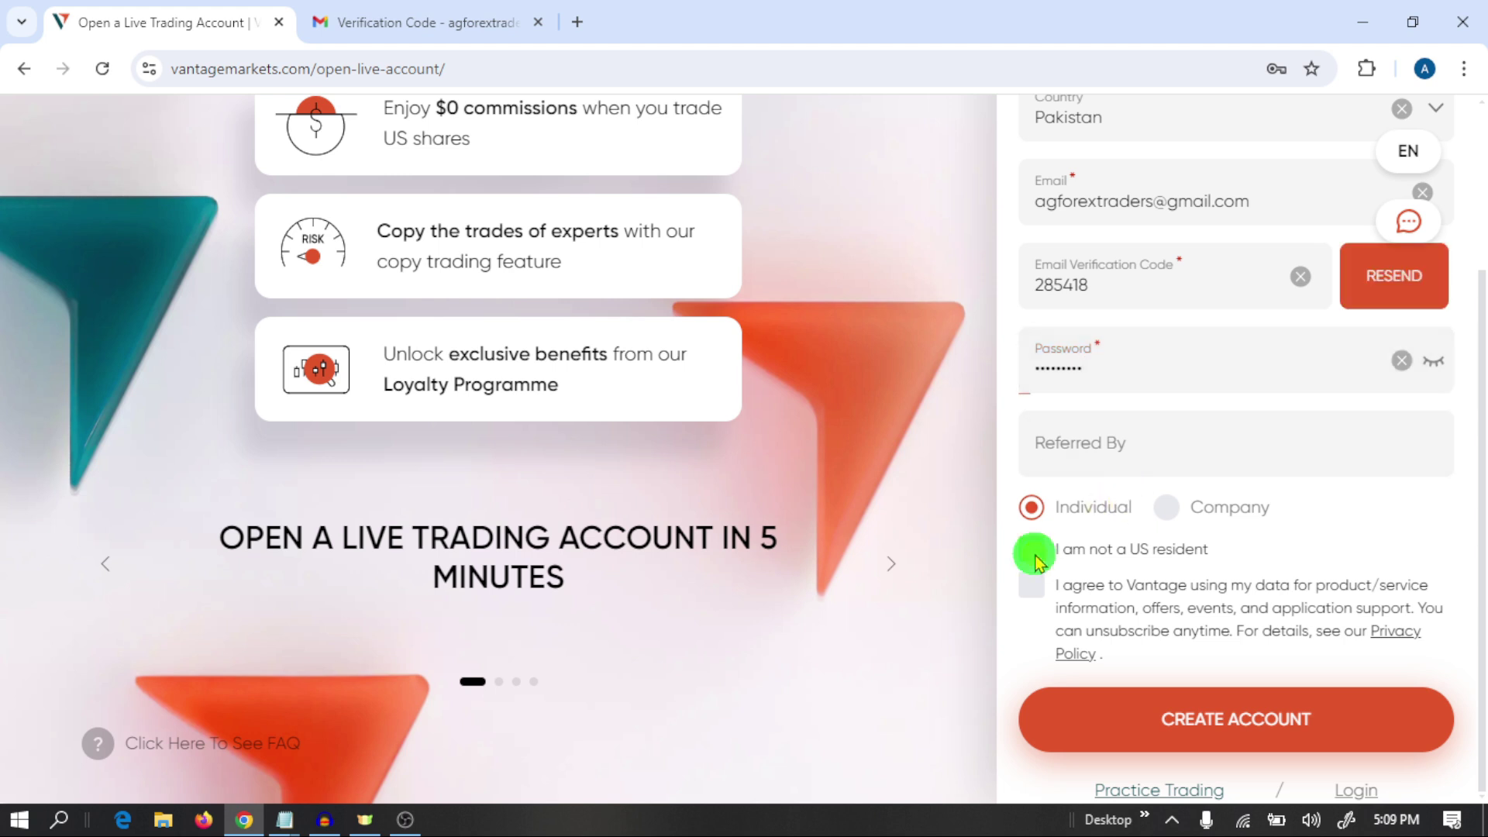
click(1035, 596)
click(1249, 736)
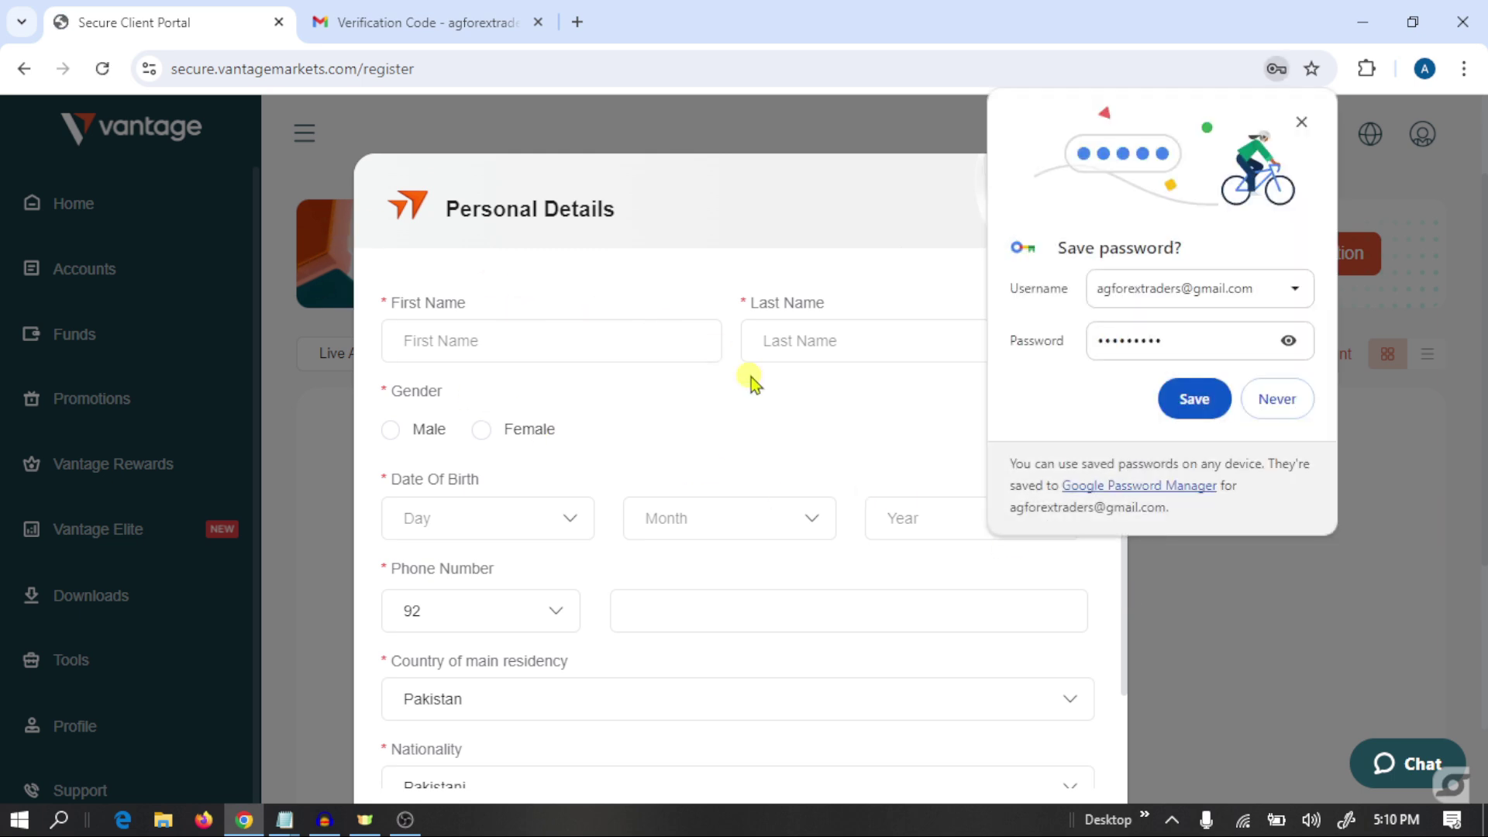
- Decline saving the password, enter first and last name, and set gender to Male
click(1262, 399)
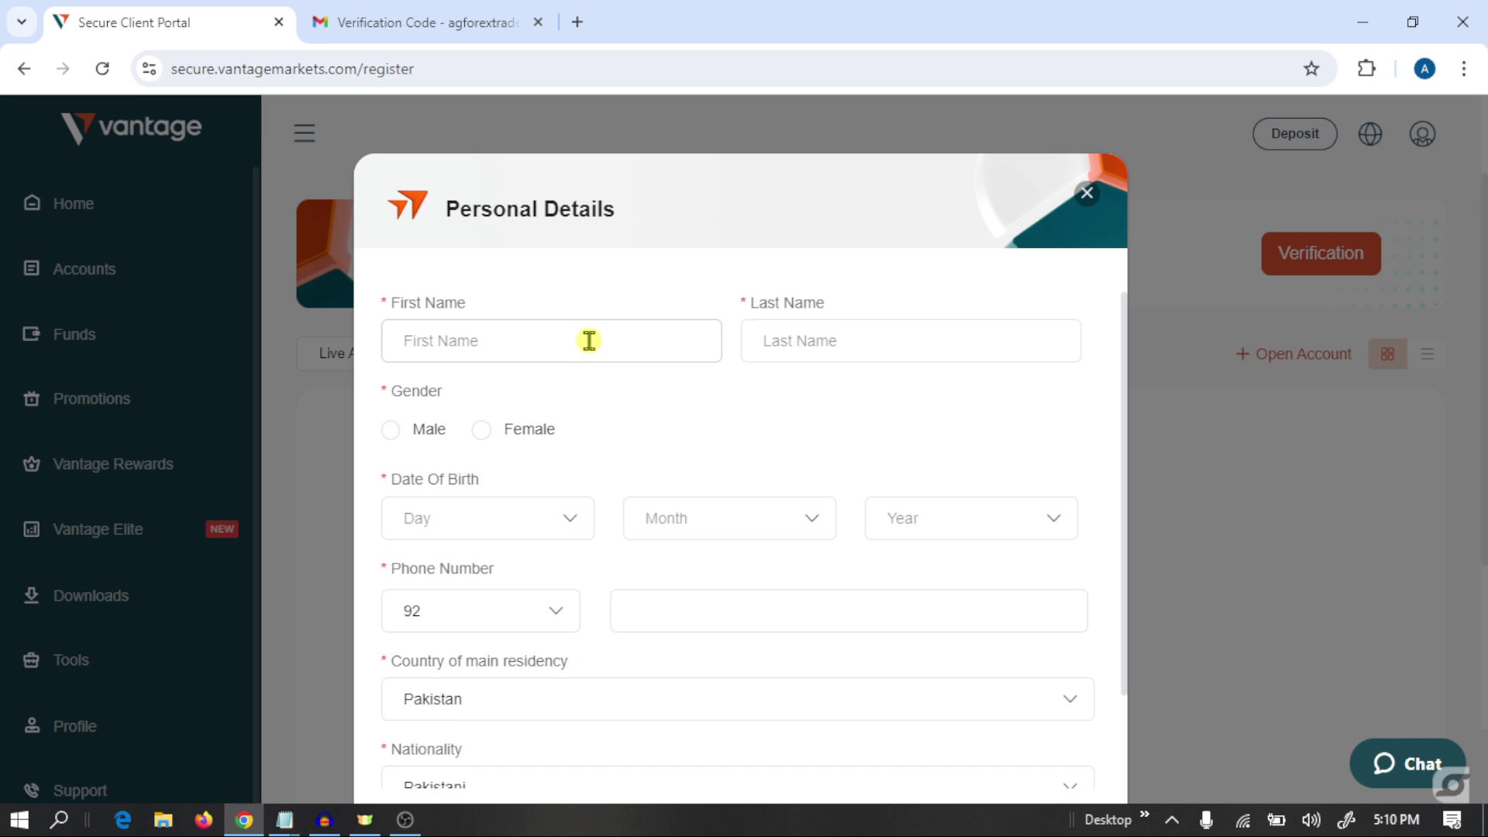
click(589, 340)
click(815, 339)
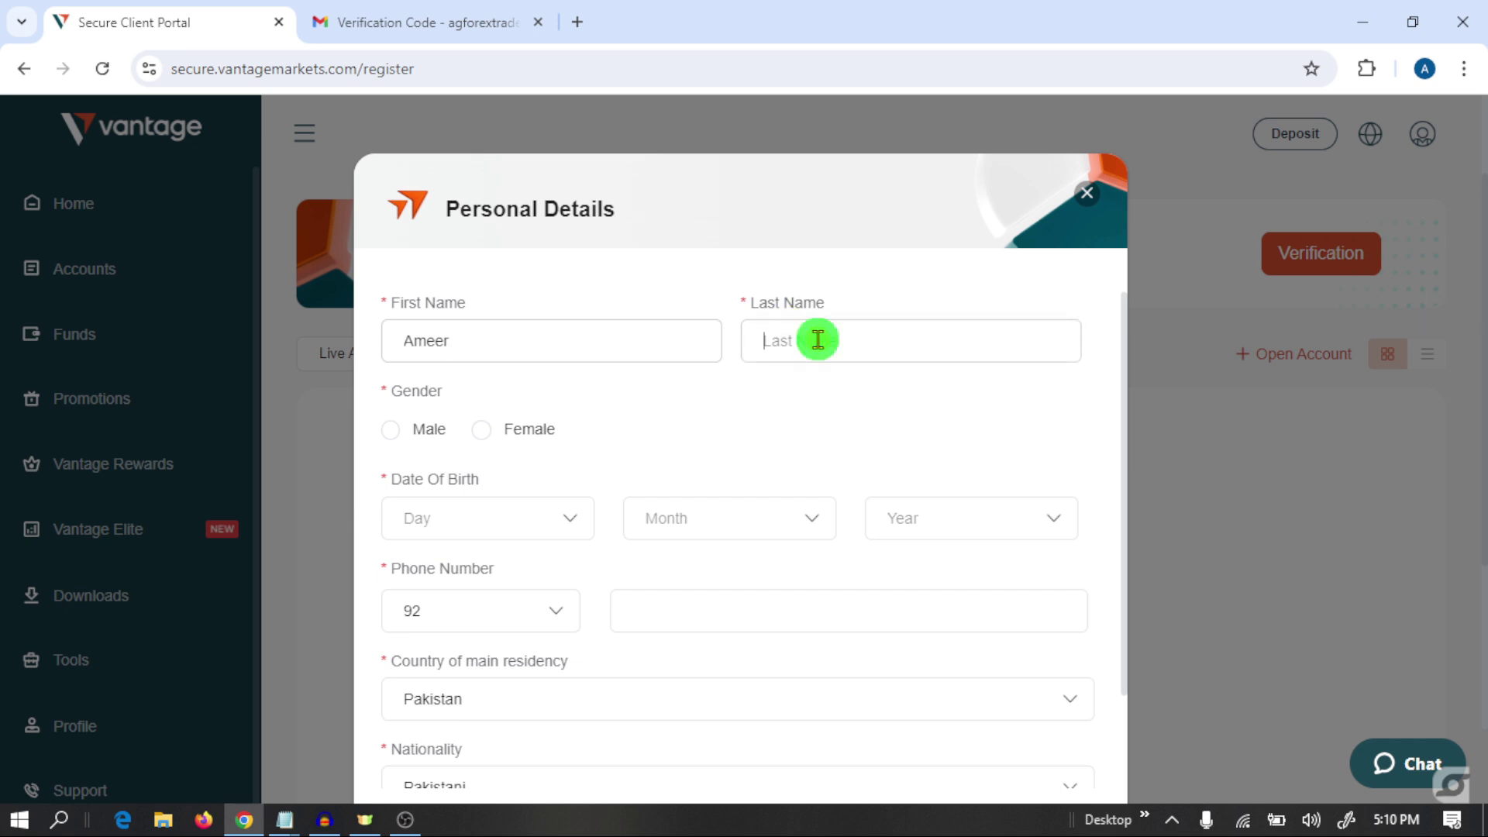
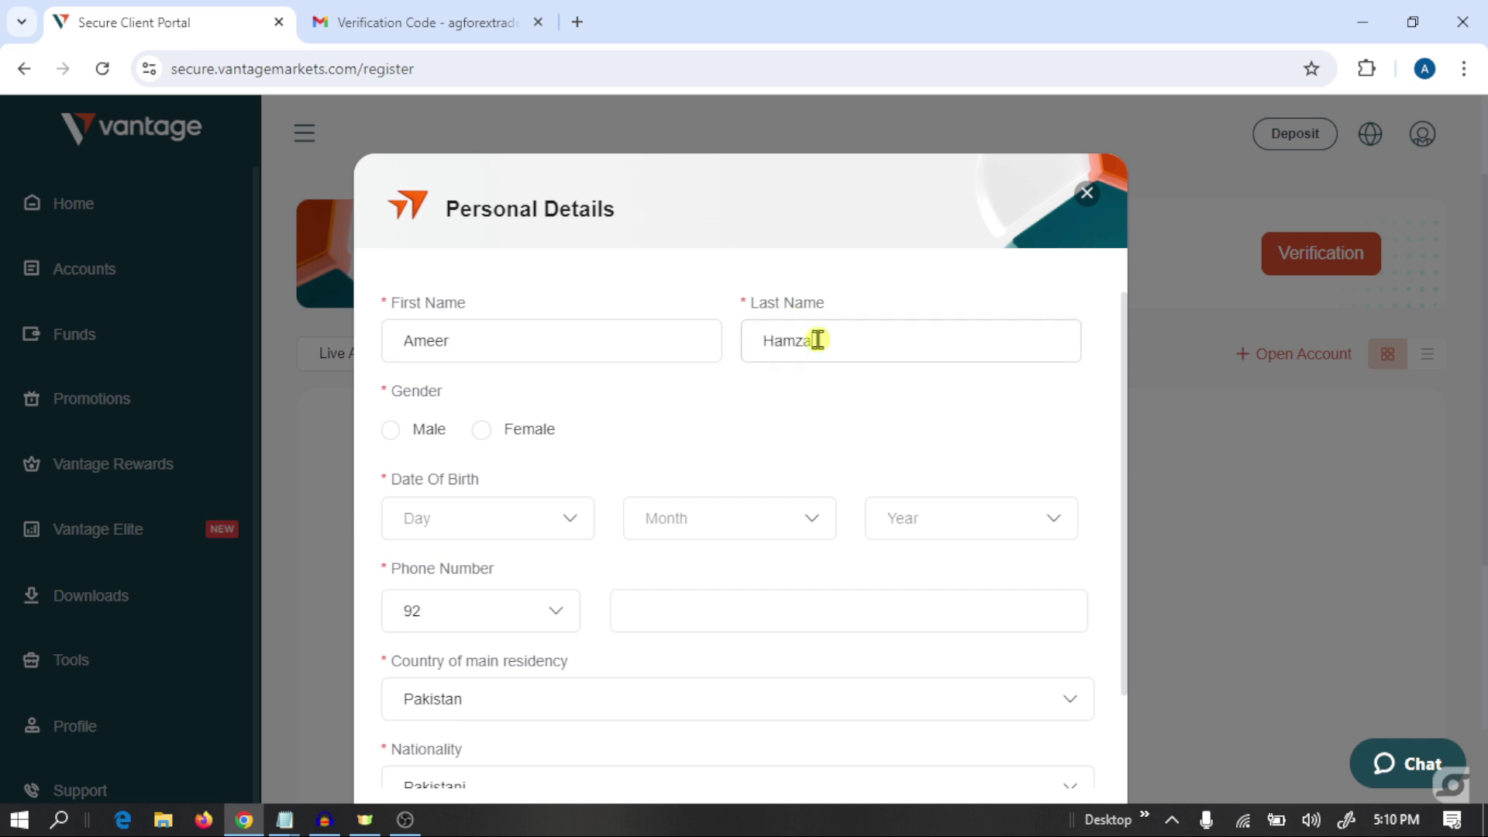
click(390, 430)
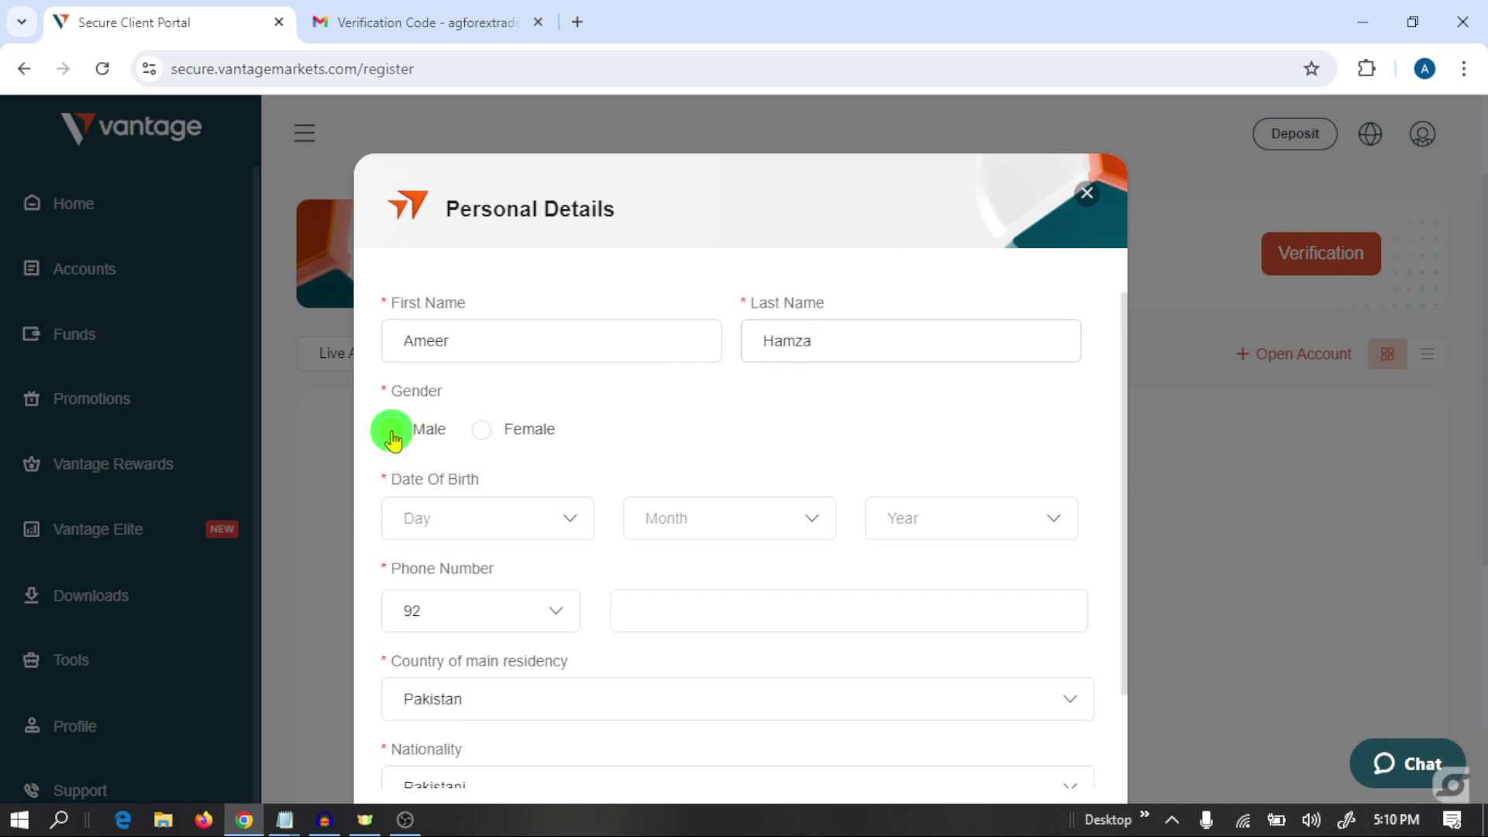
click(478, 513)
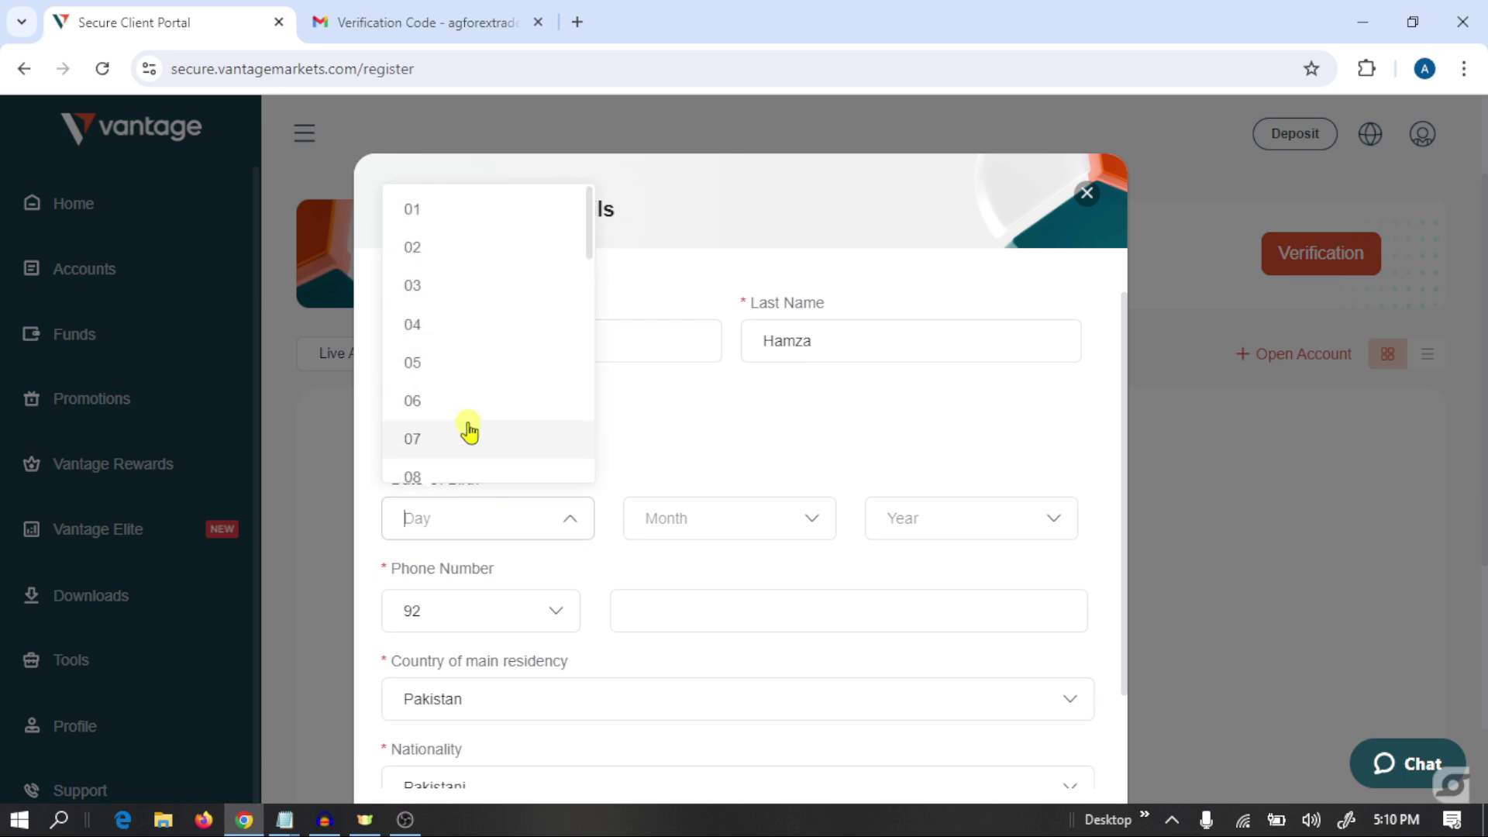
scroll(467, 428, down, 3)
scroll(468, 428, down, 4)
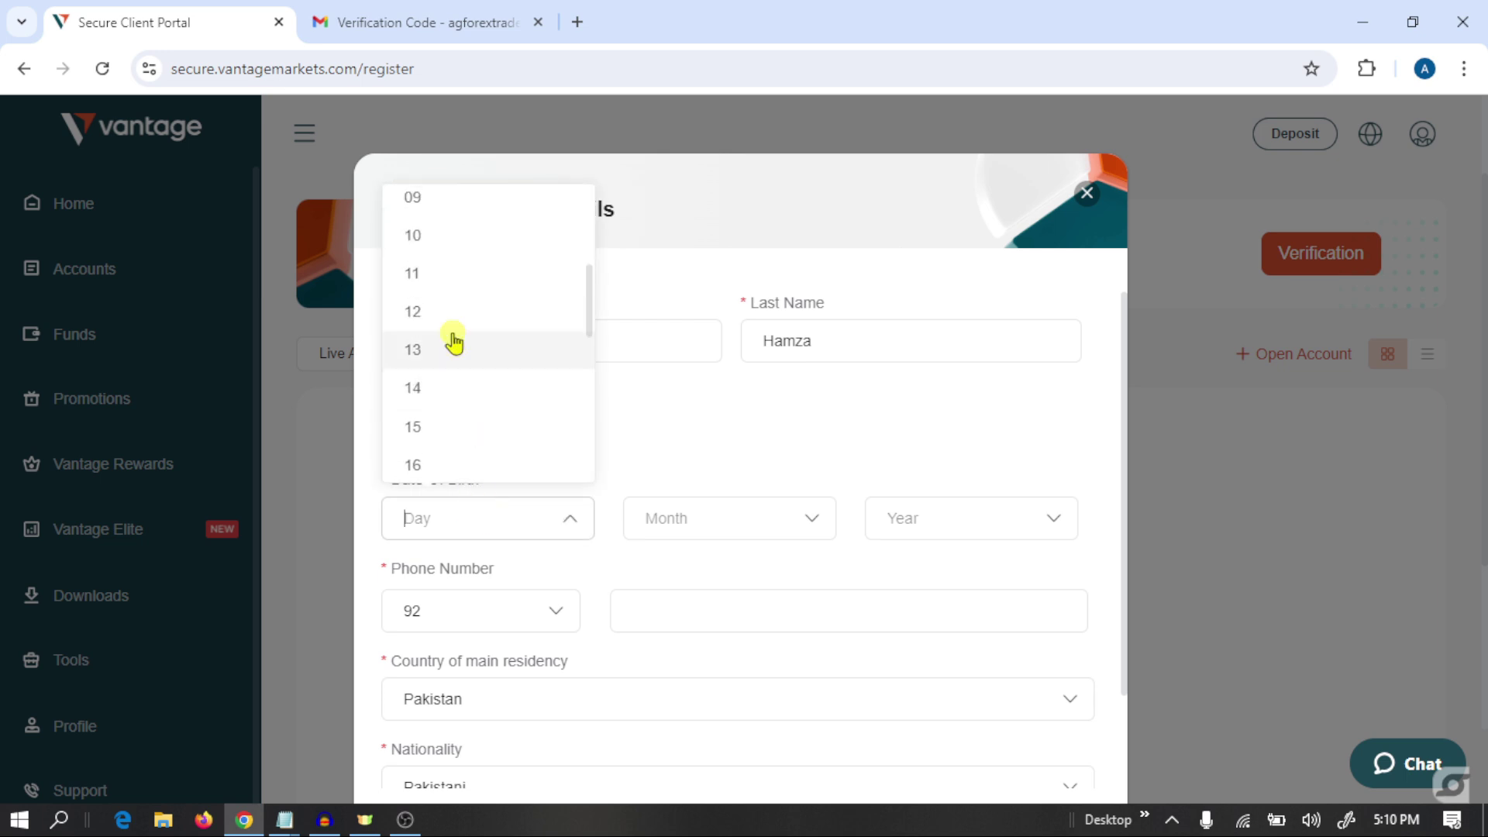
click(442, 426)
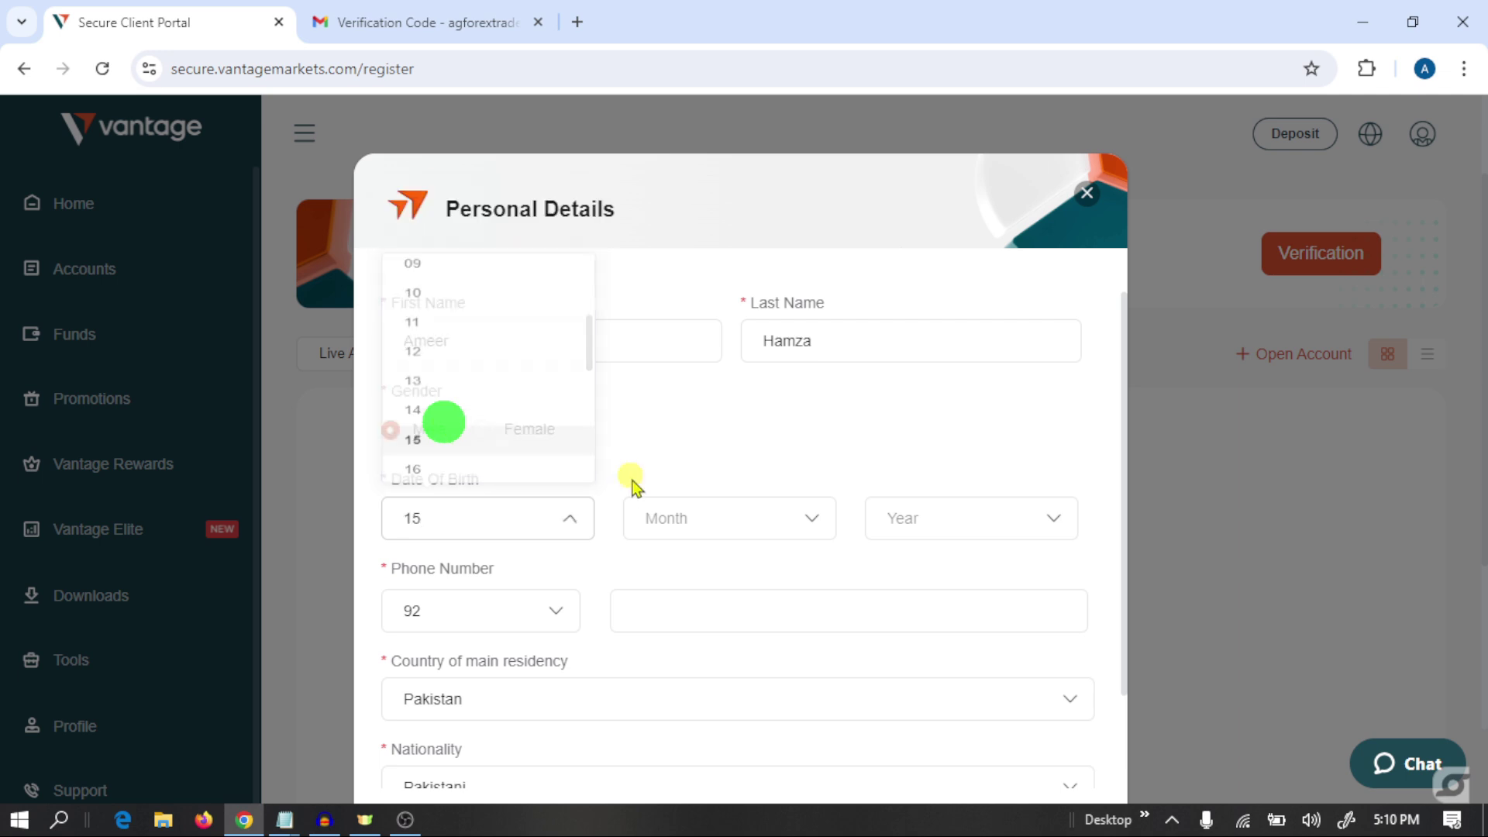
click(673, 527)
click(701, 326)
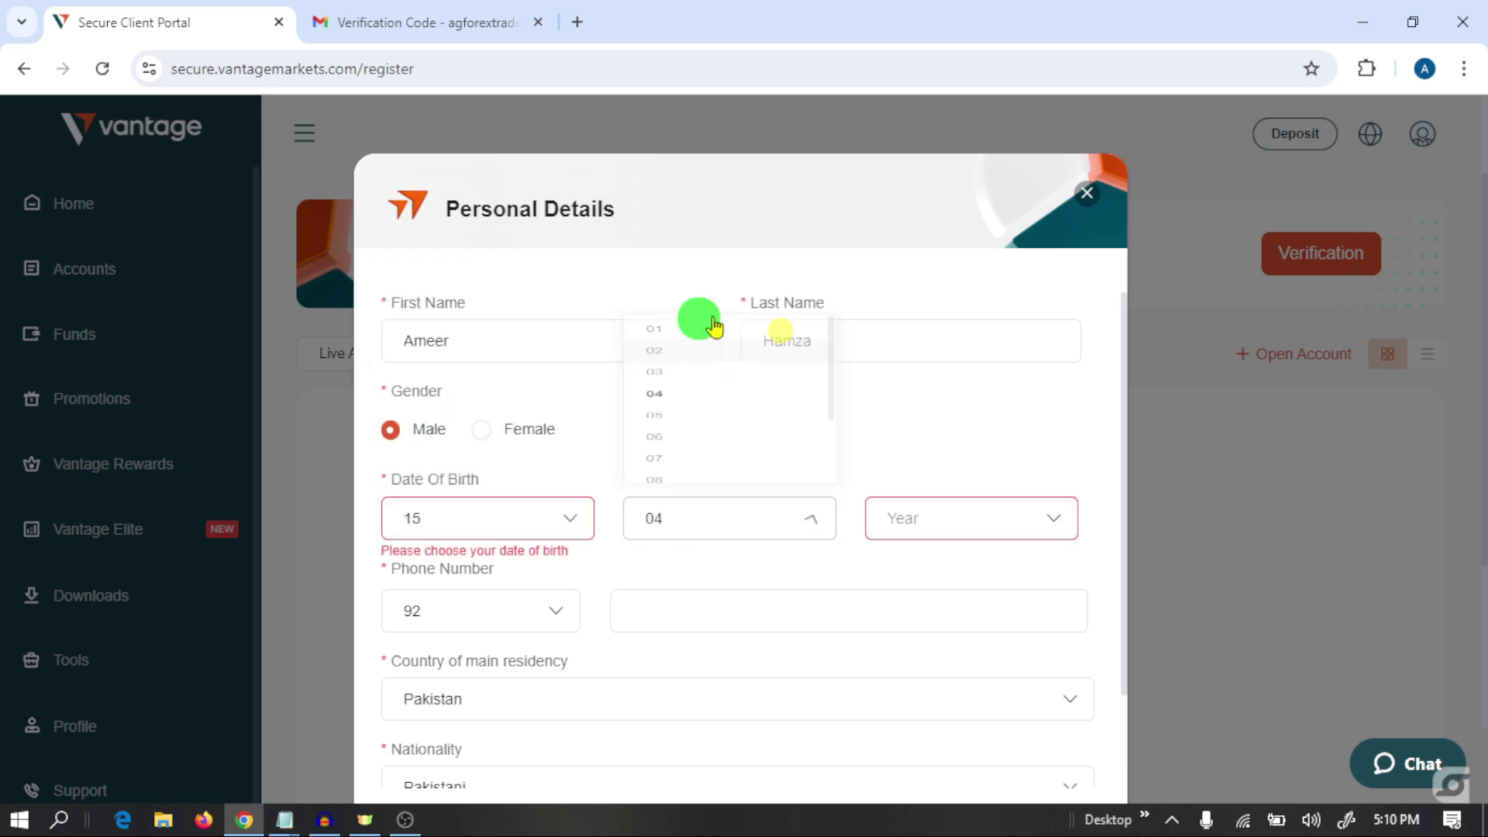
click(937, 527)
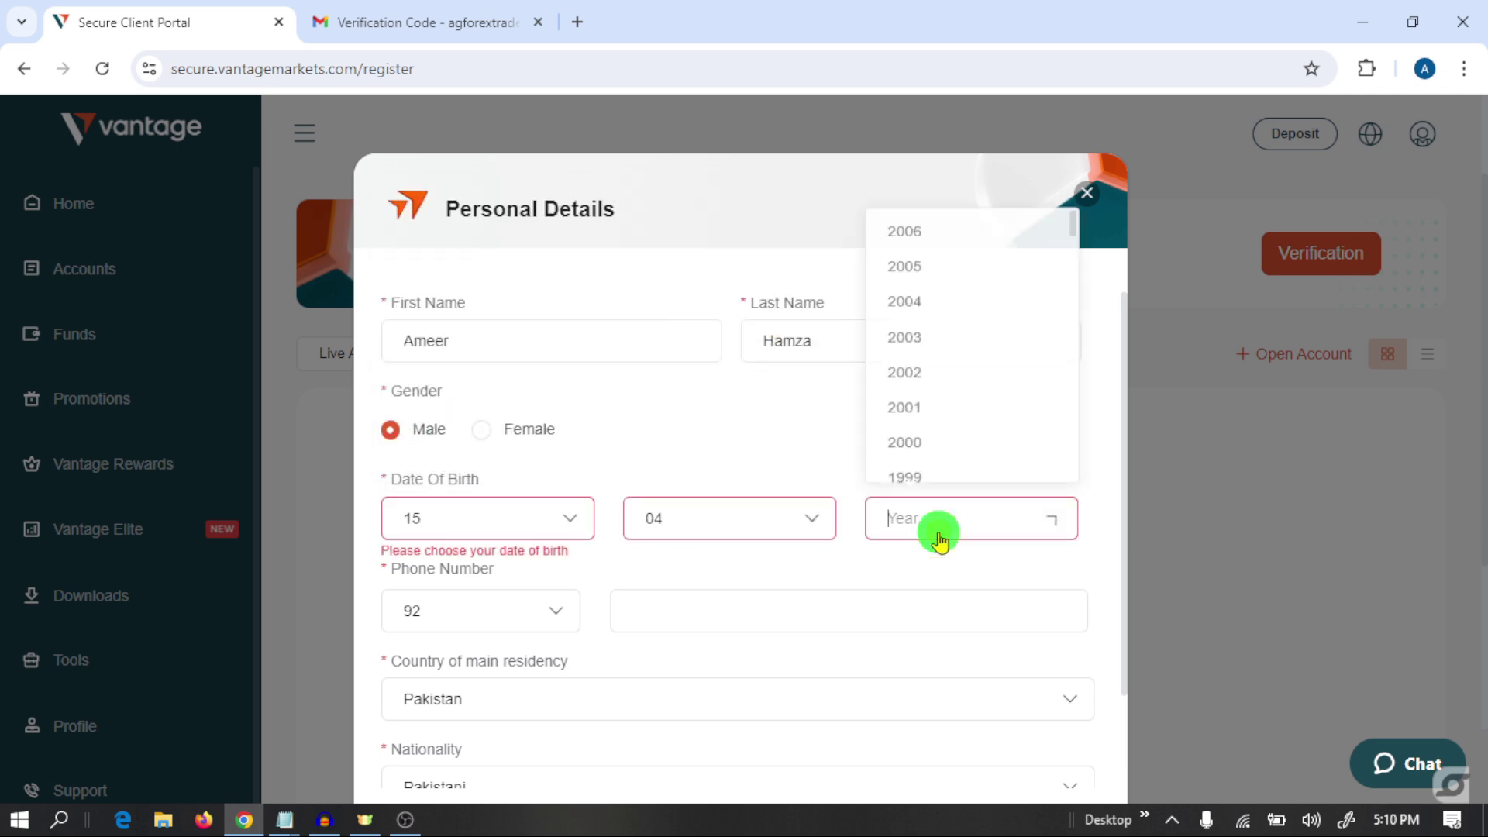
scroll(940, 425, down, 1)
scroll(940, 425, down, 2)
click(925, 402)
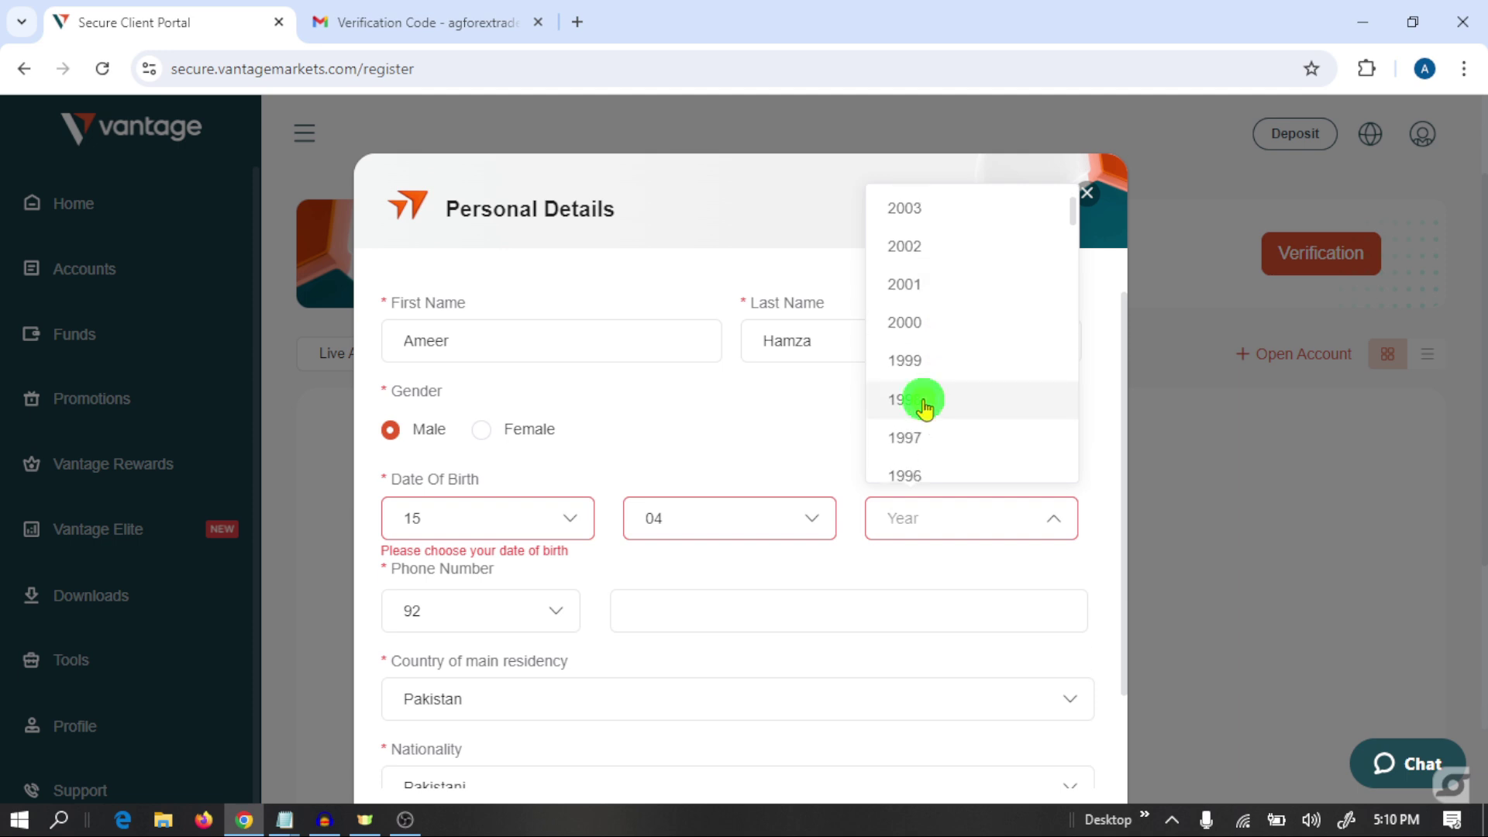
scroll(845, 430, down, 2)
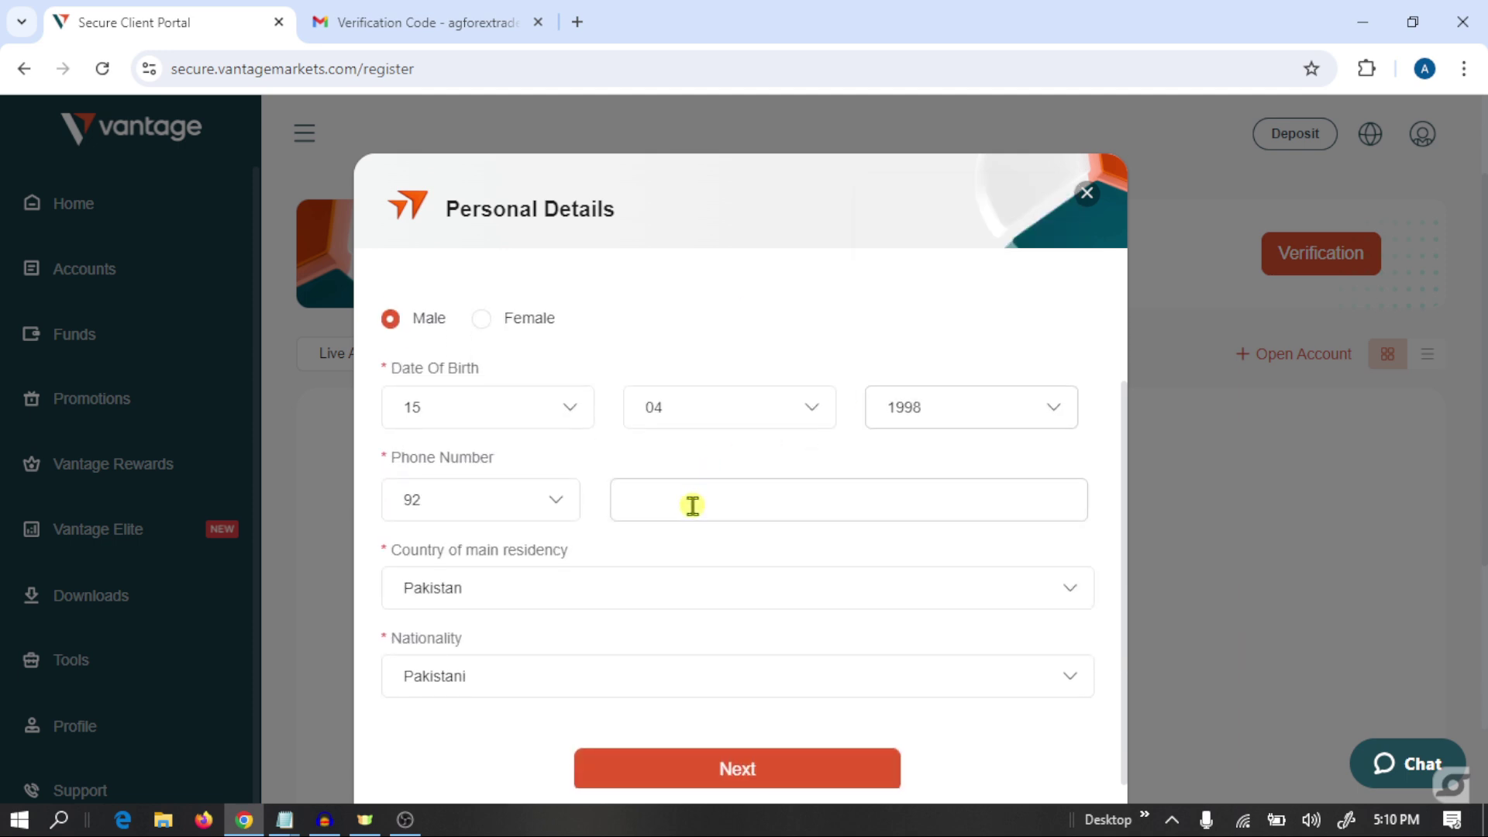
- Enter the phone number
click(692, 506)
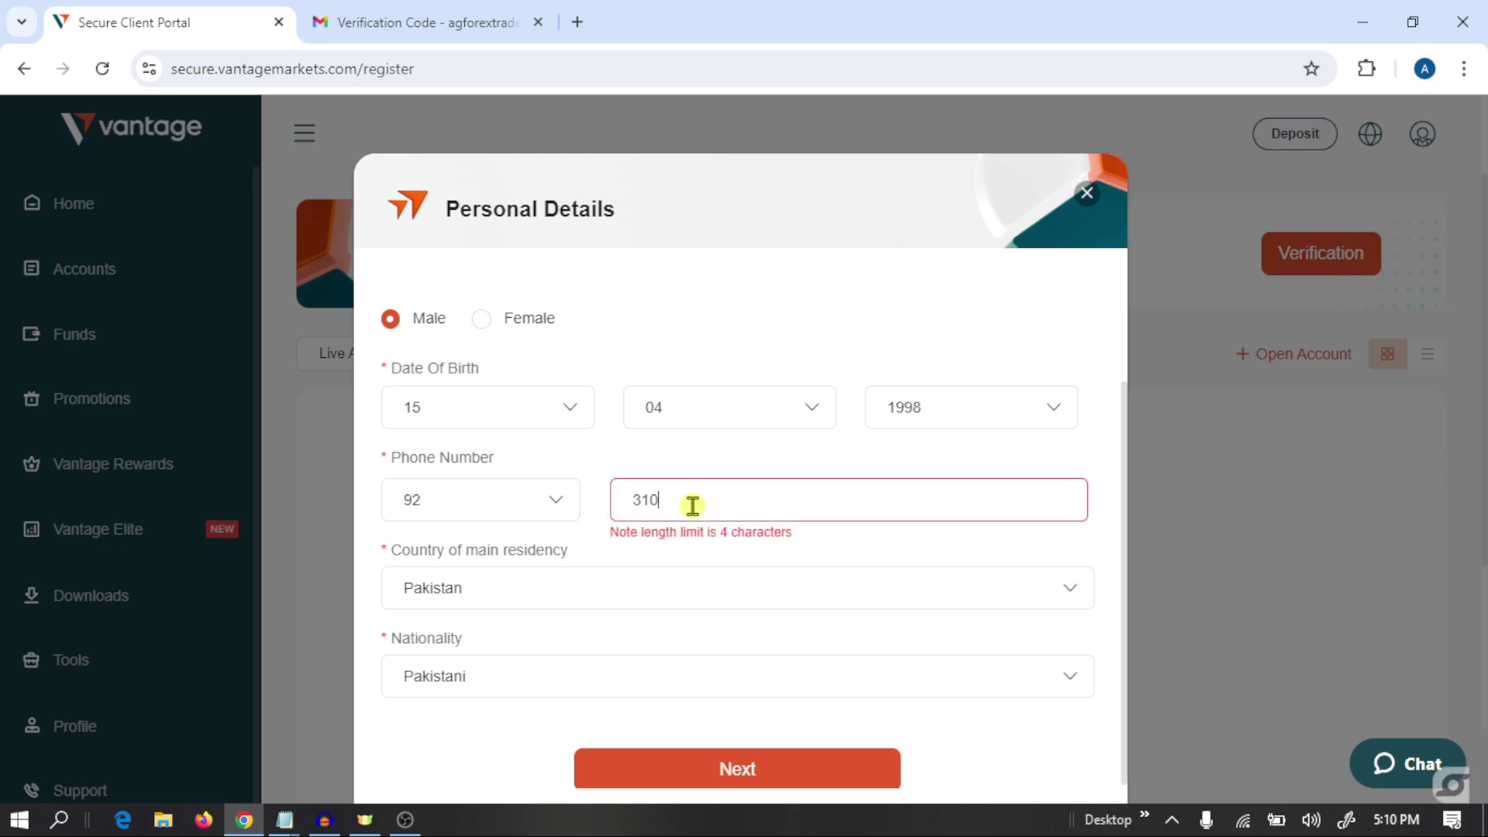
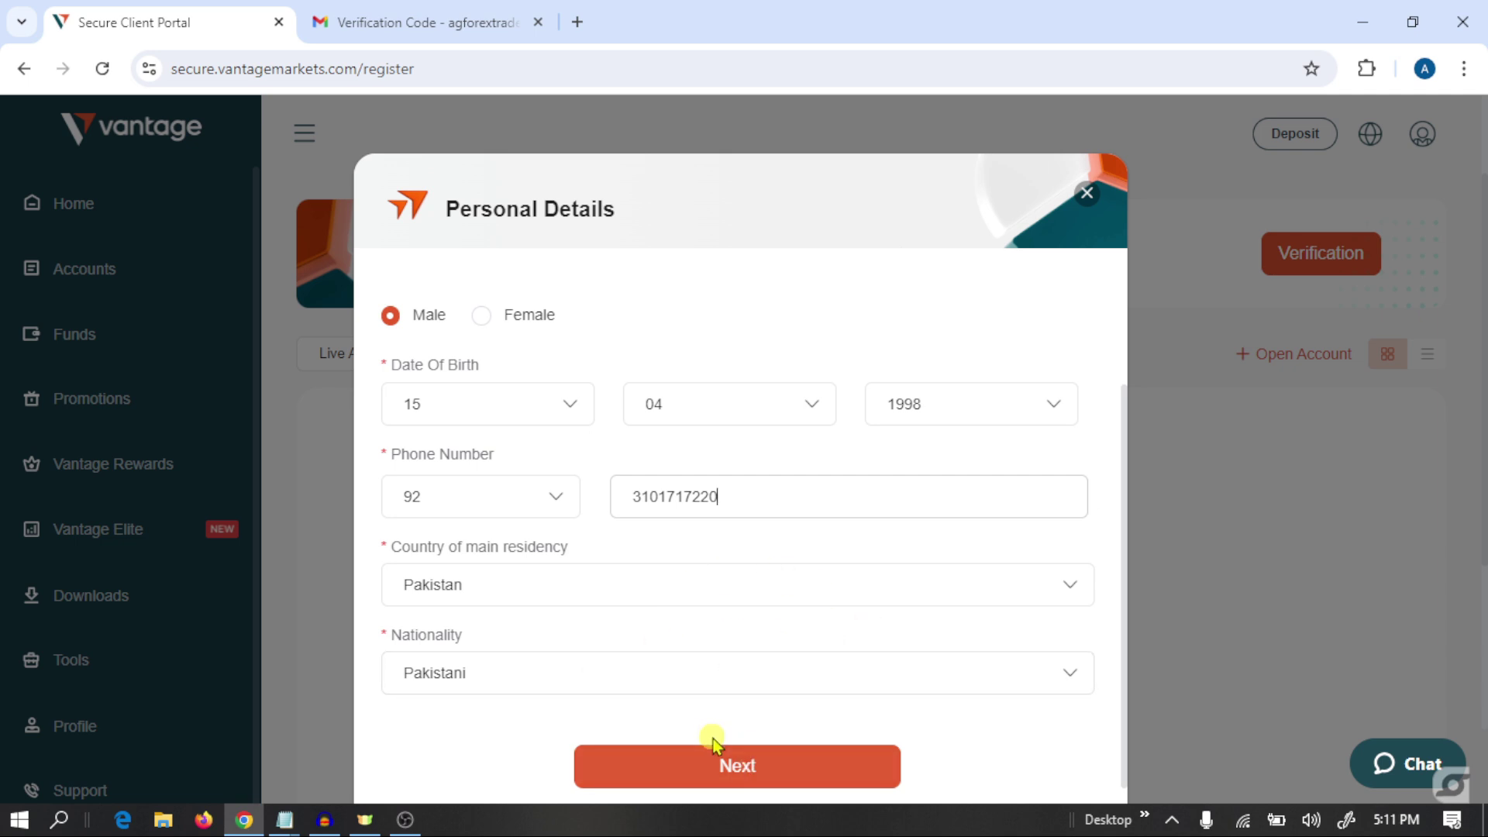
scroll(717, 740, down, 1)
- Keep MetaTrader 5 and Standard, choose USD currency, and tick Terms and Conditions
click(768, 686)
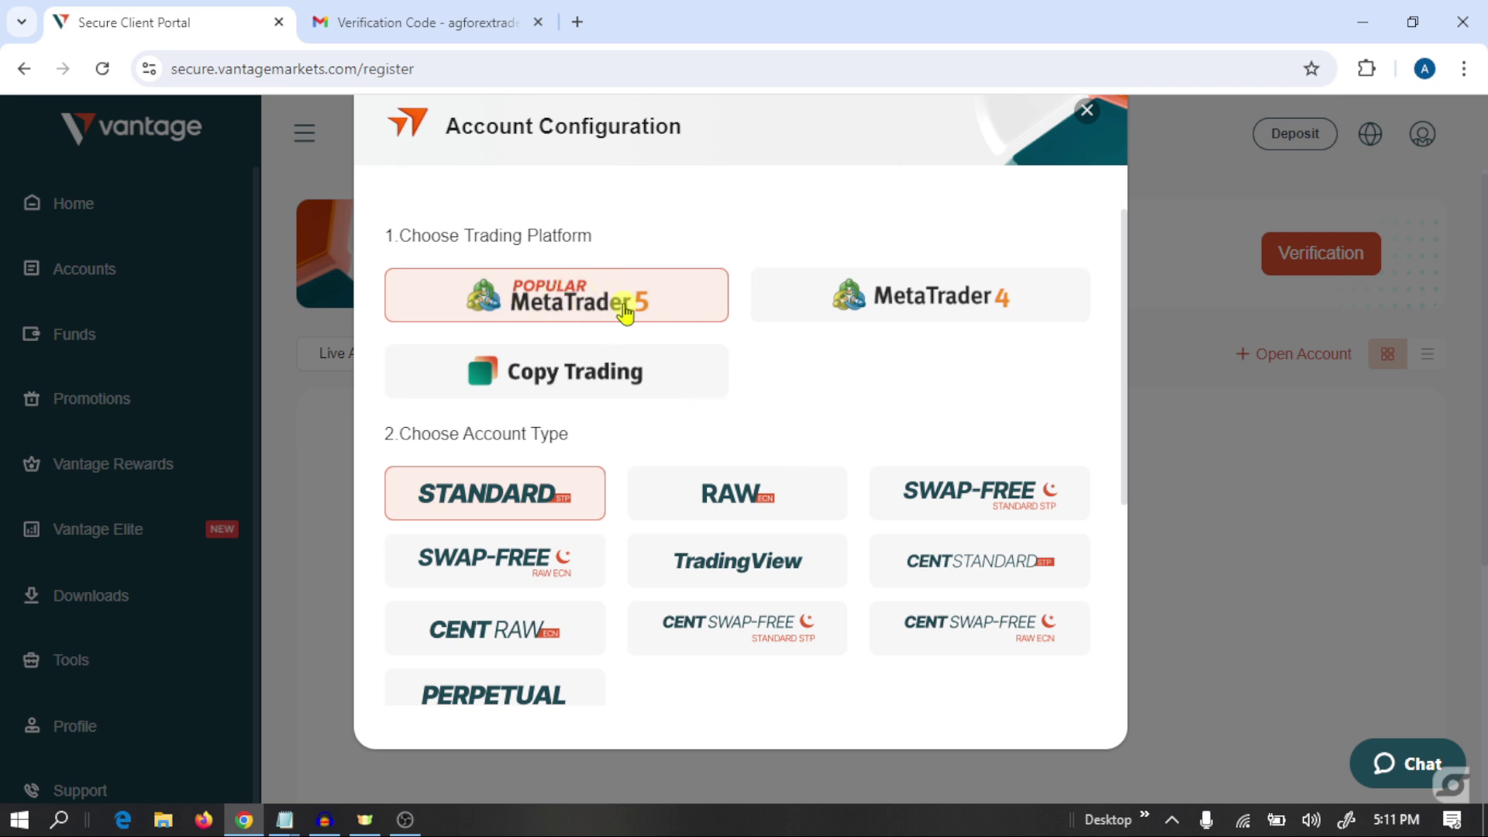
scroll(625, 314, down, 2)
scroll(622, 309, up, 1)
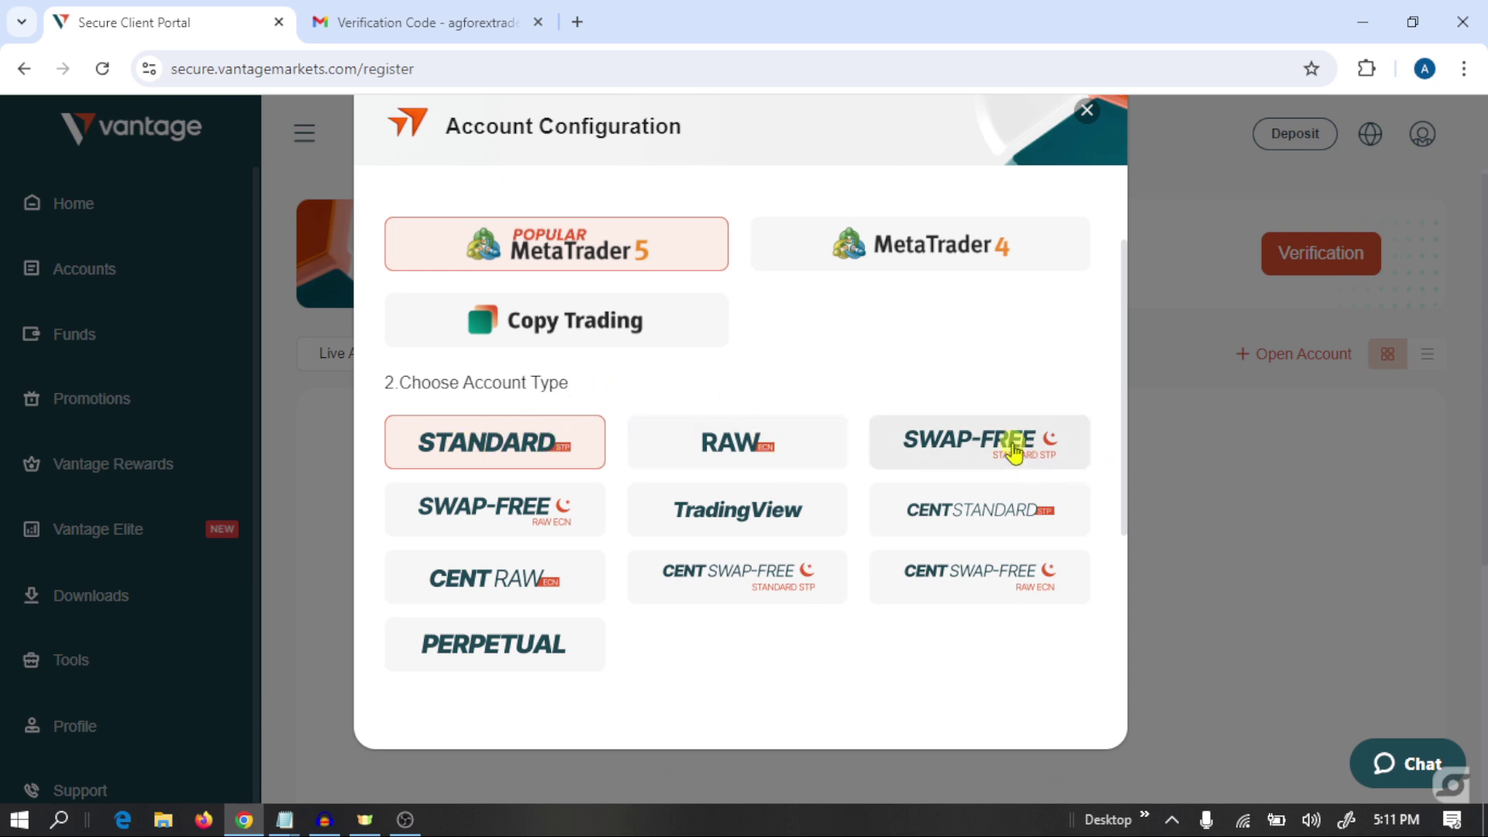
scroll(1013, 444, down, 2)
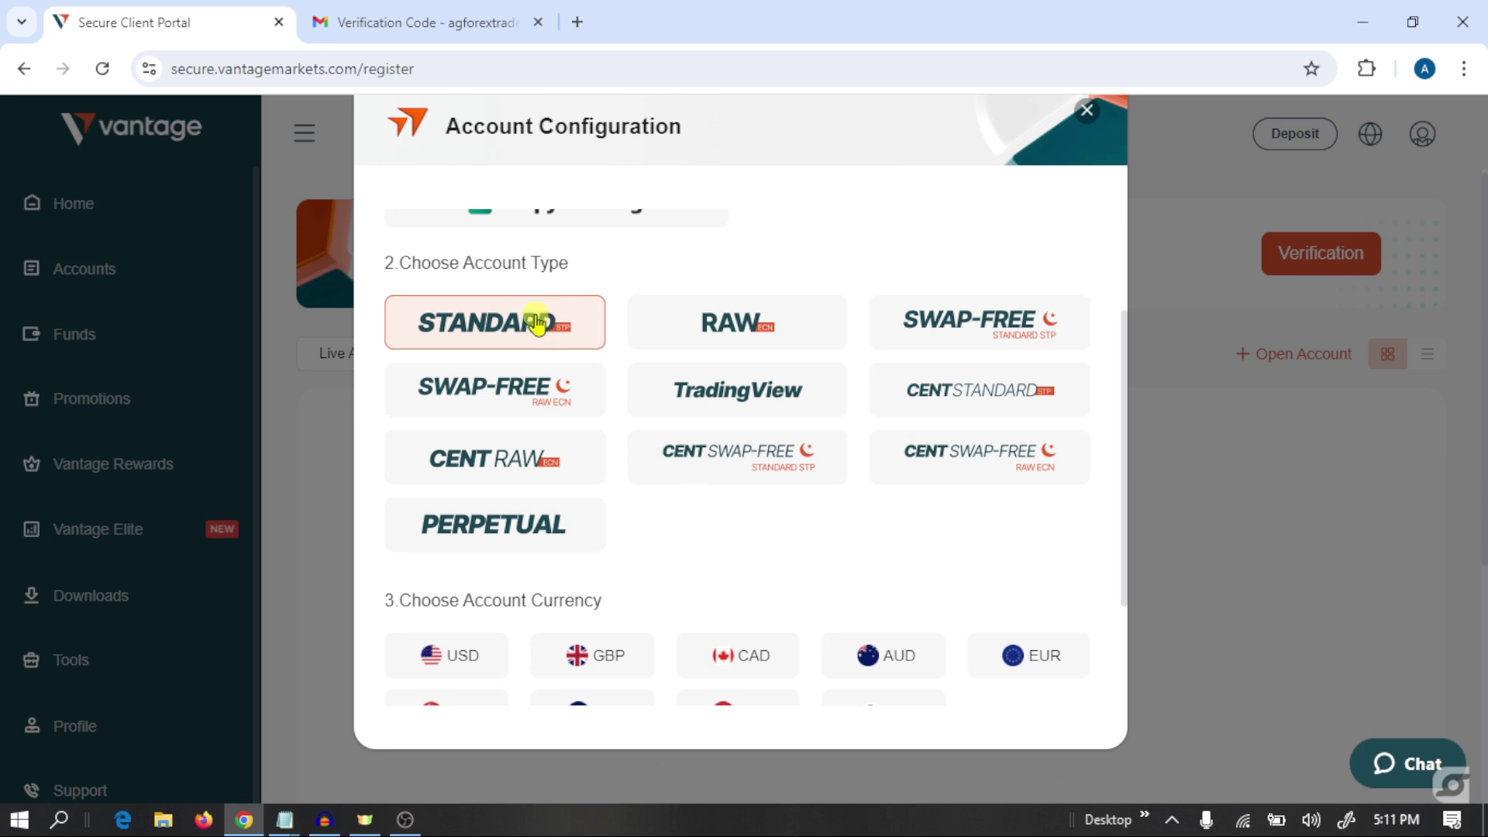
scroll(415, 477, down, 2)
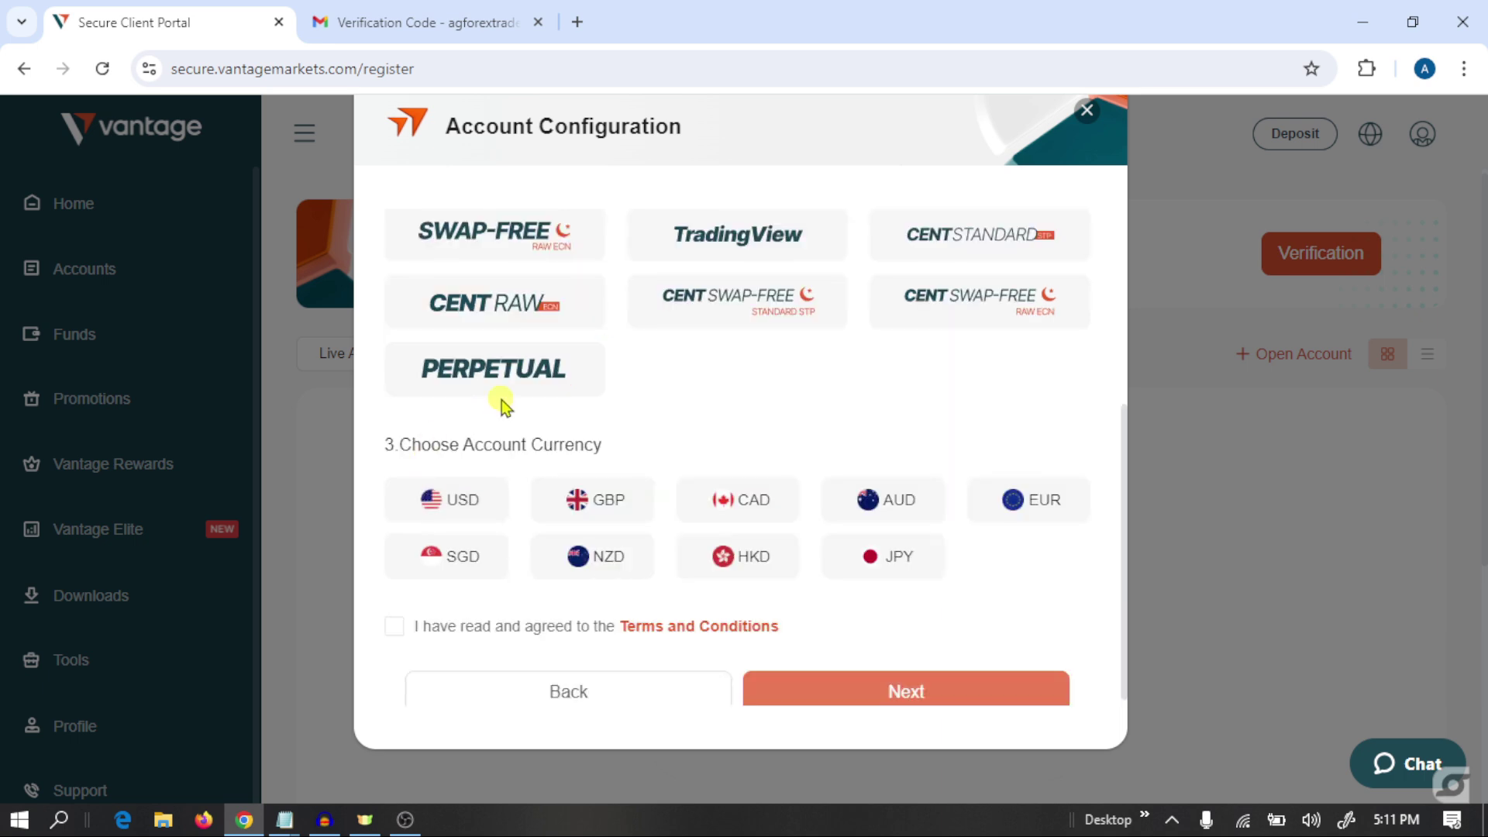
click(486, 511)
scroll(500, 527, down, 1)
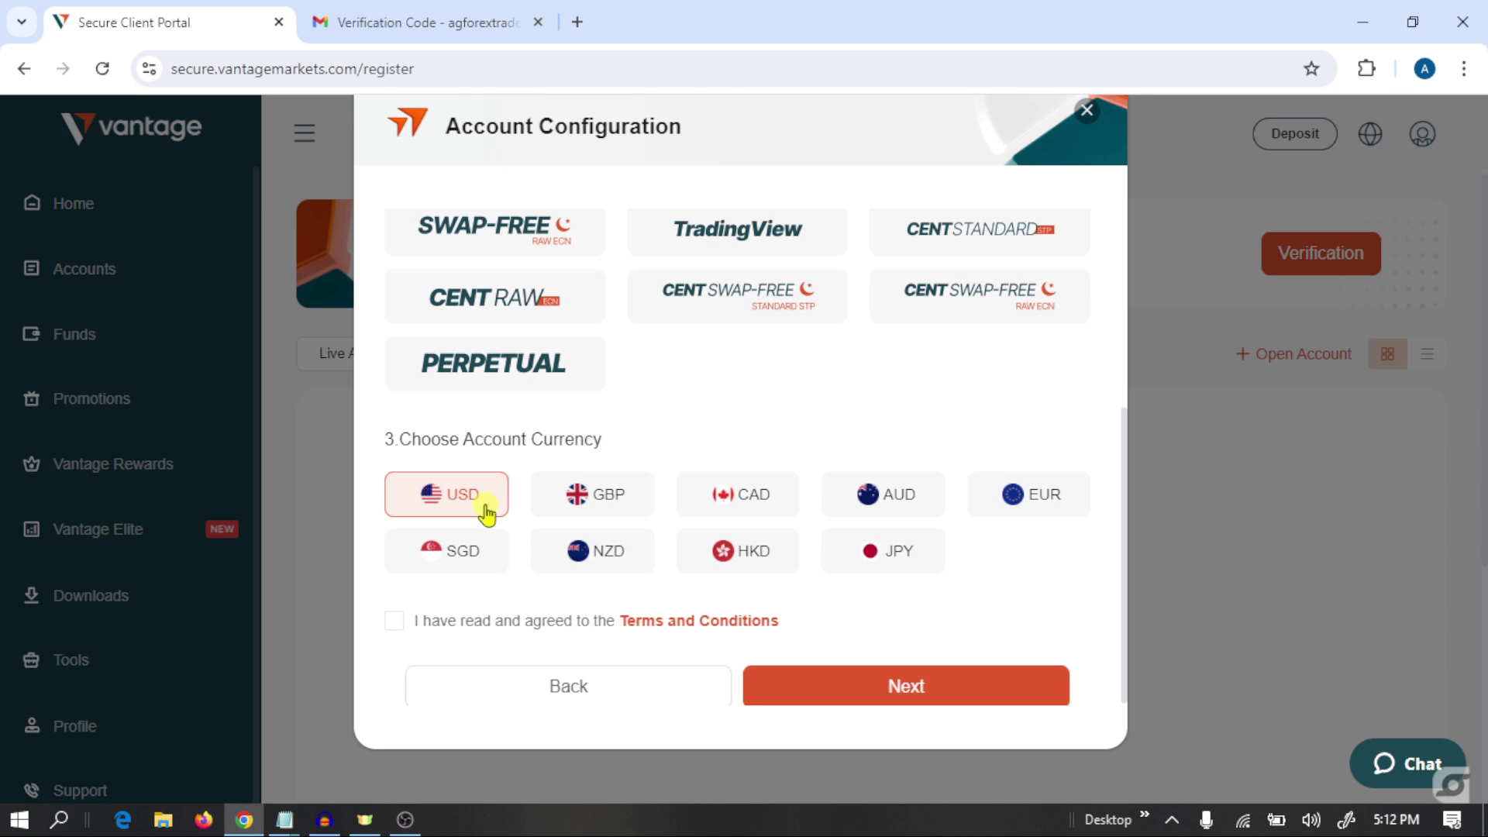
click(393, 621)
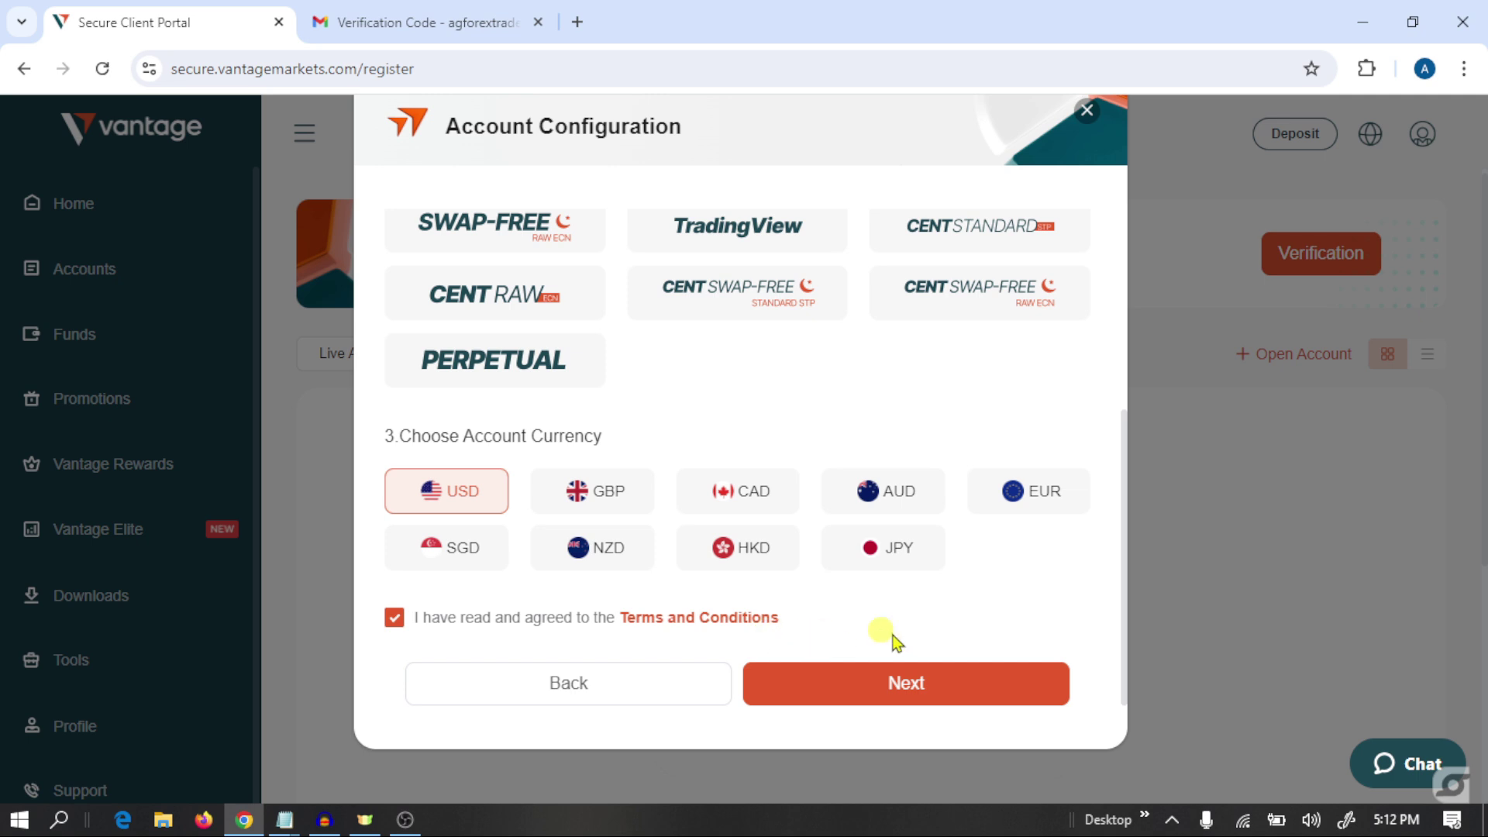
- Submit the configuration and close the Account Application confirmation dialog
click(922, 686)
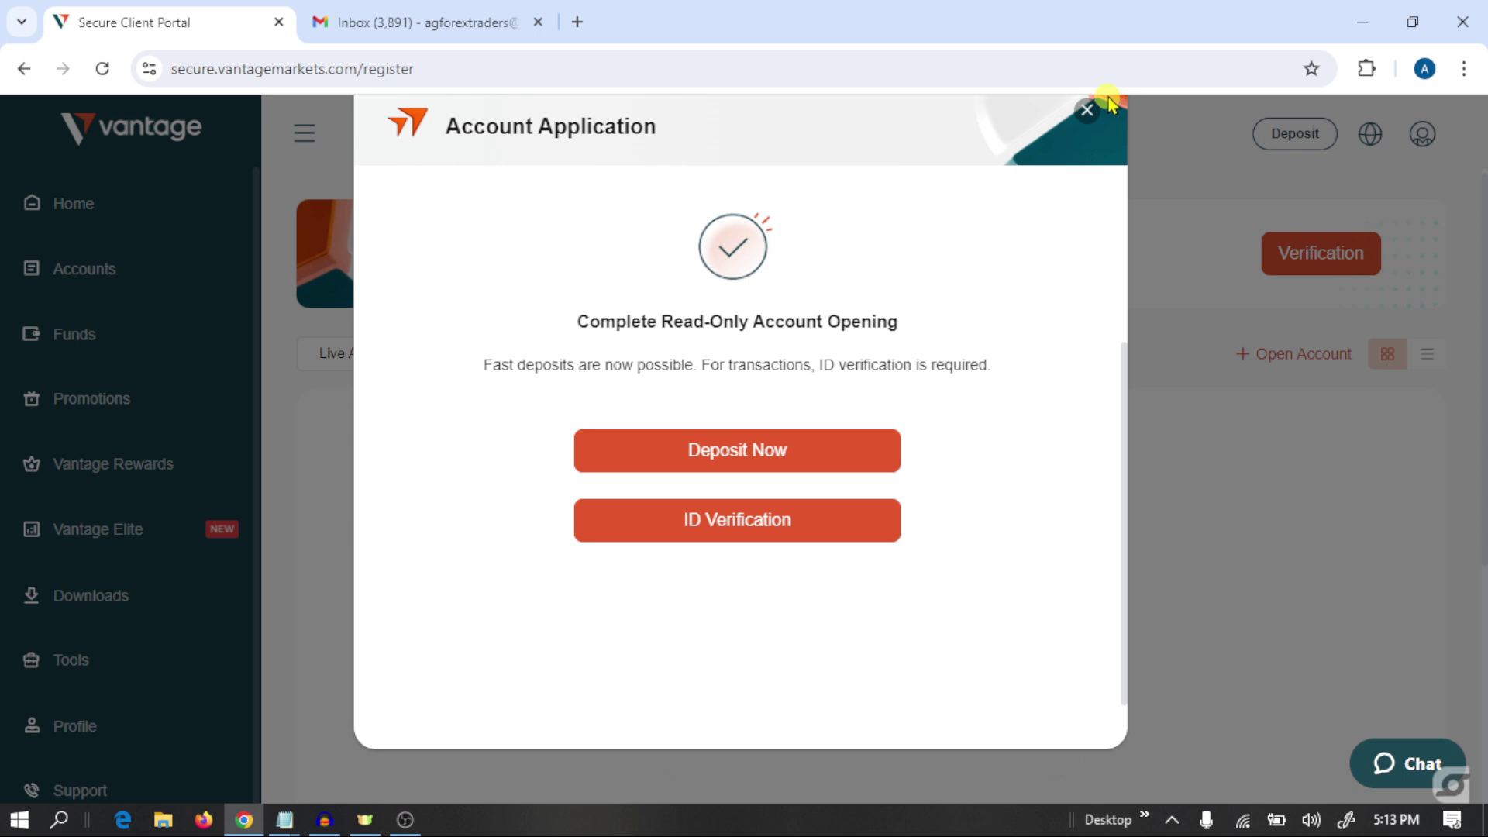
click(1087, 109)
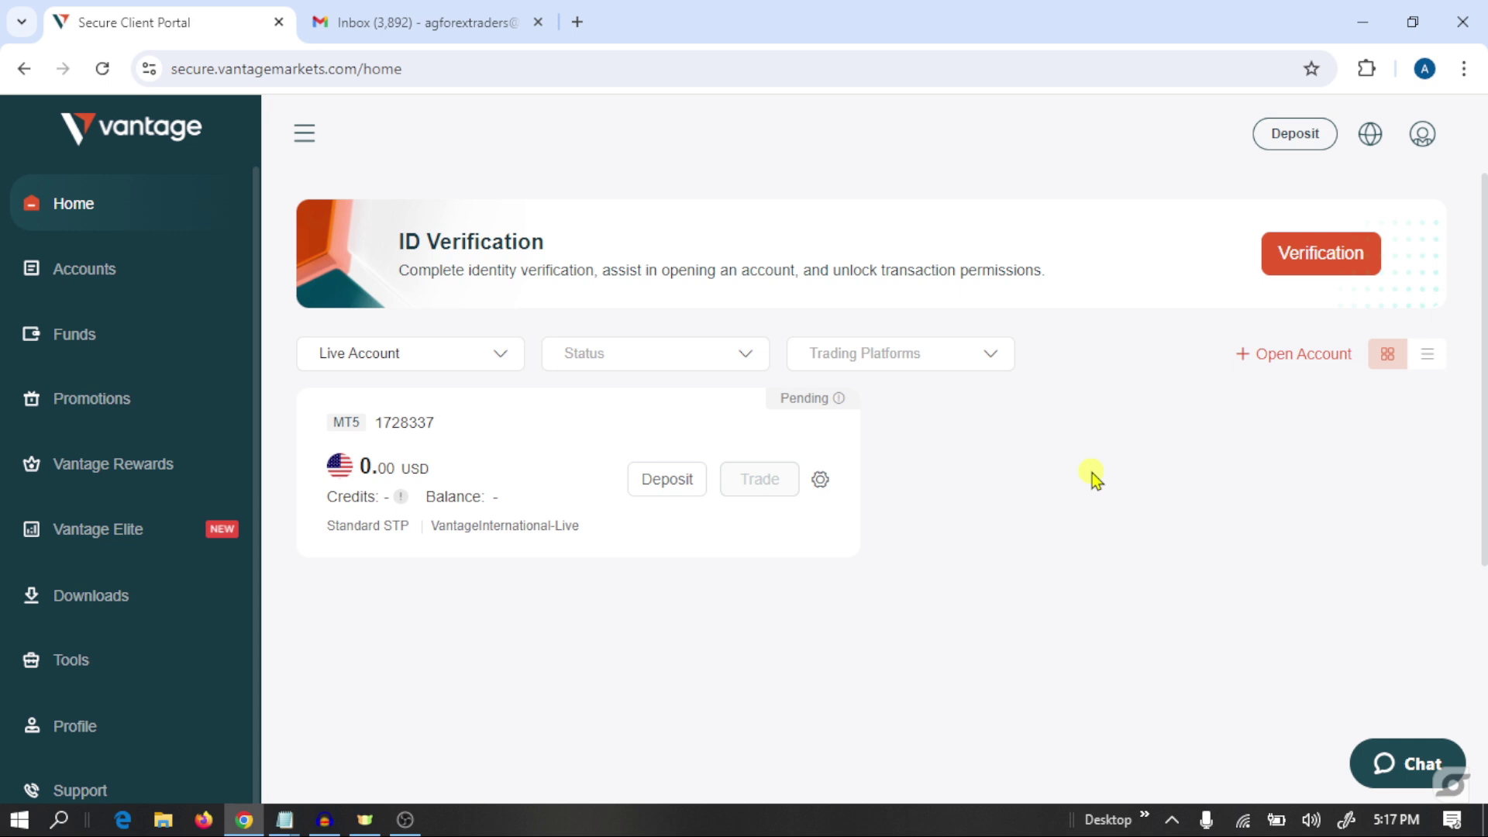
- Start identity verification with National ID Card as the identification type
click(1320, 258)
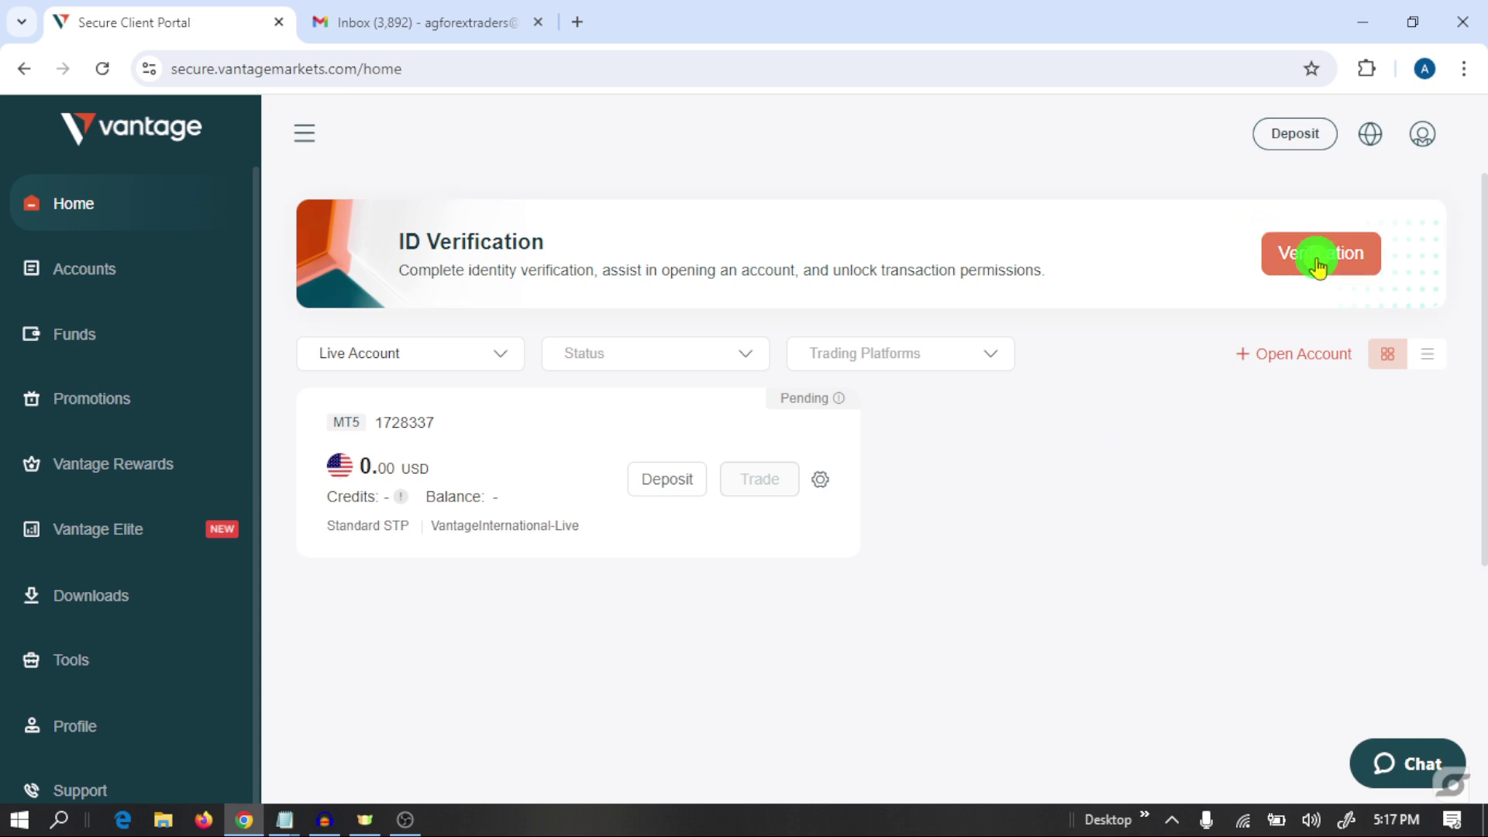
scroll(810, 498, up, 3)
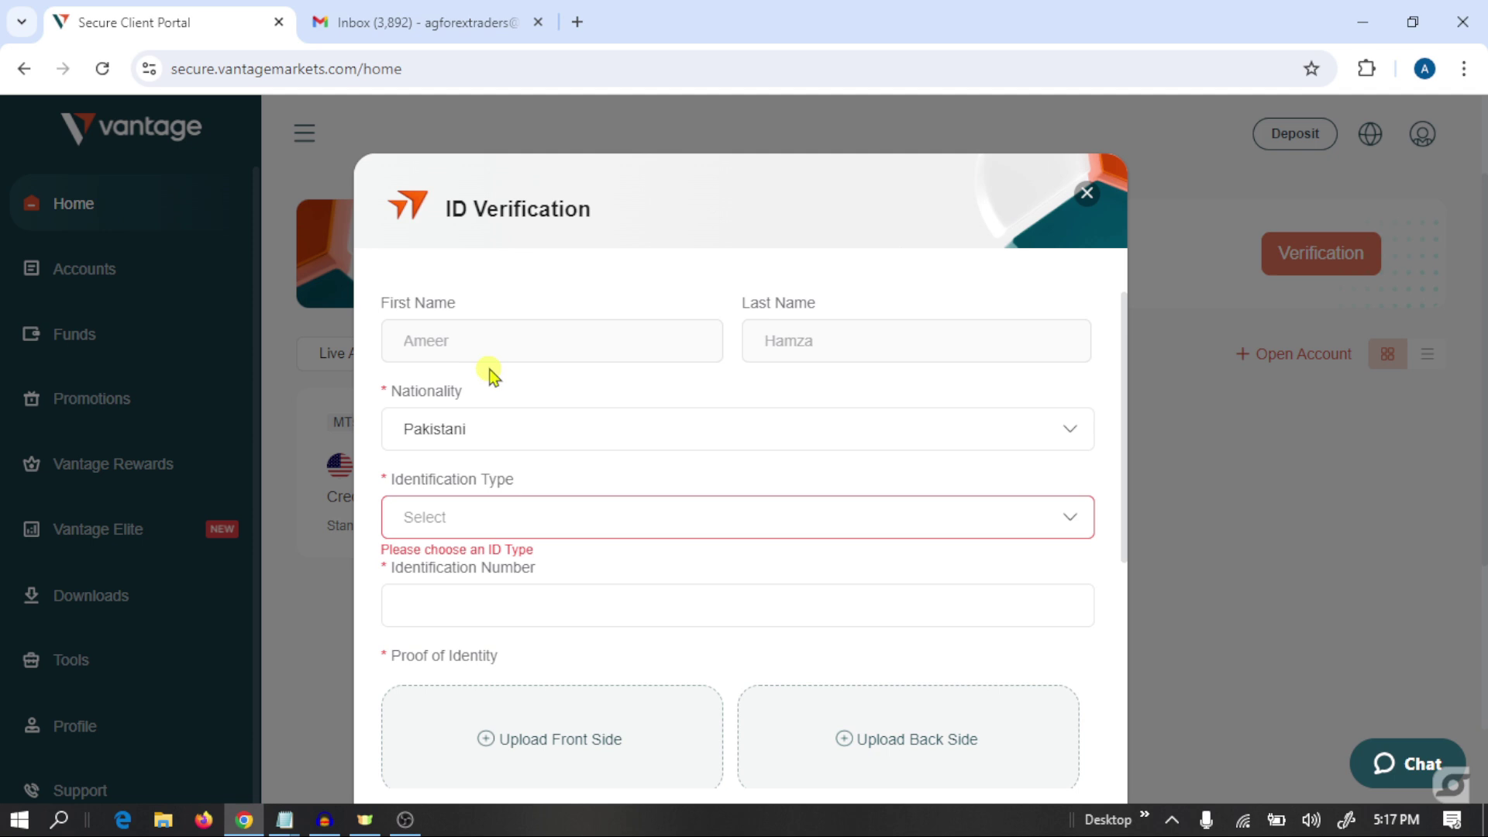
scroll(634, 468, down, 2)
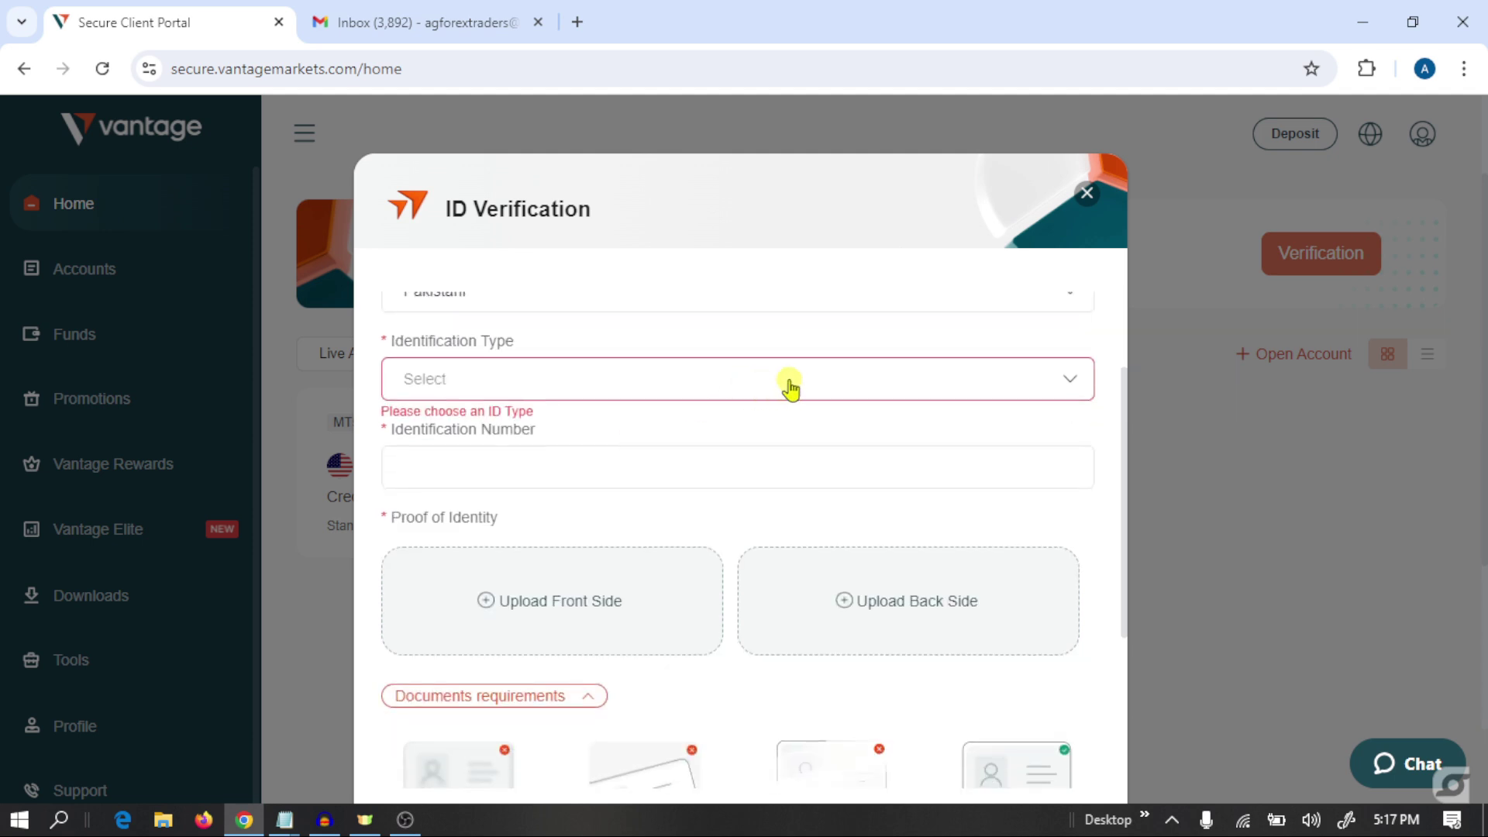
click(790, 387)
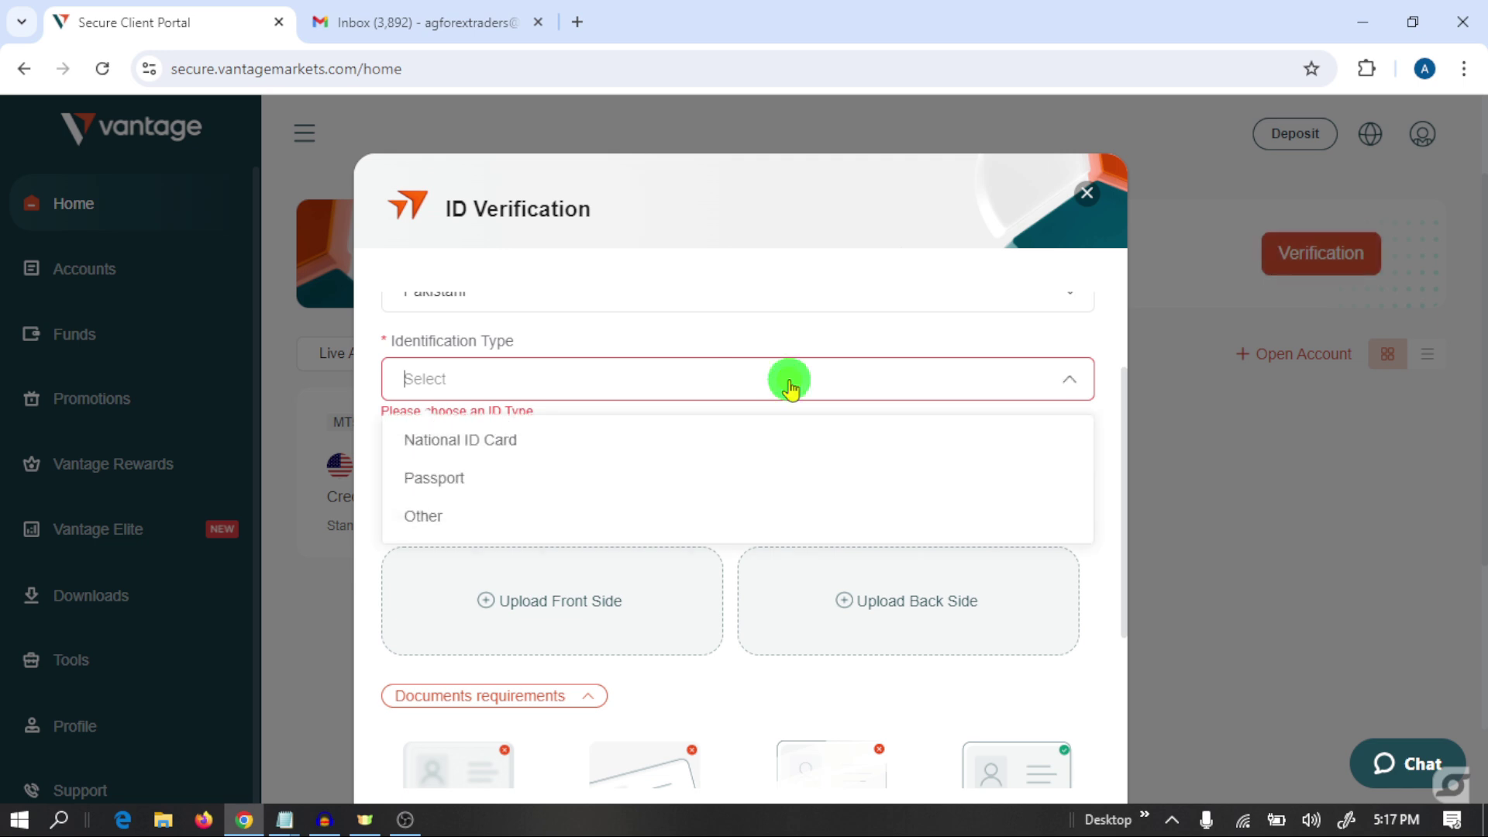
click(551, 448)
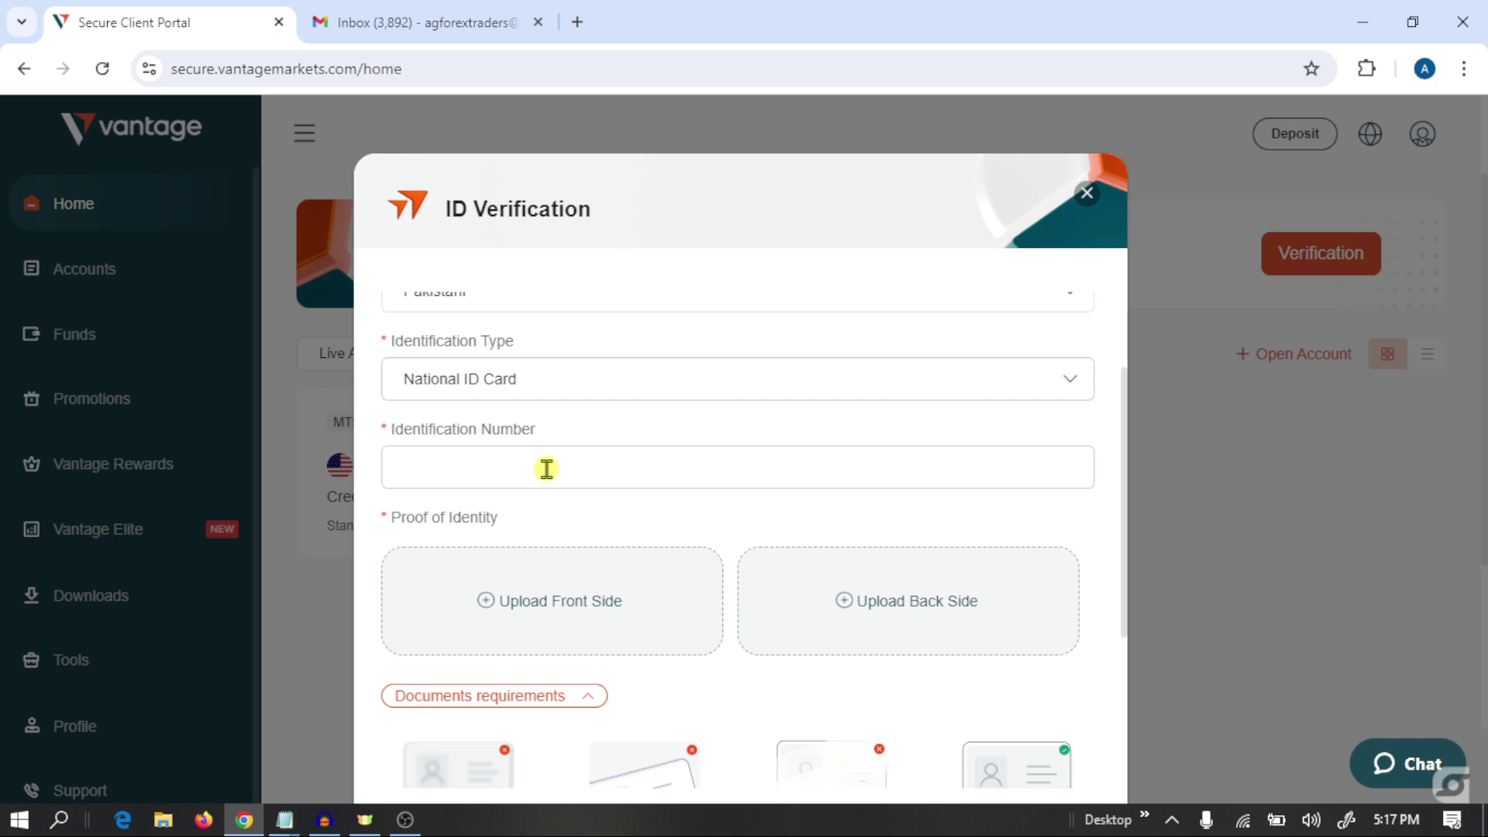
- Enter the ID number, then open and cancel the front-side image upload
click(545, 469)
scroll(546, 469, down, 1)
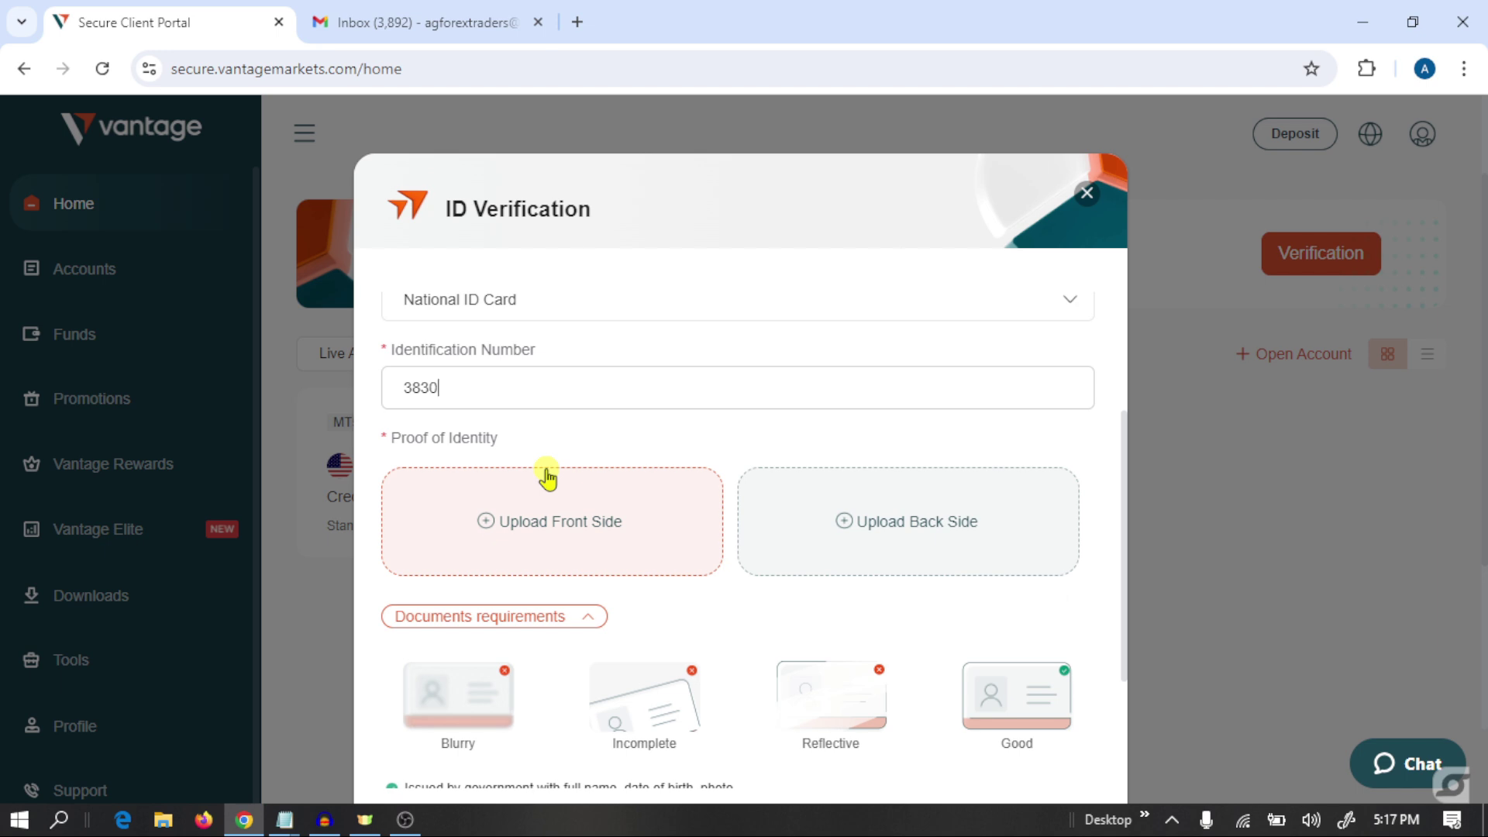
scroll(547, 475, down, 3)
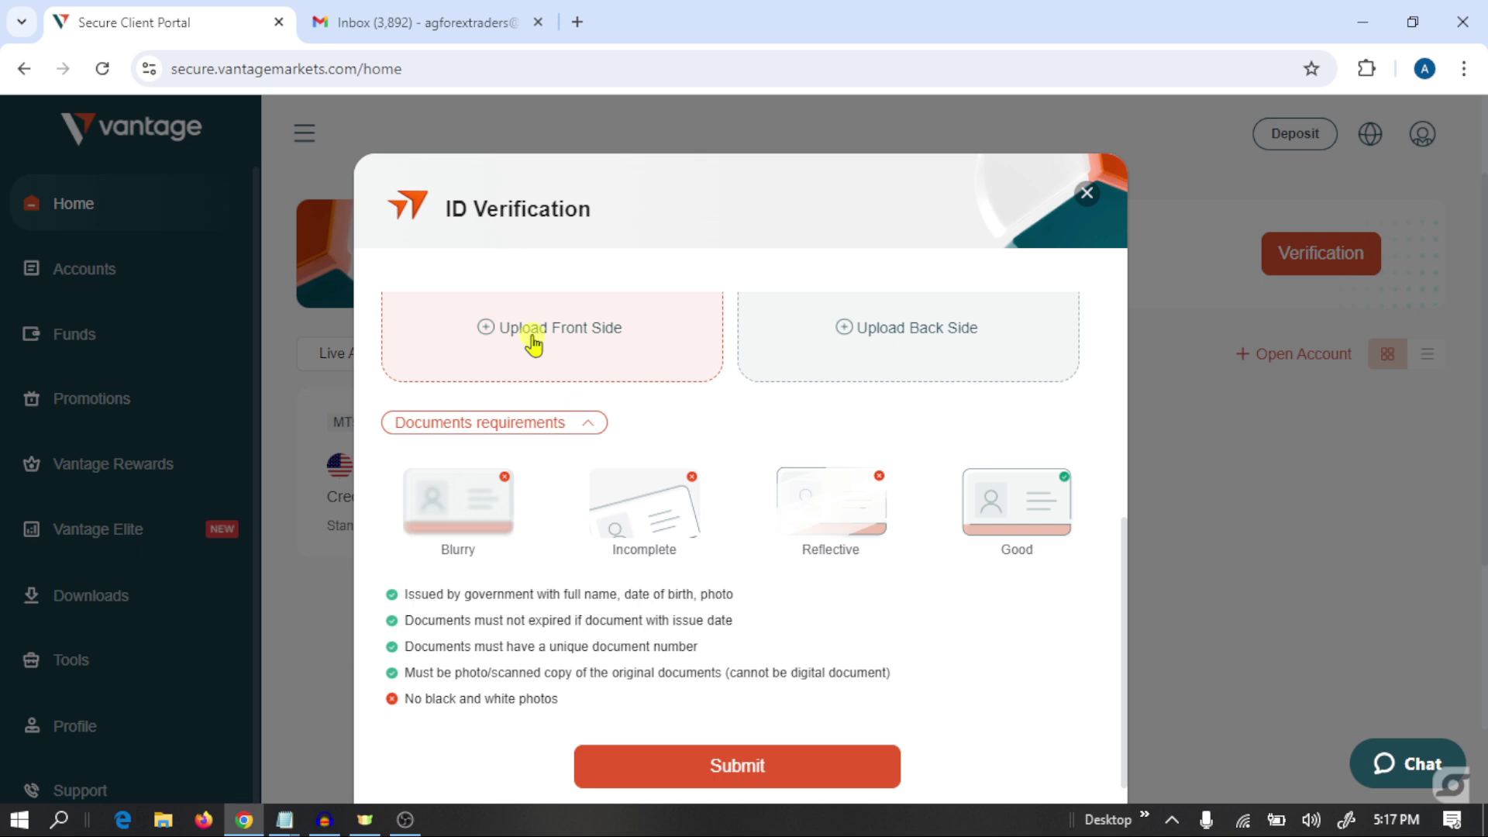
click(564, 335)
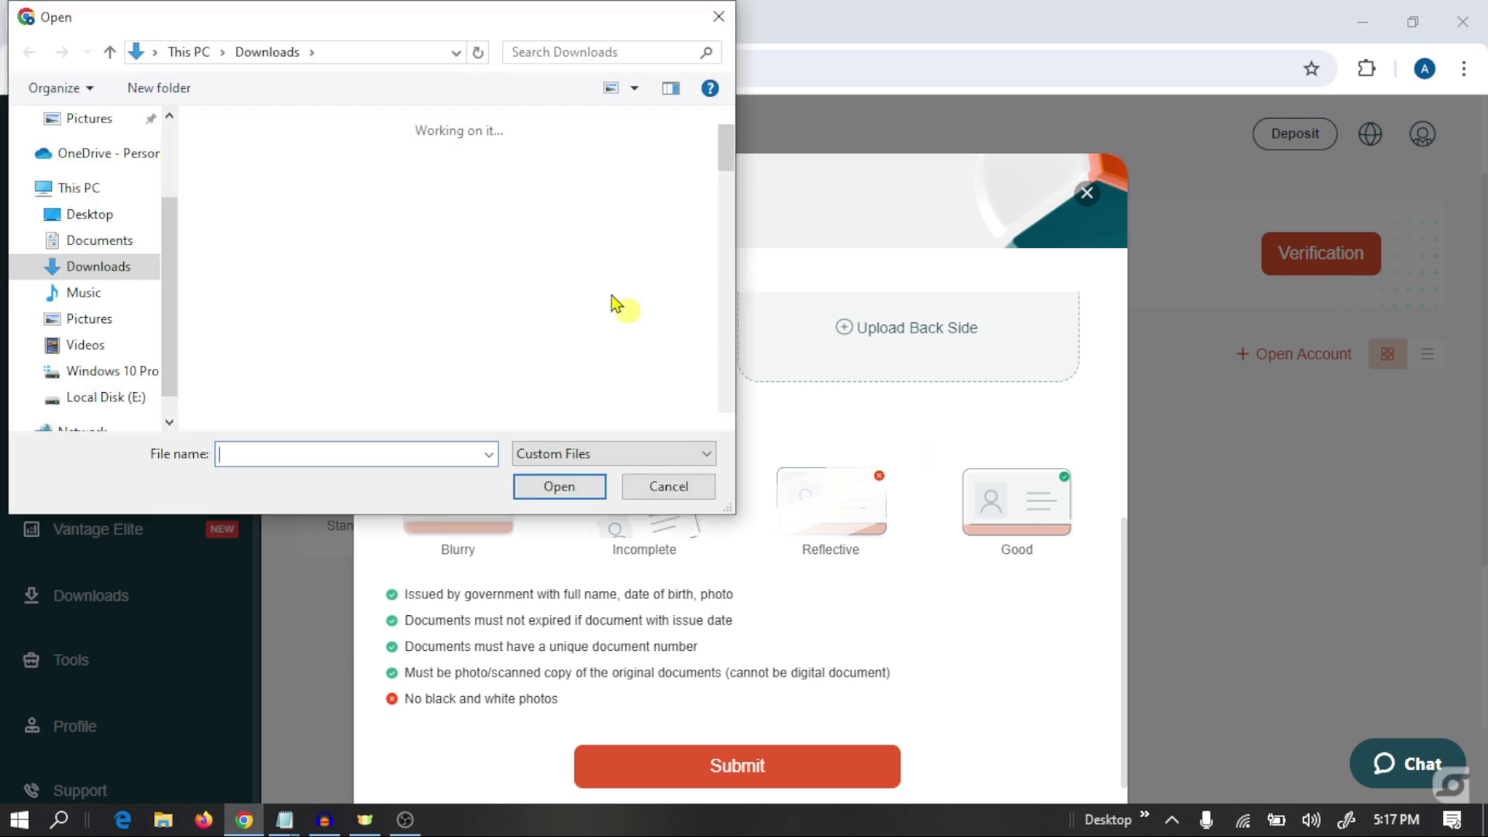
click(727, 28)
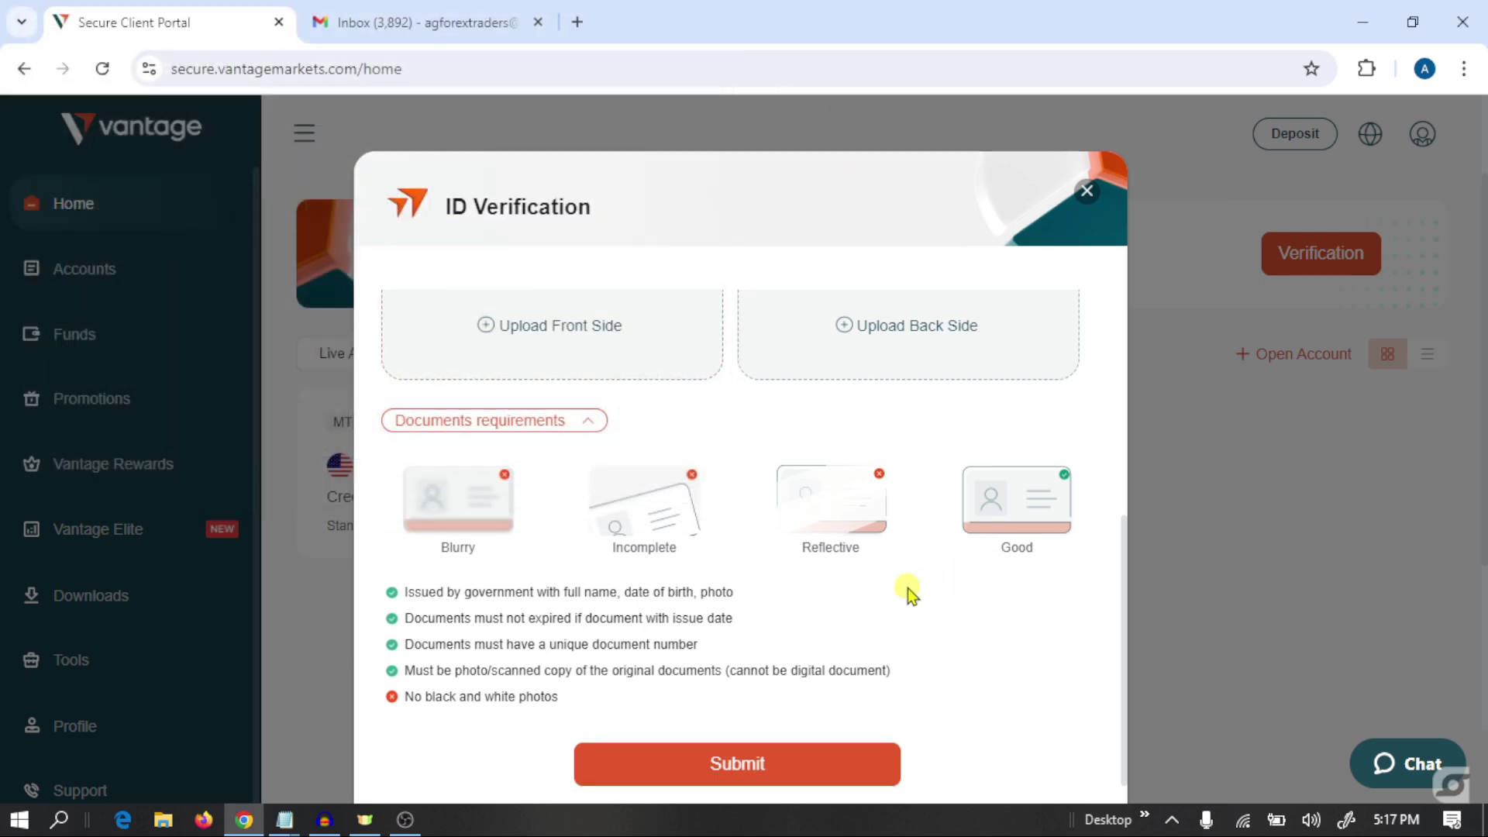
scroll(908, 588, down, 1)
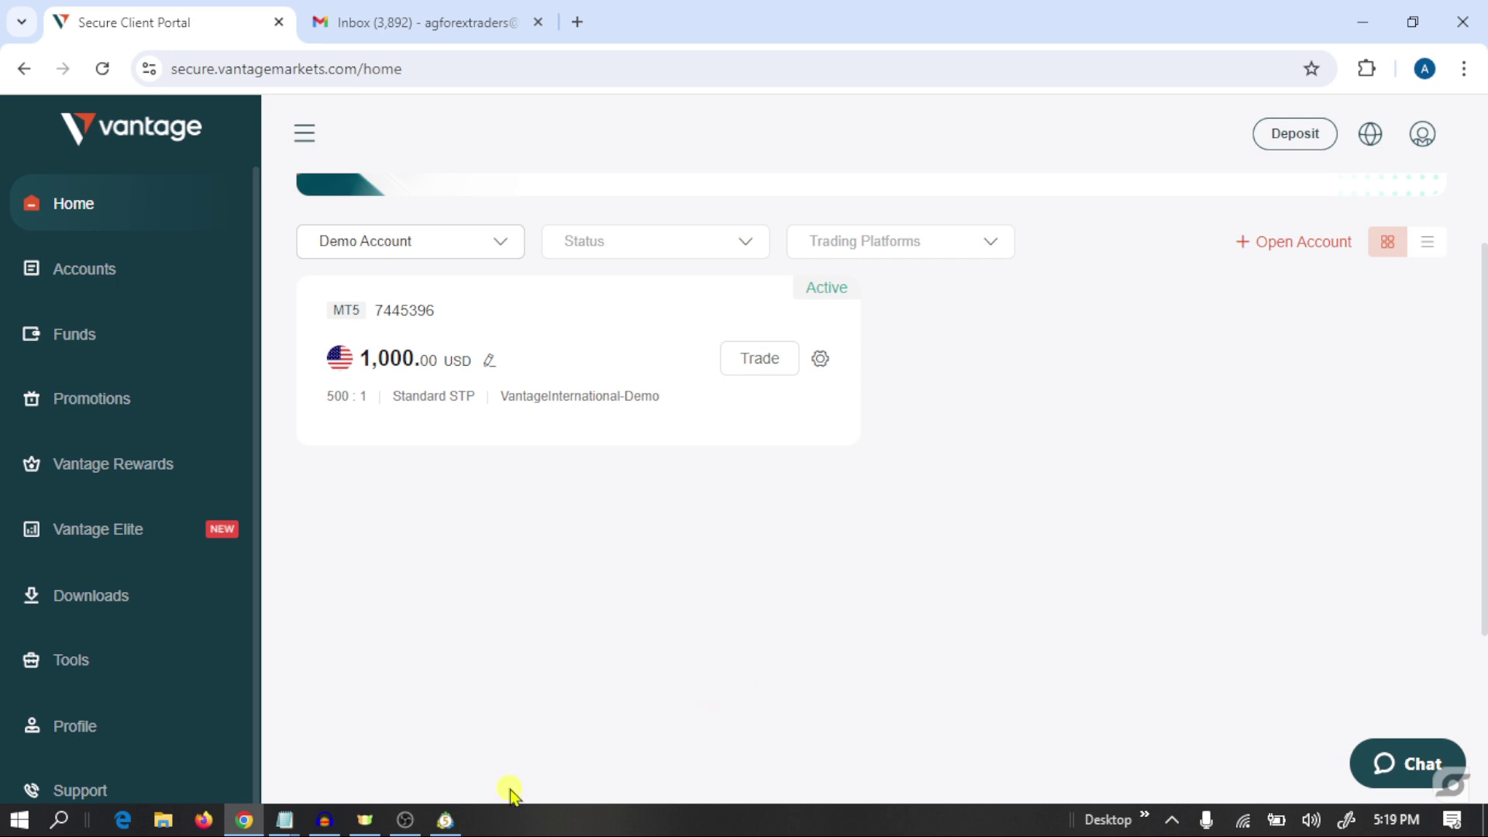
- Open MetaTrader 5's Open an Account dialog and search brokers for 'vantage'
click(448, 822)
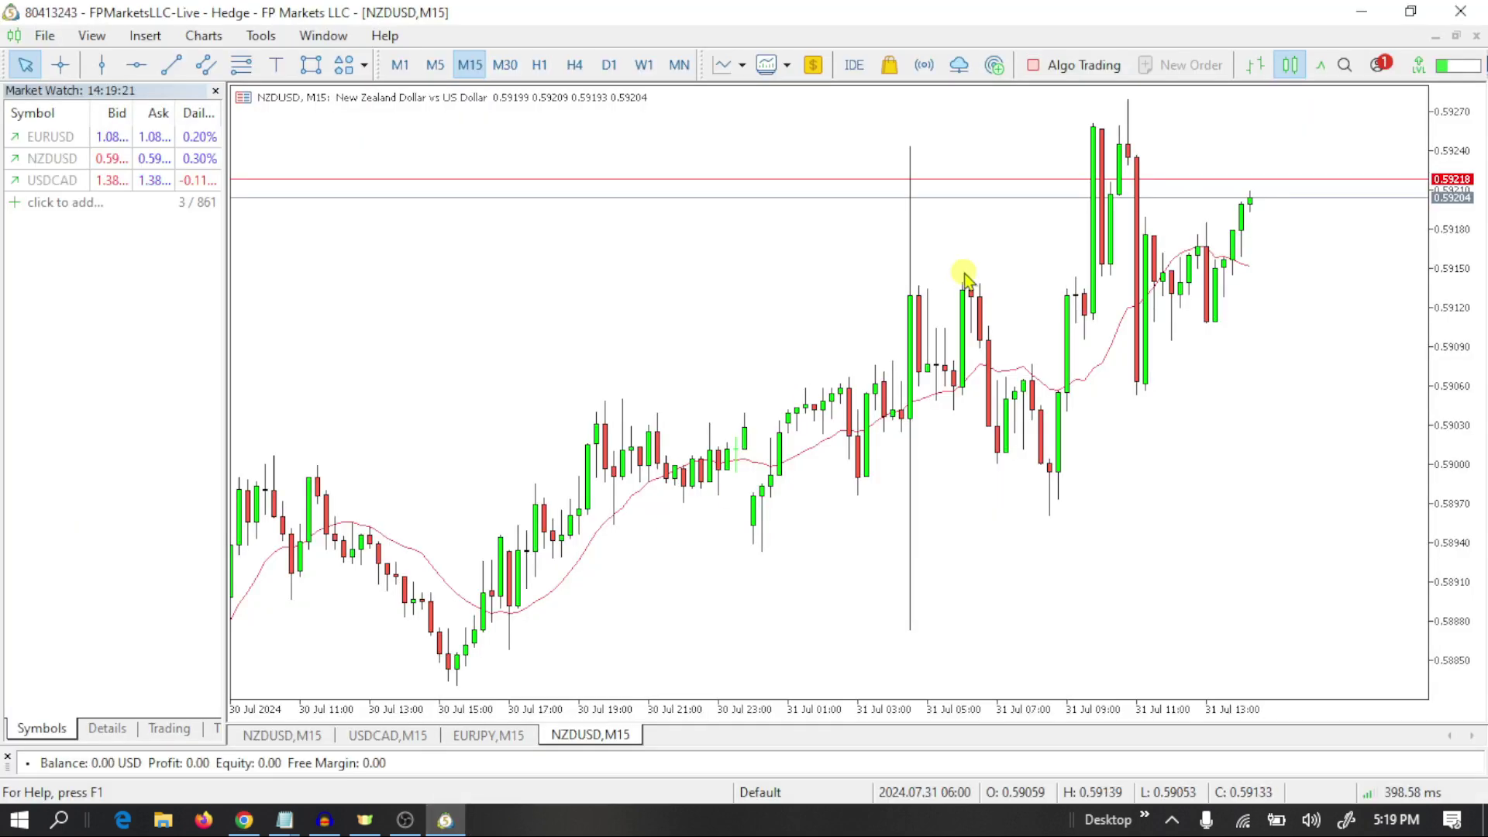
click(44, 37)
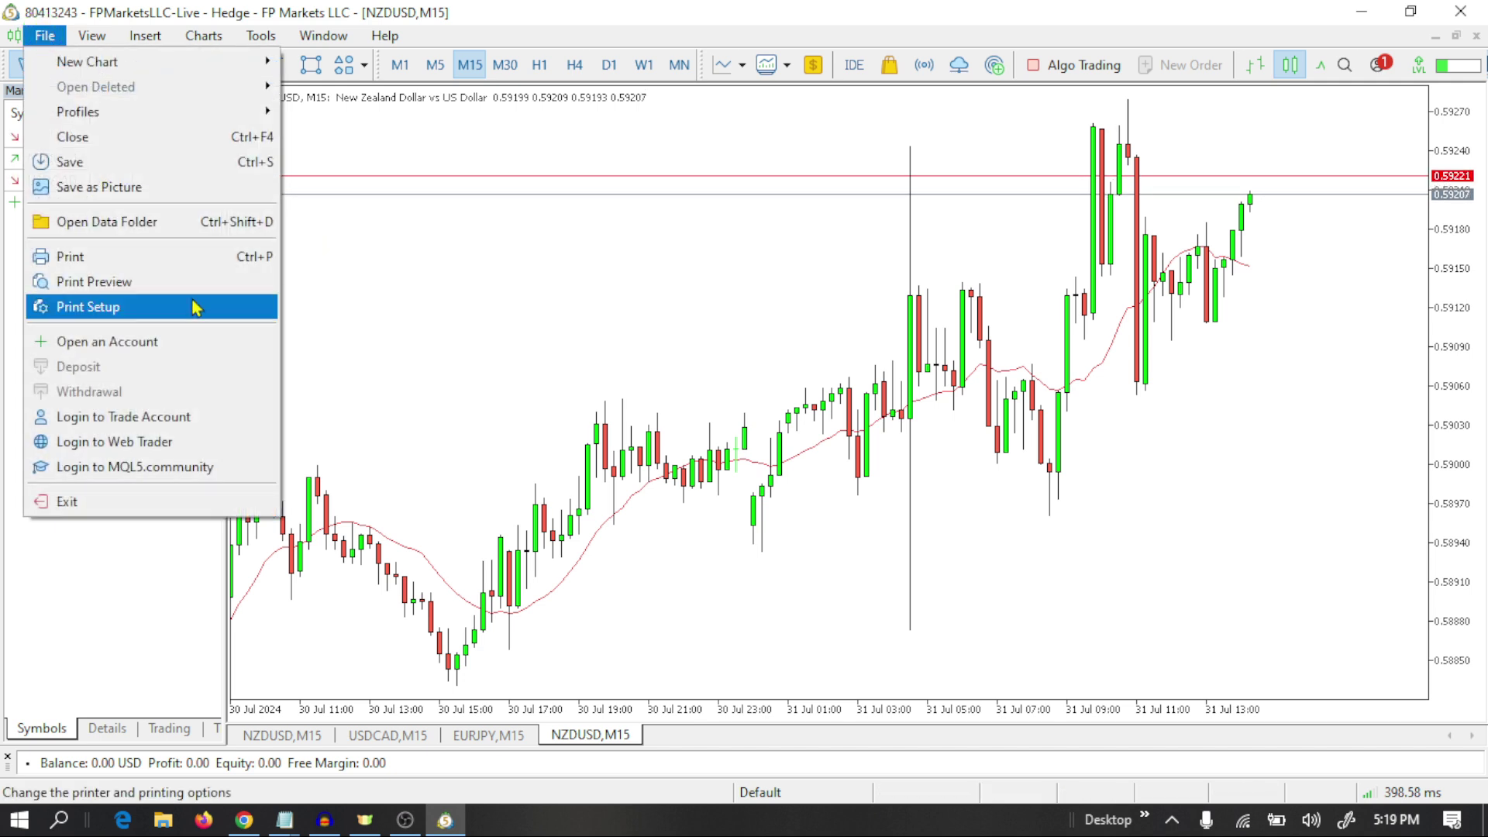
click(126, 348)
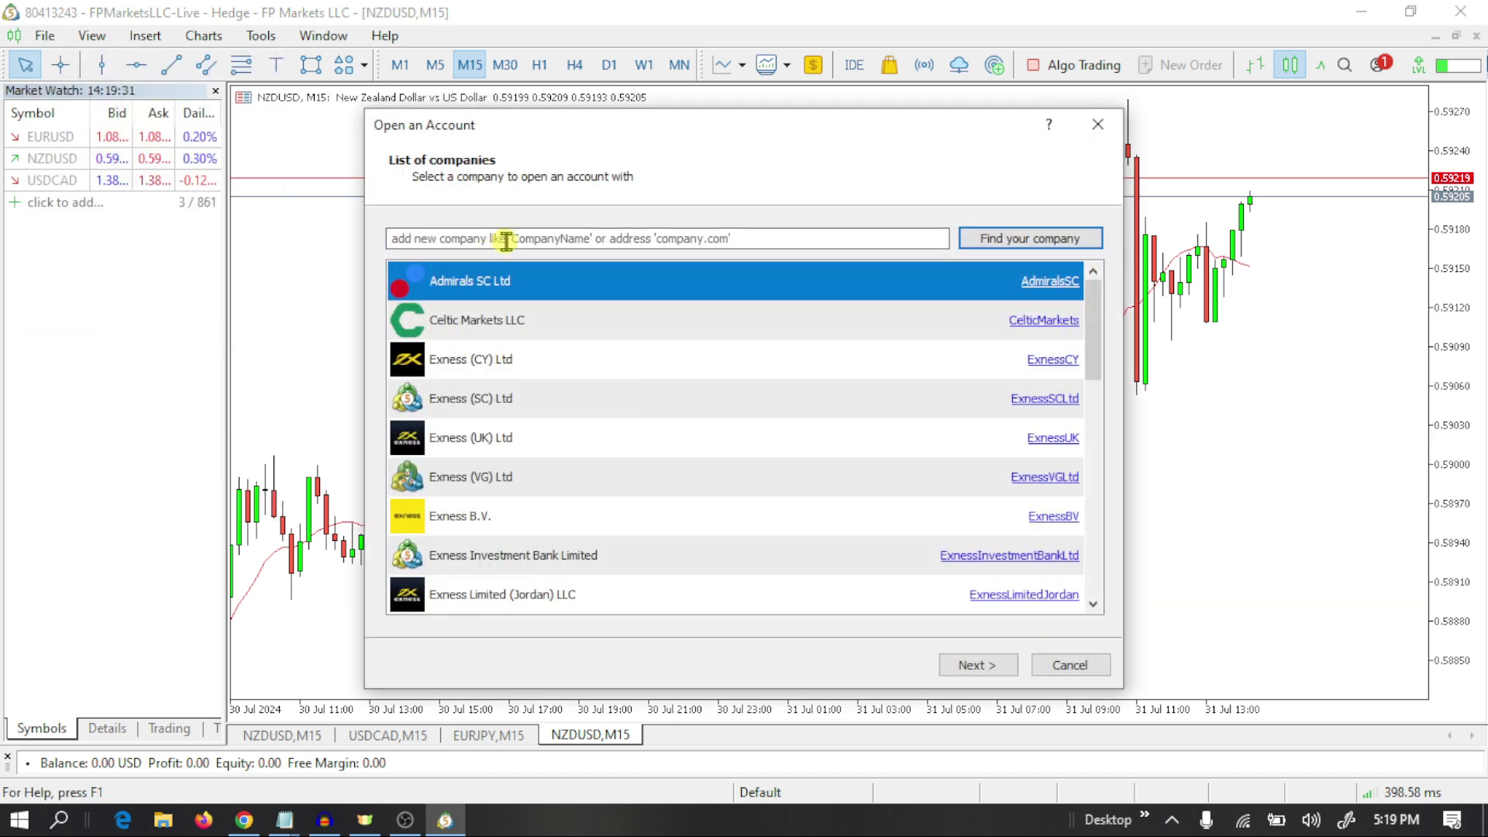
click(509, 238)
text(vantag)
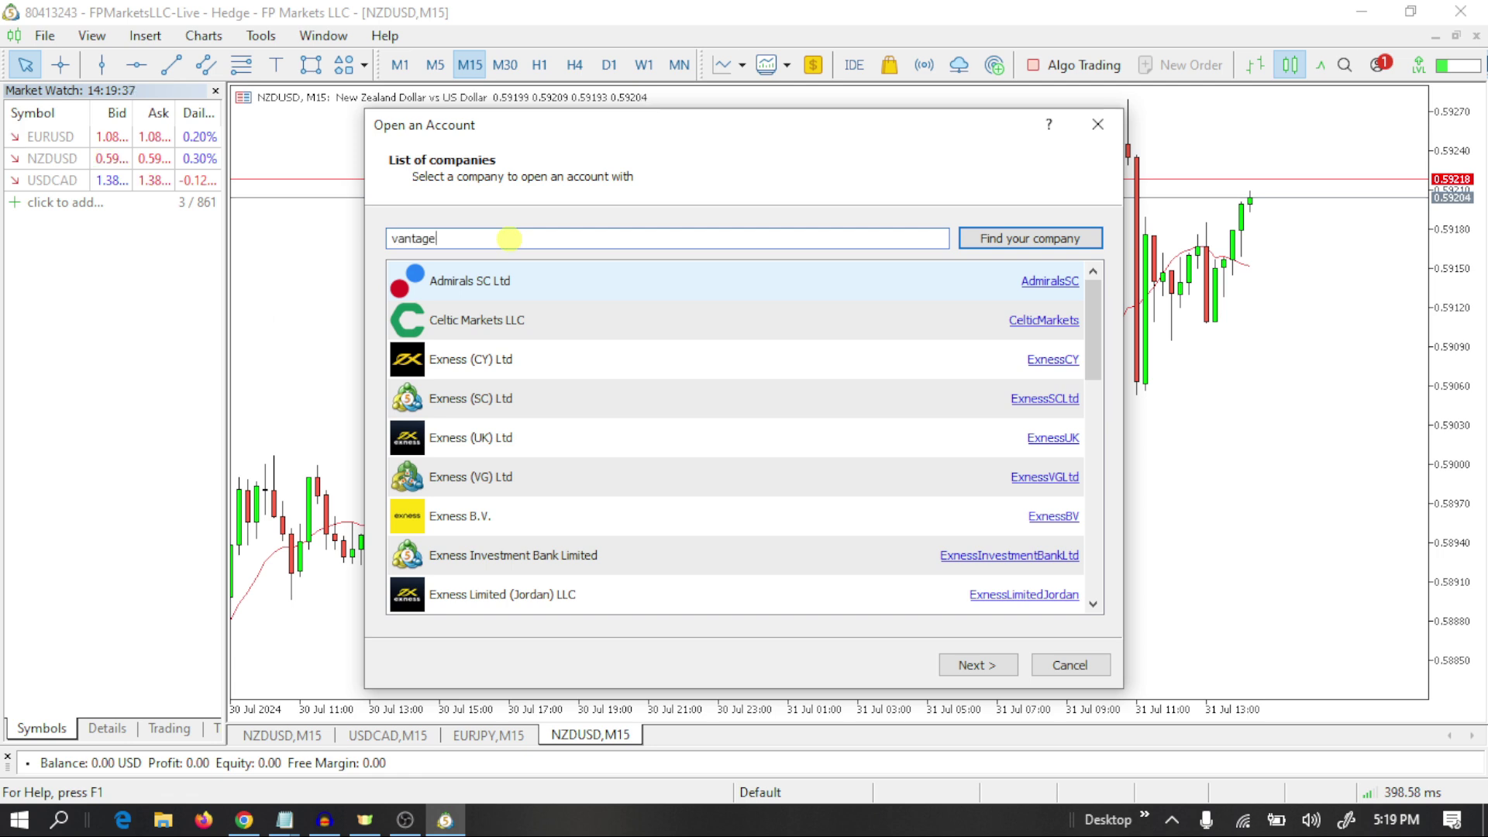
text(e)
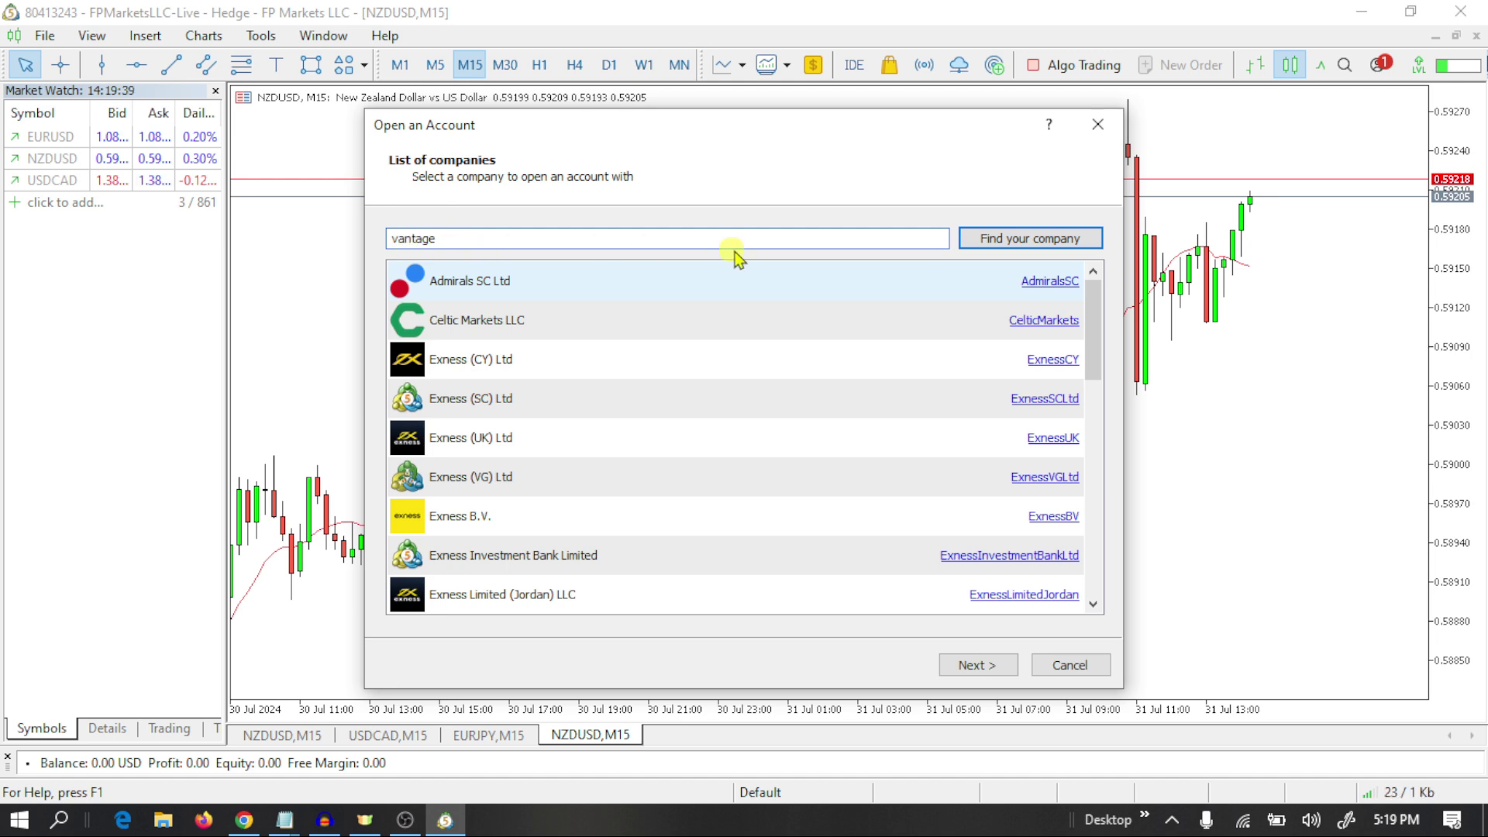
click(1018, 242)
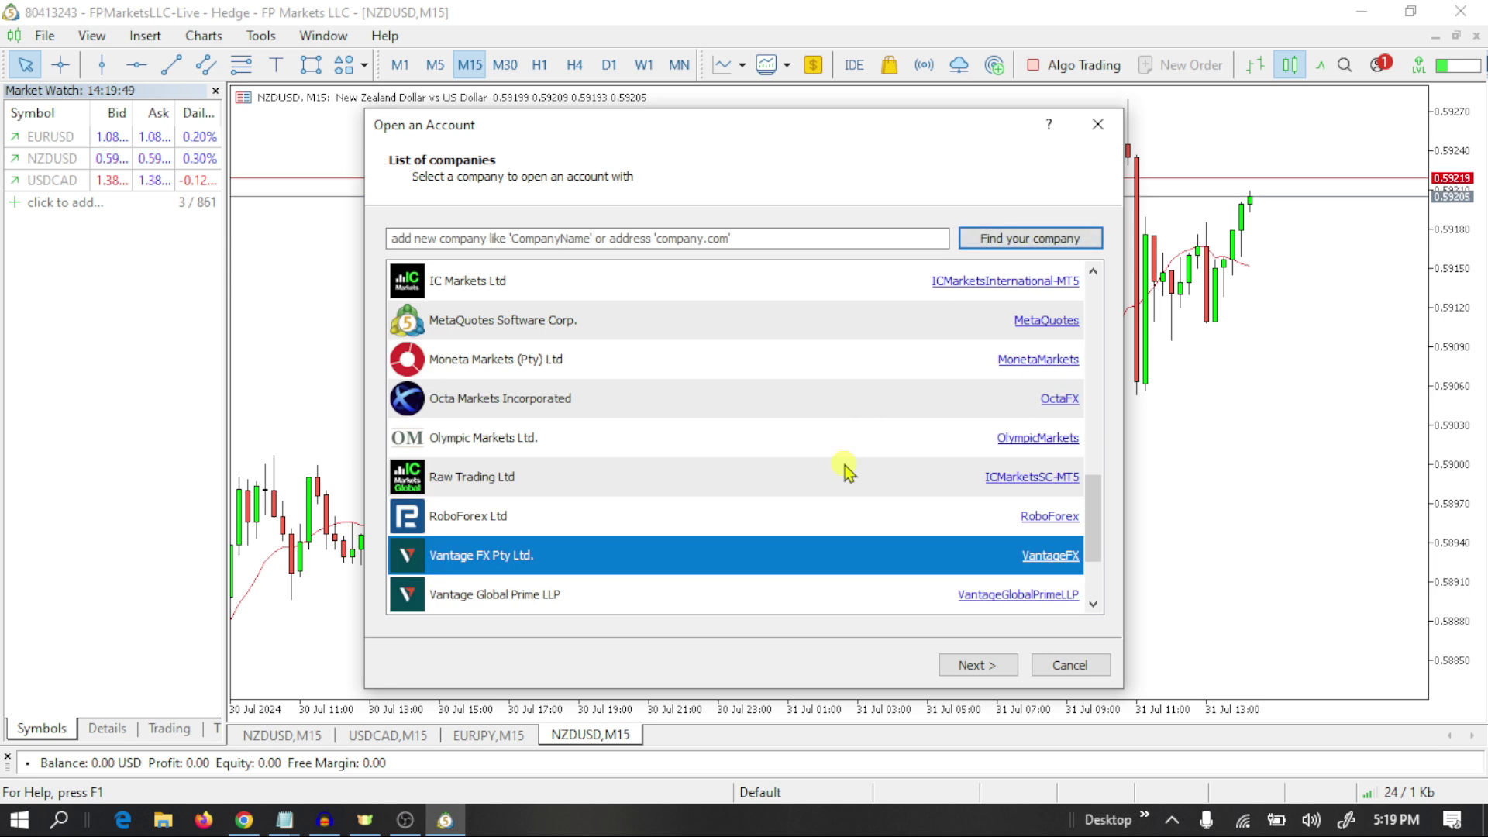
scroll(848, 469, down, 1)
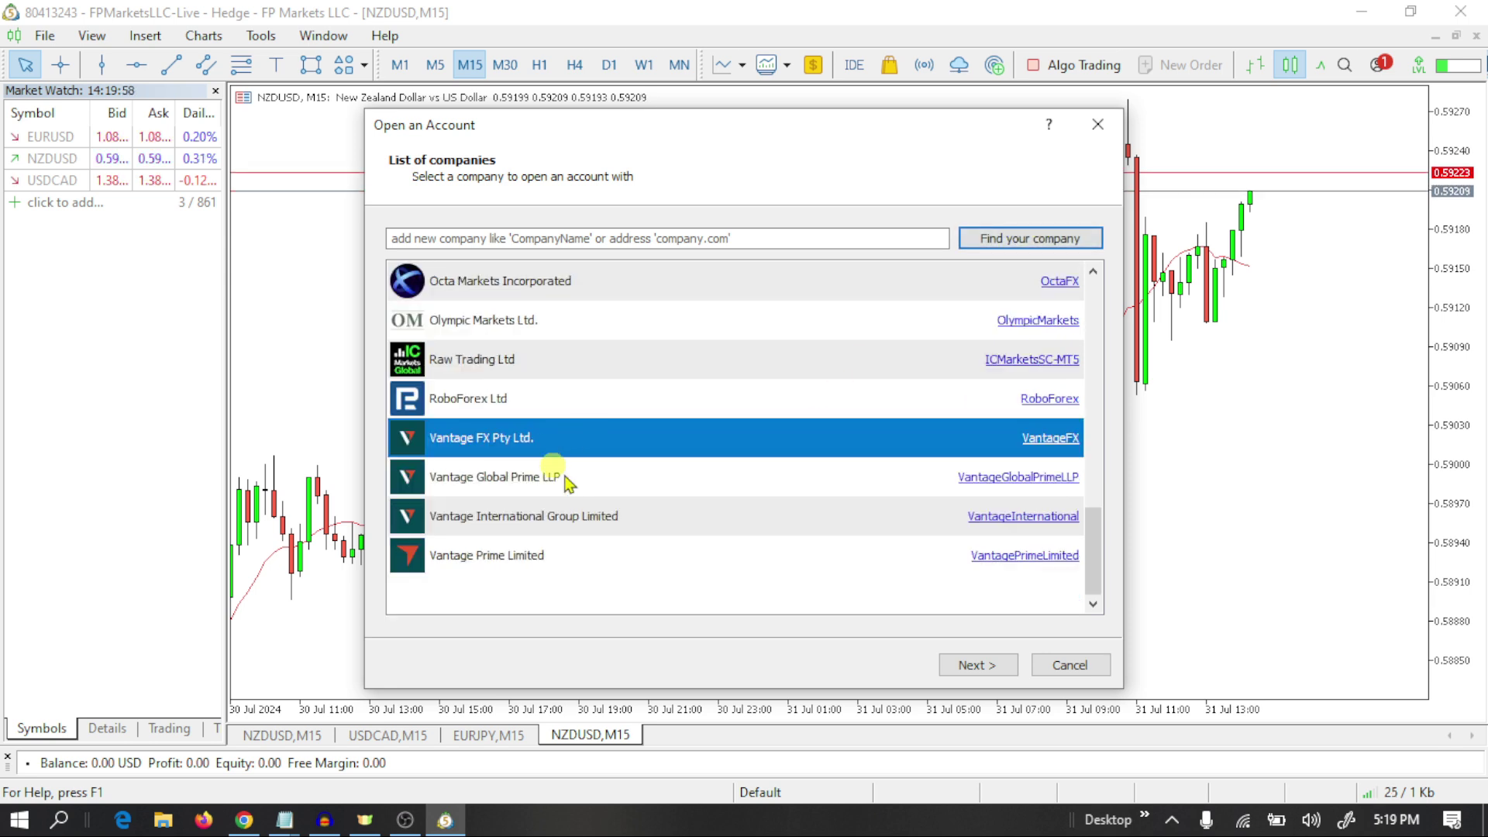
- Check the demo server in the portal, then select Vantage International Group Limited and continue
click(244, 820)
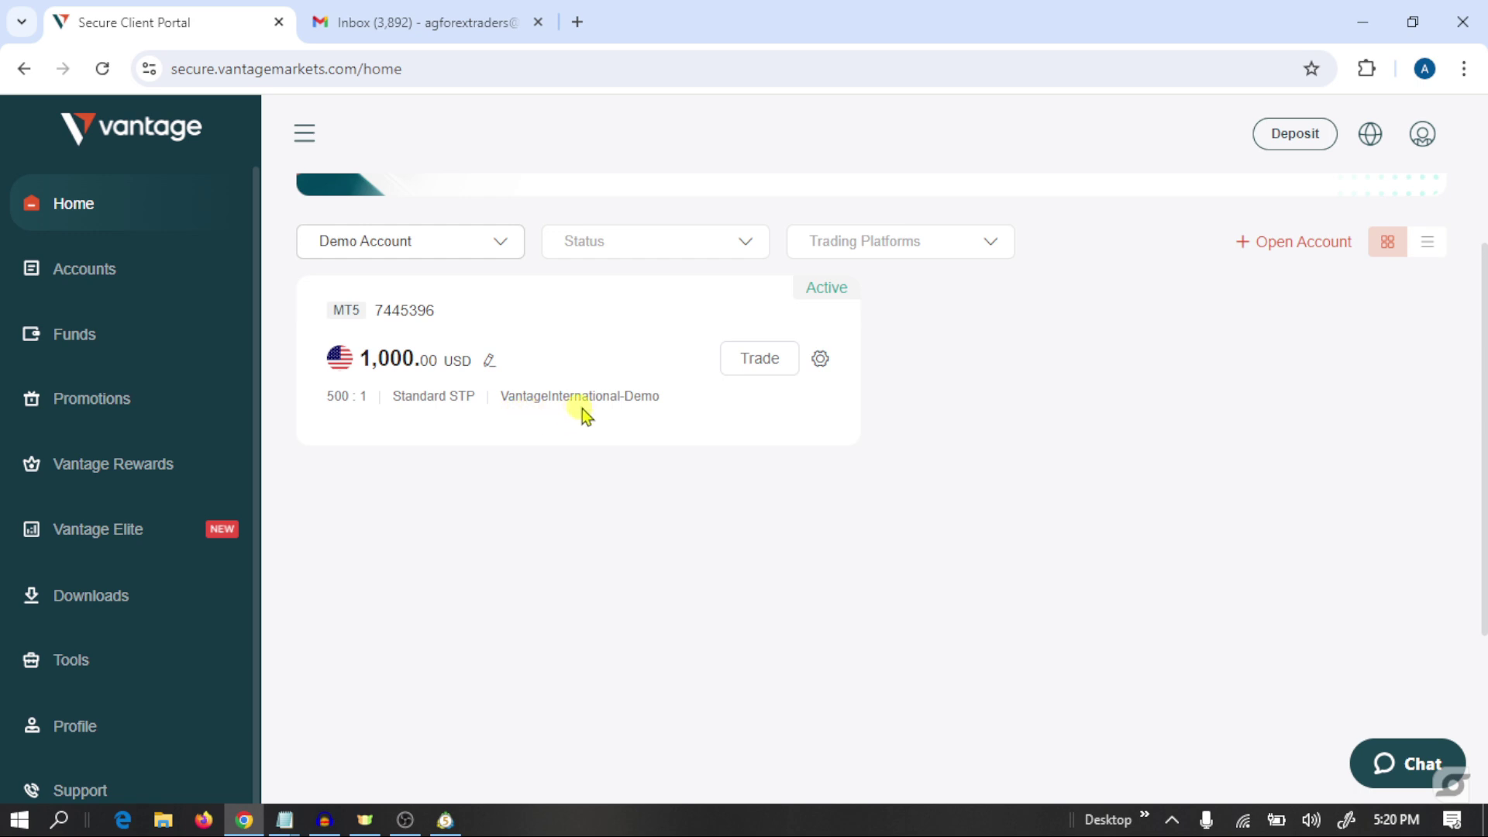
click(444, 819)
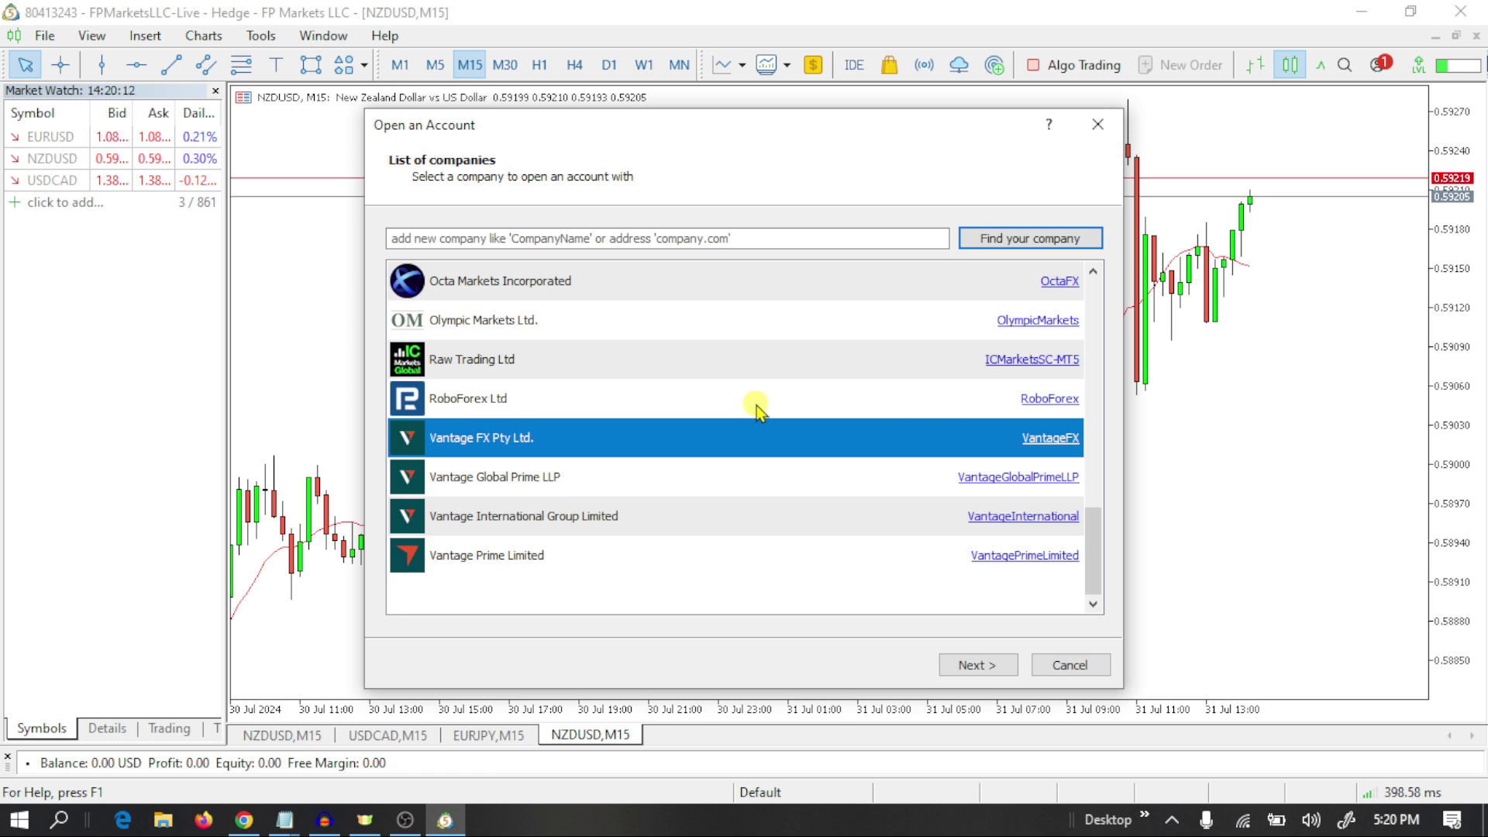
click(584, 522)
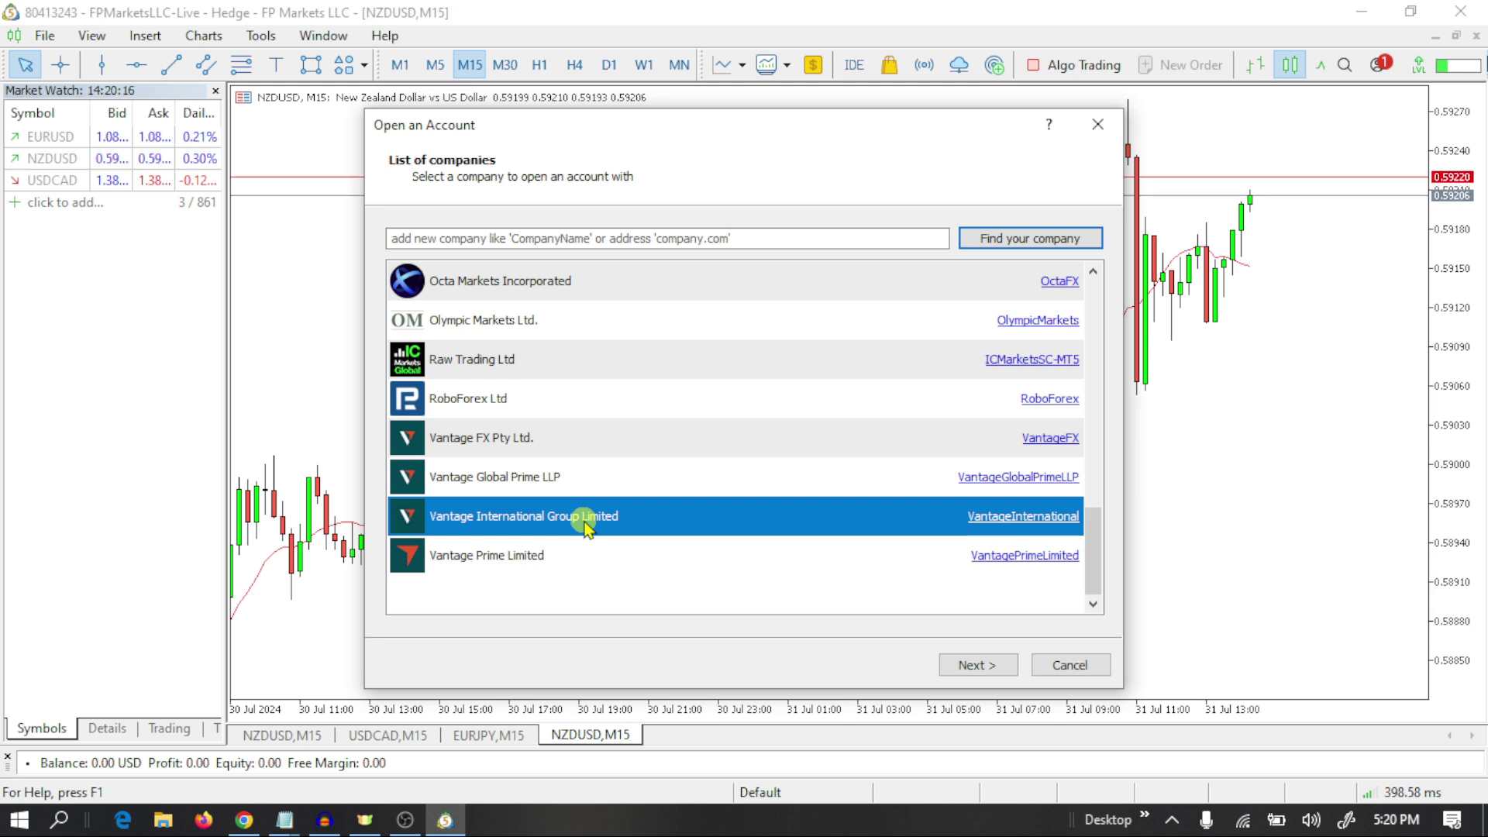
click(974, 671)
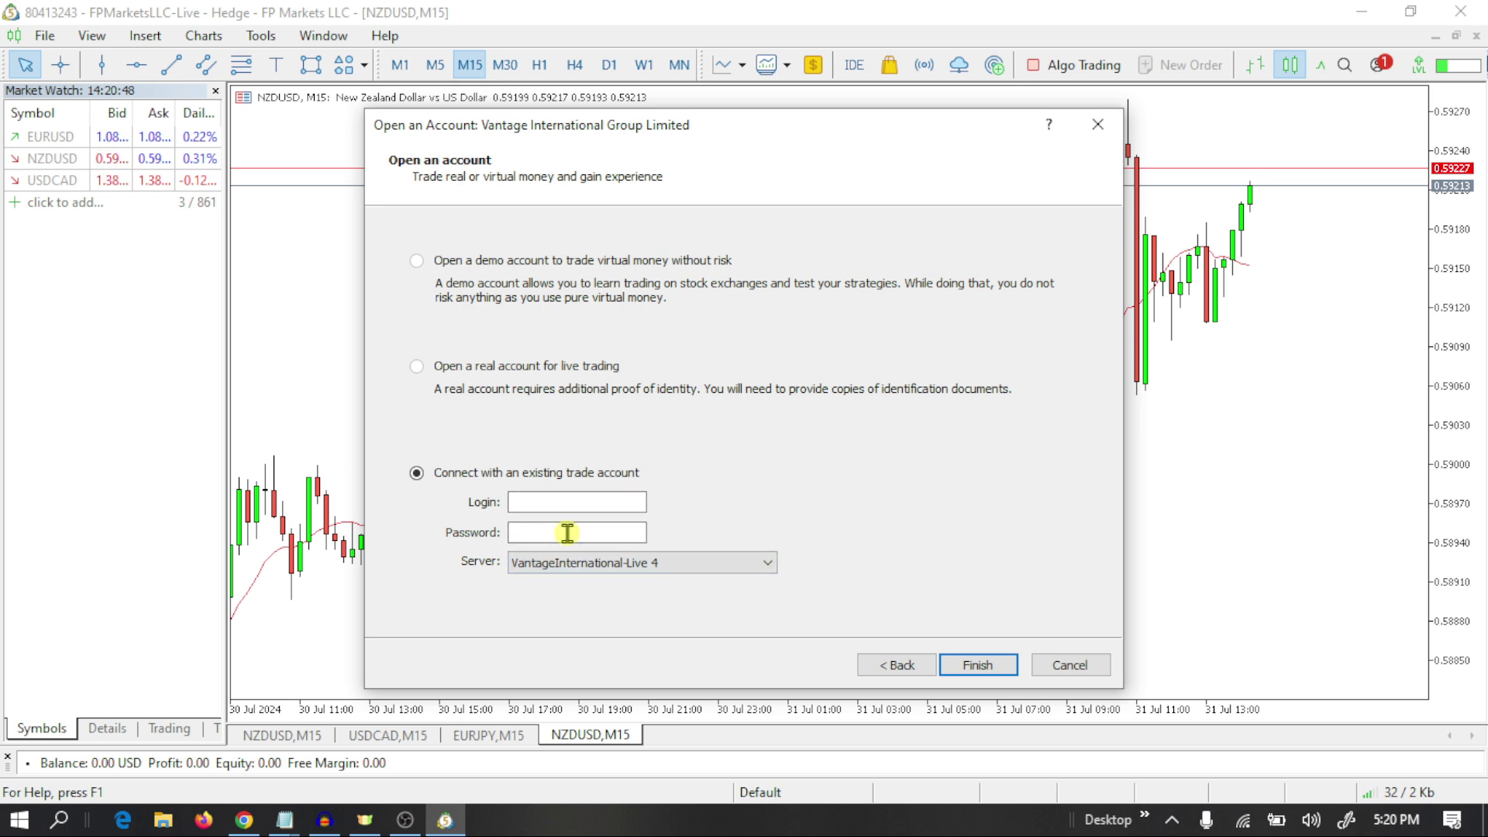
click(242, 822)
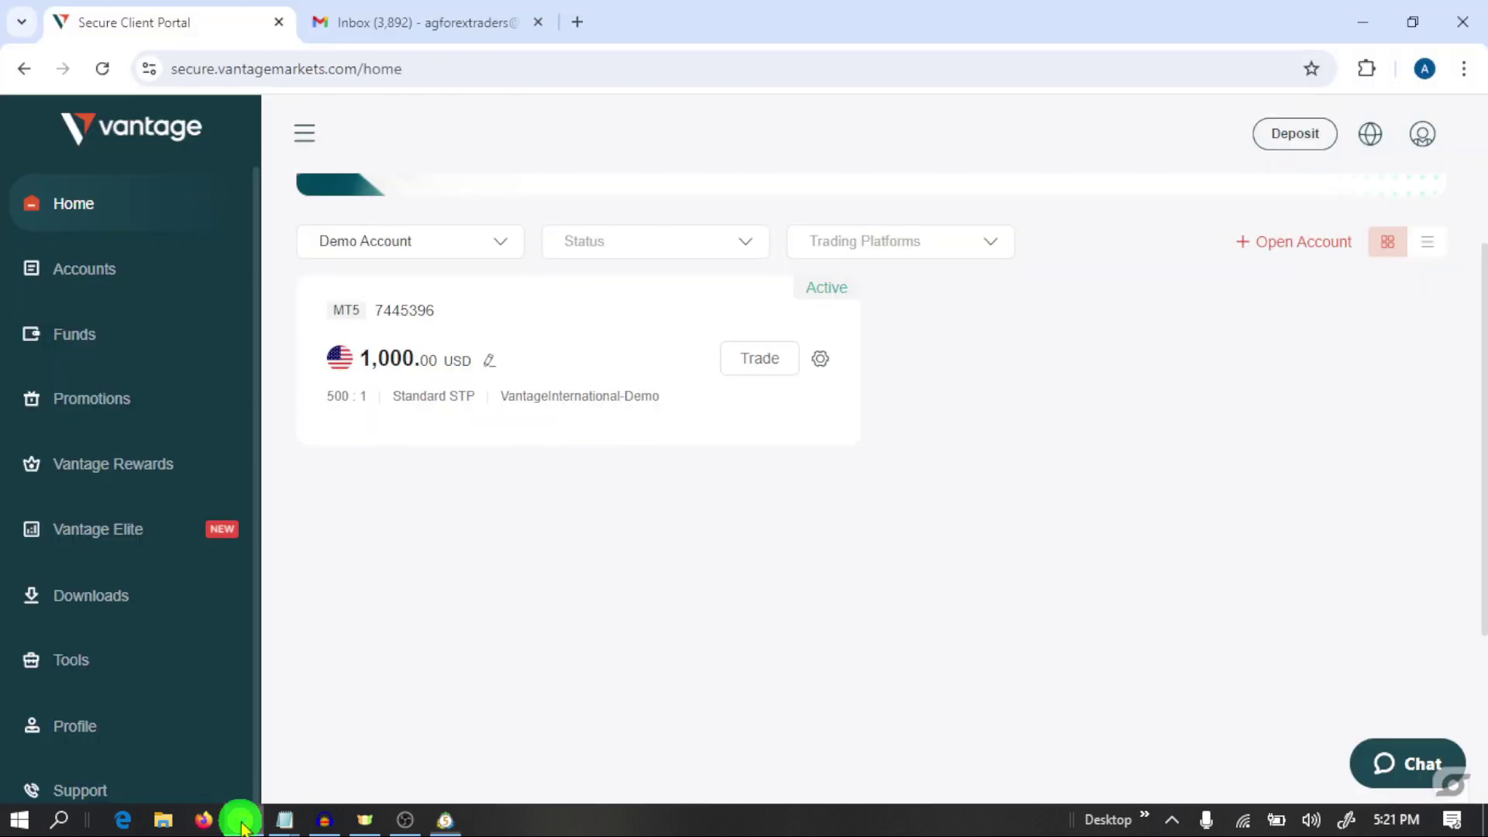
- Read the MT5 login details in Gmail's New MT5 Demo Account email, then return to MetaTrader
click(450, 12)
mouse_move(670, 299)
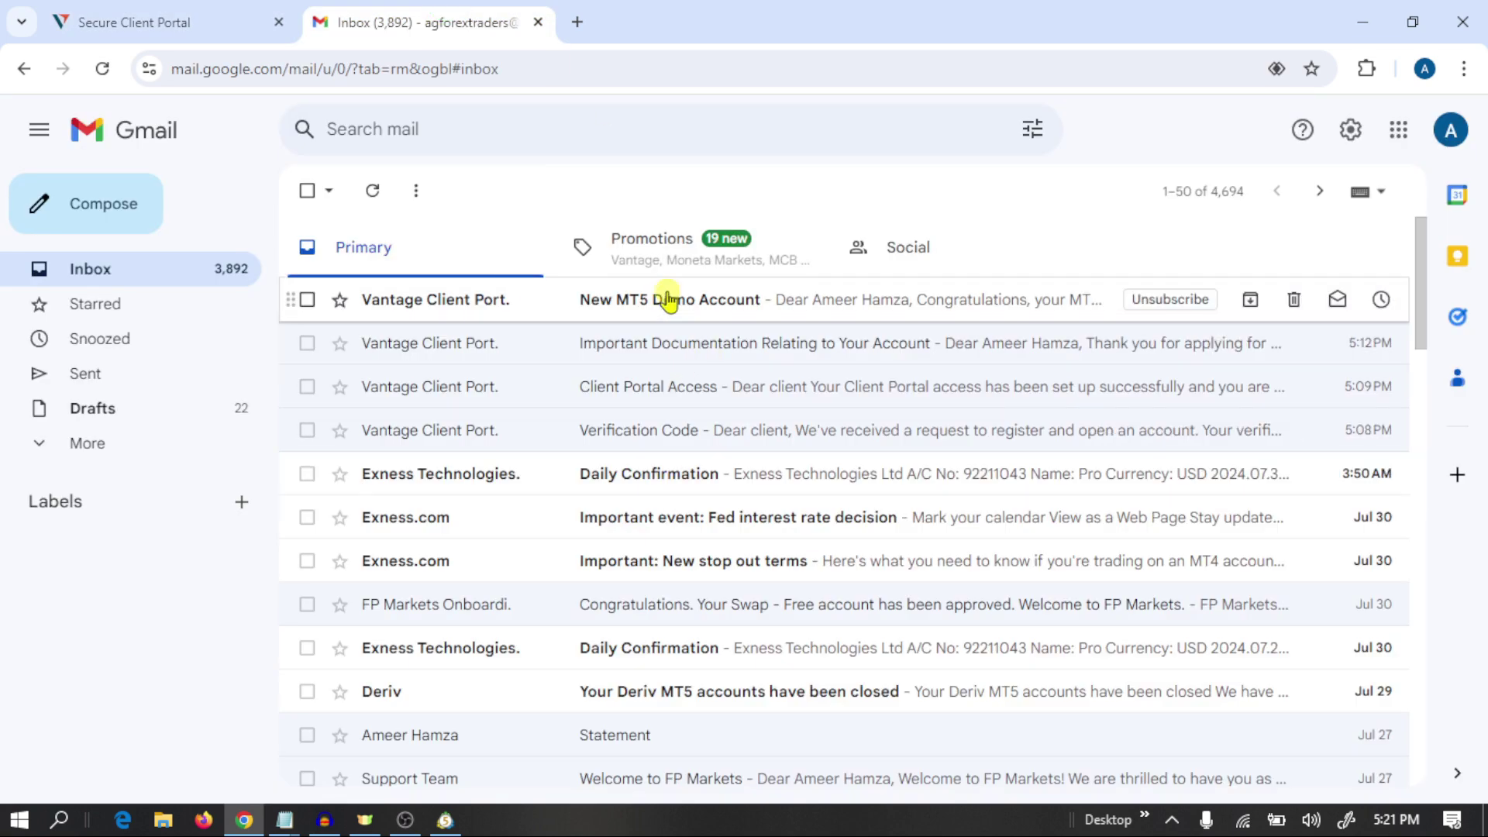
click(672, 313)
scroll(865, 547, down, 3)
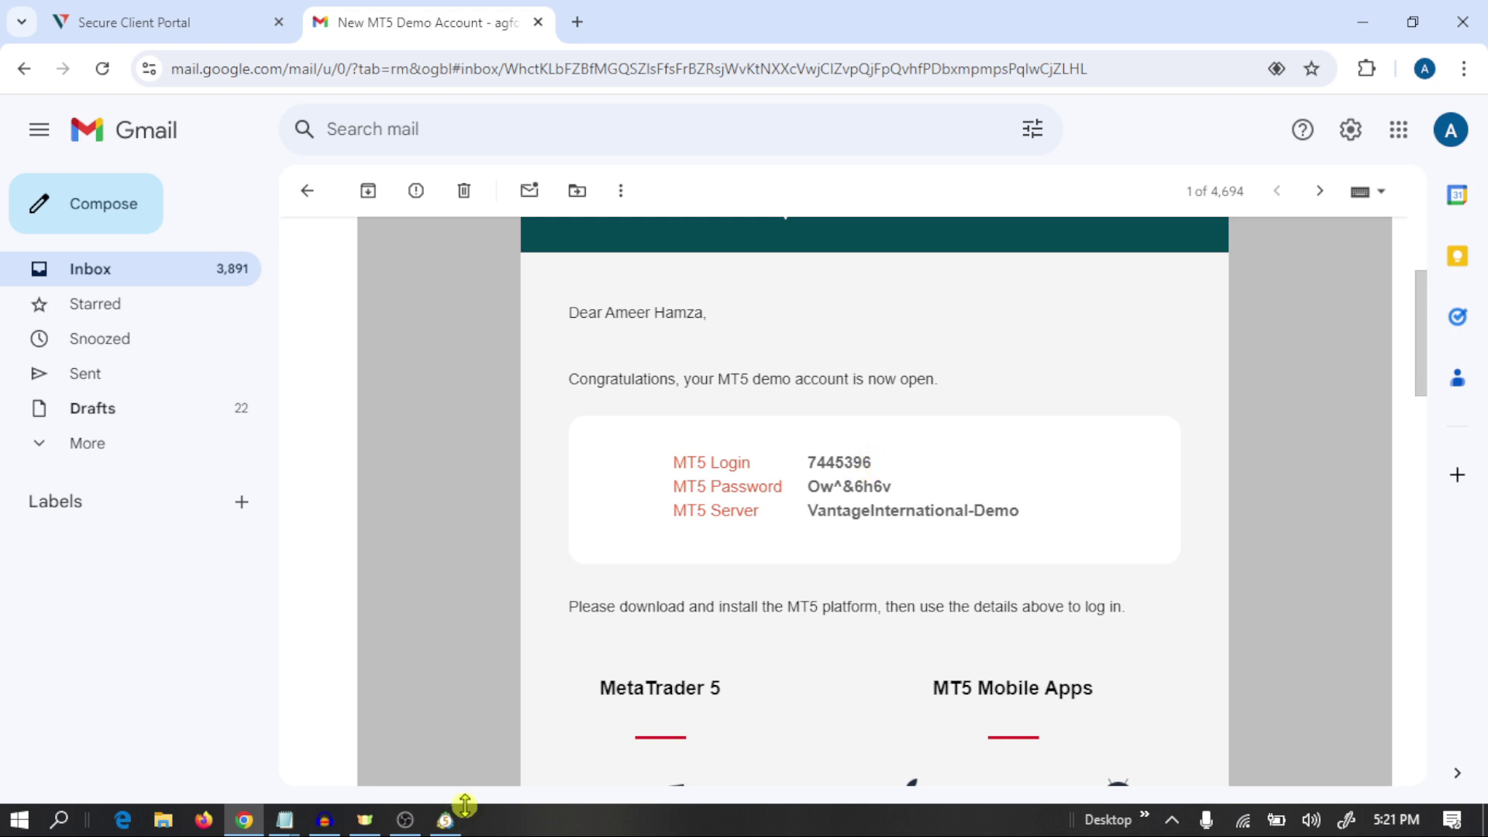
click(445, 820)
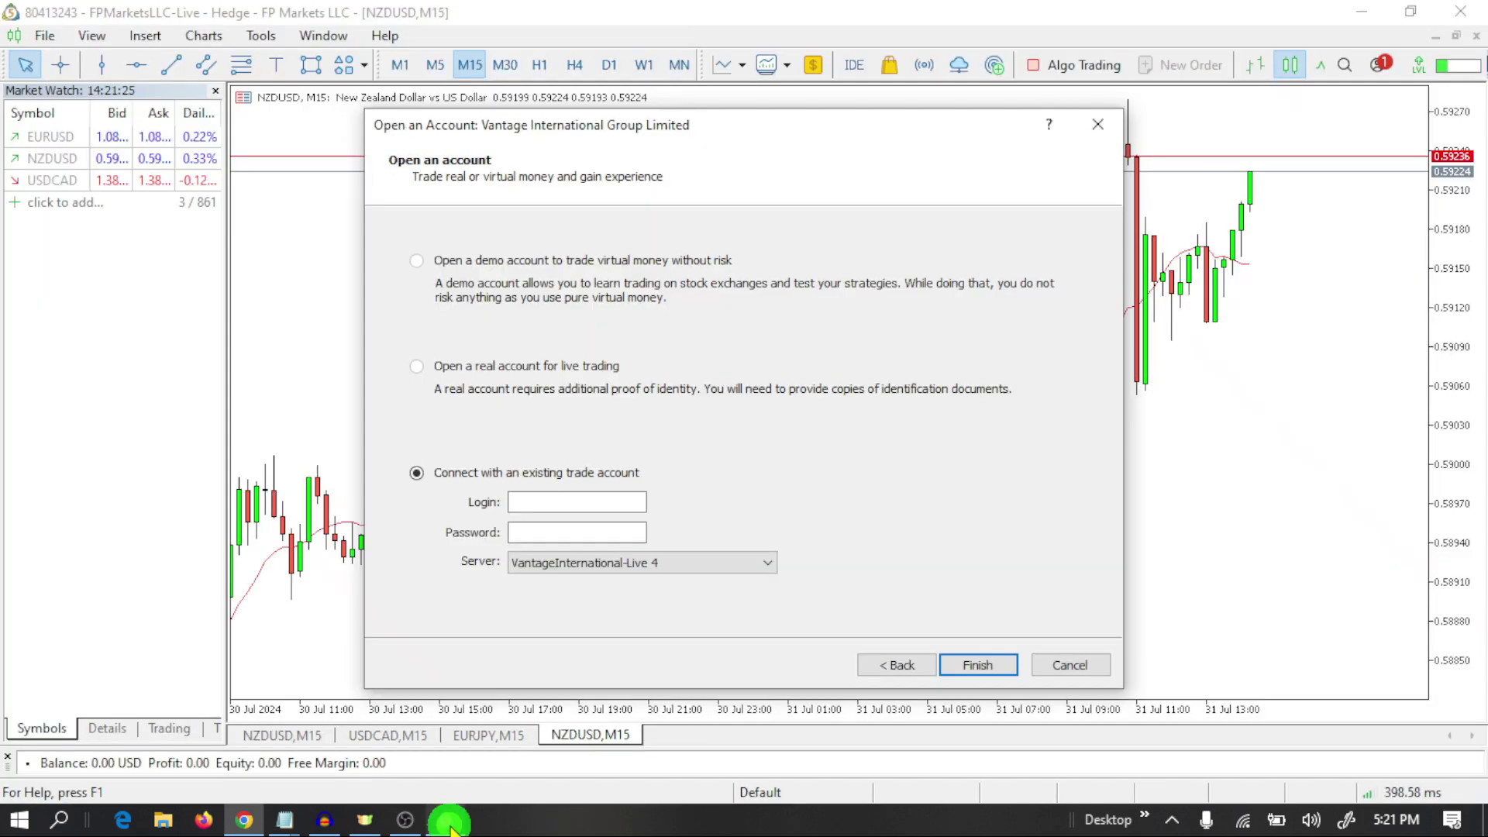
- Enter the demo login number in MetaTrader and copy the password from the Gmail email
click(550, 506)
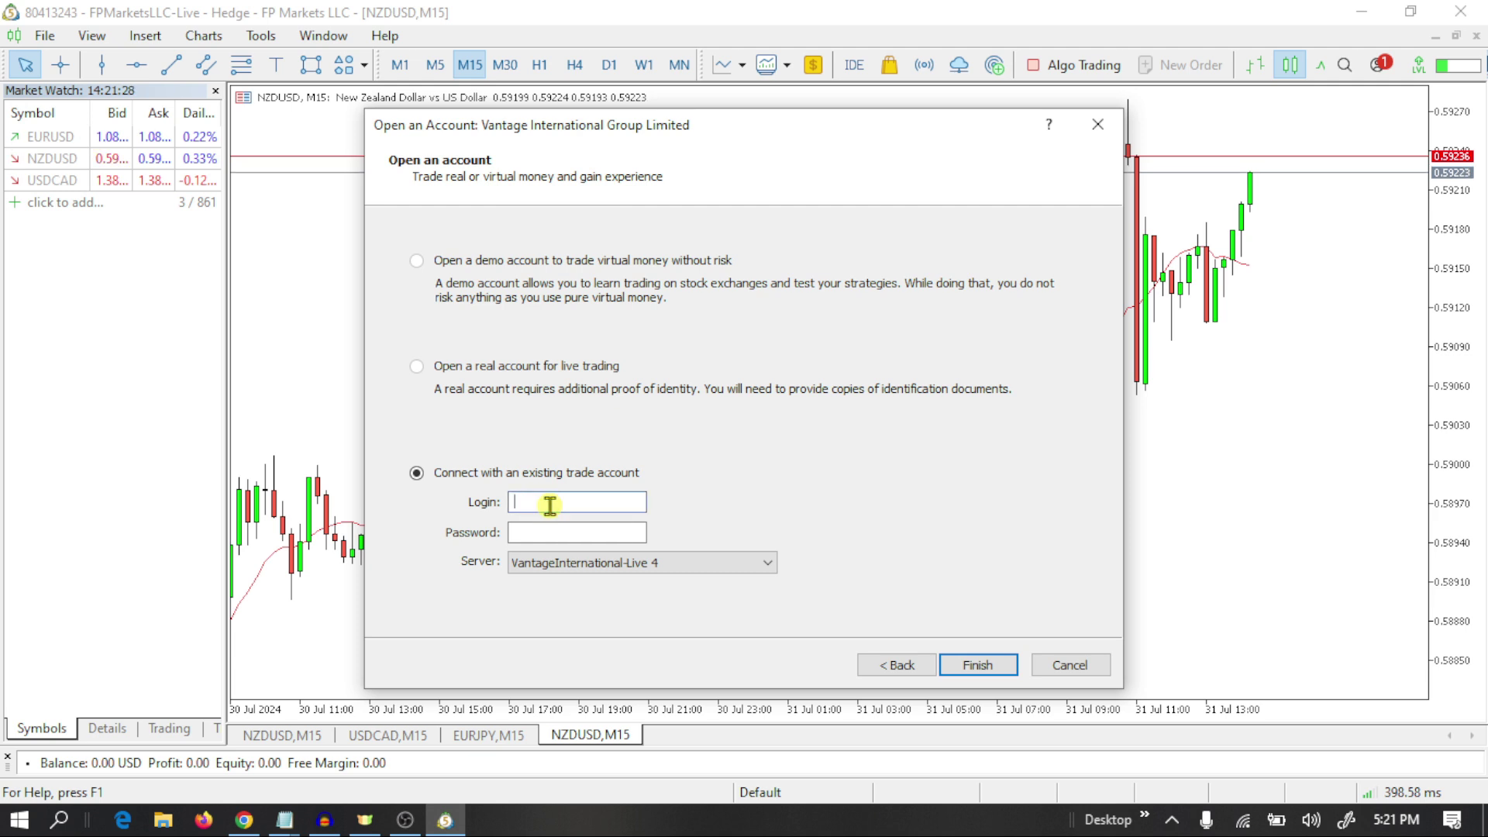
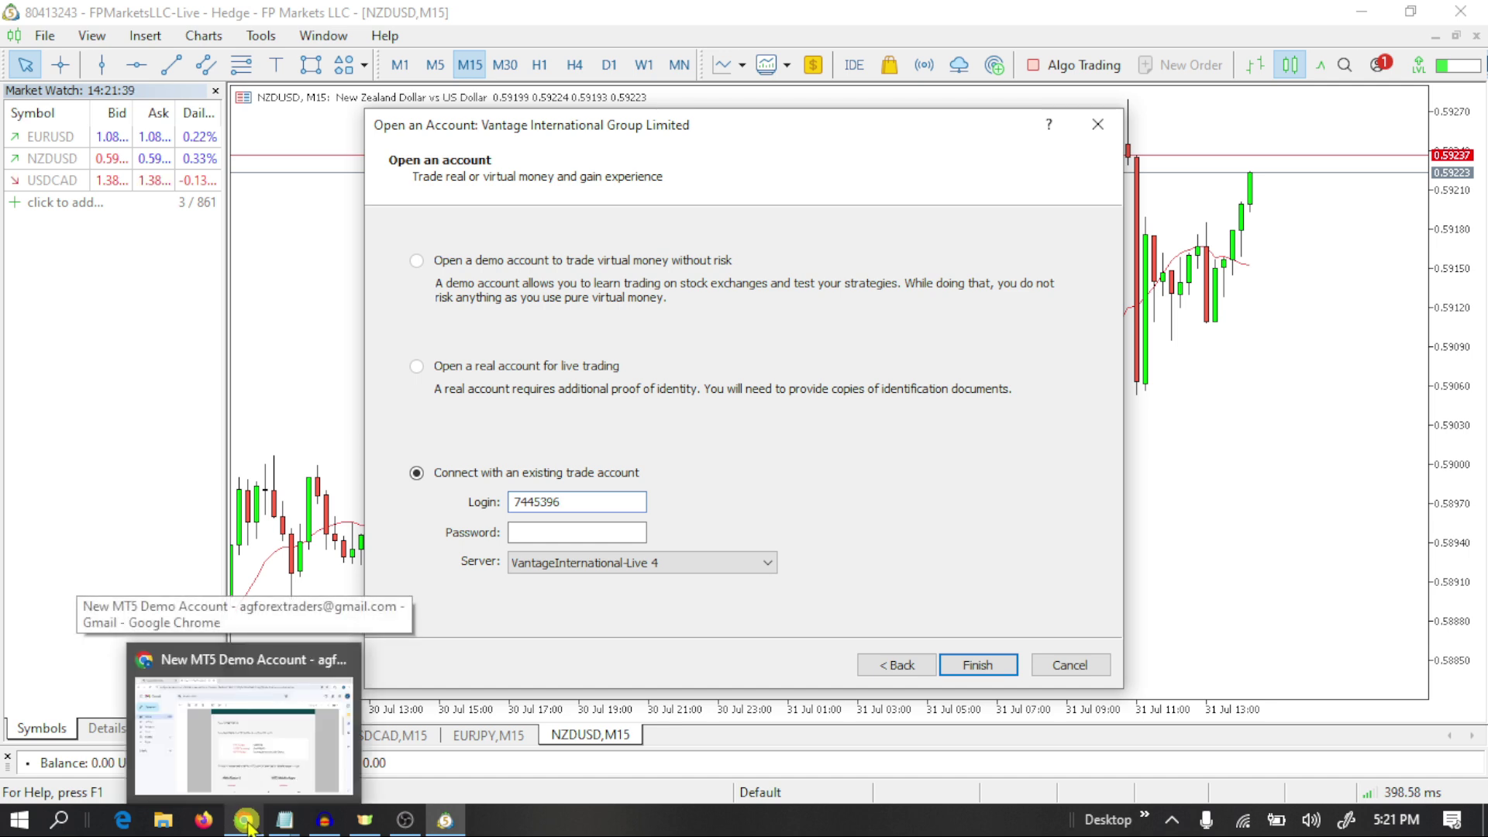
click(248, 827)
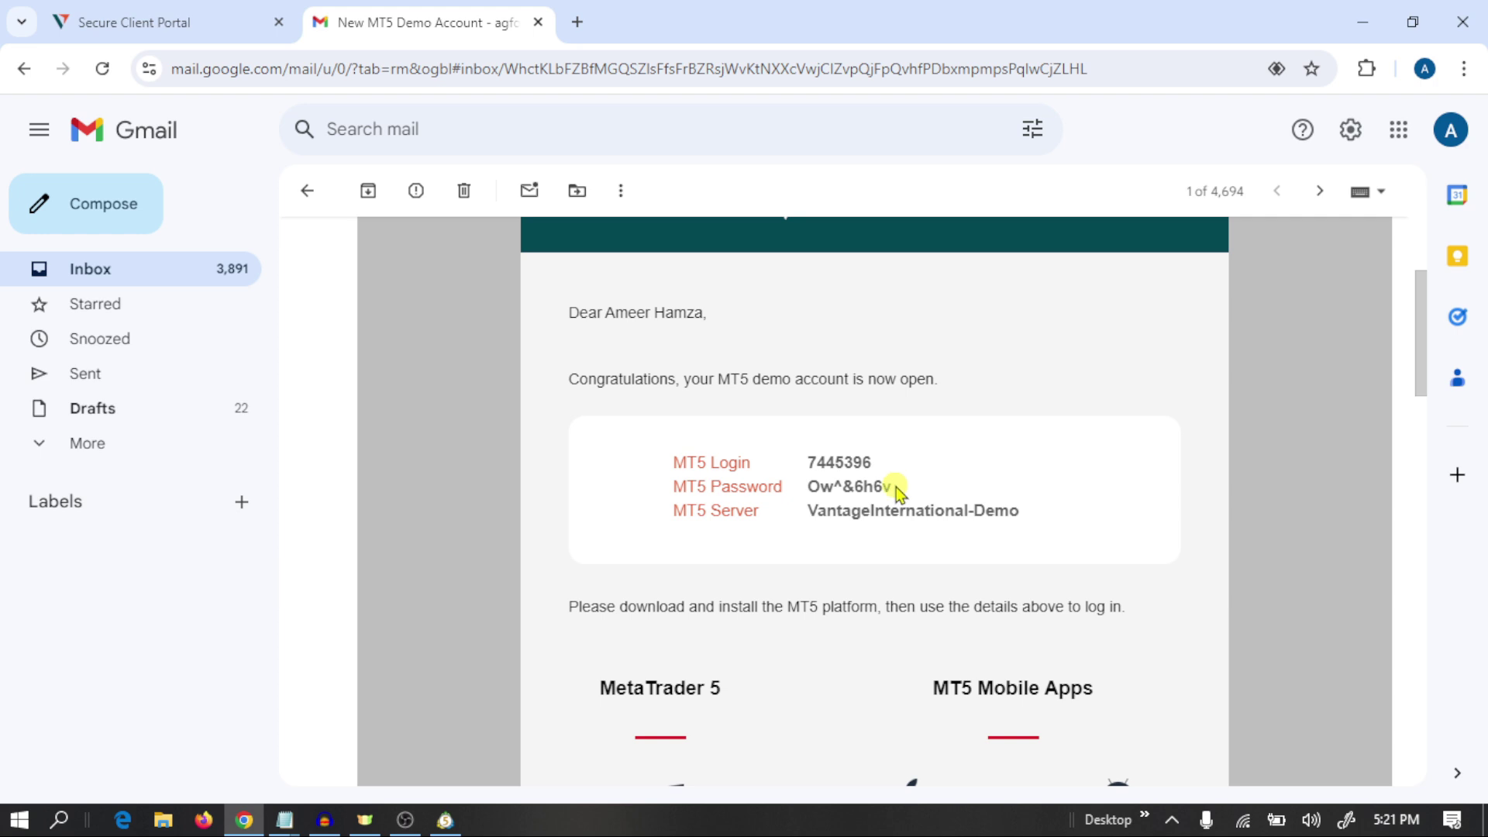
drag(893, 486, 821, 490)
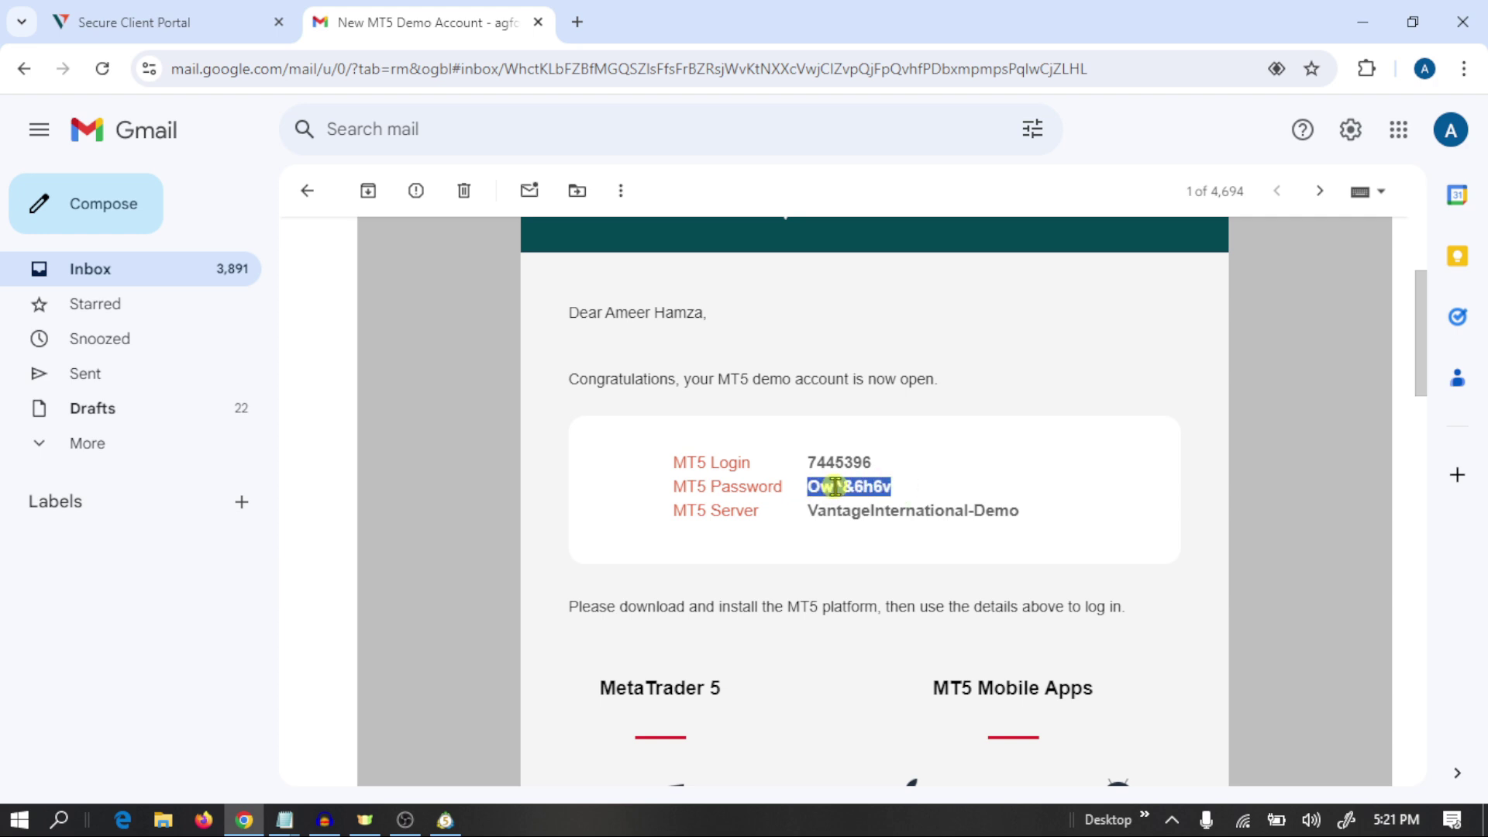
right_click(834, 486)
click(872, 510)
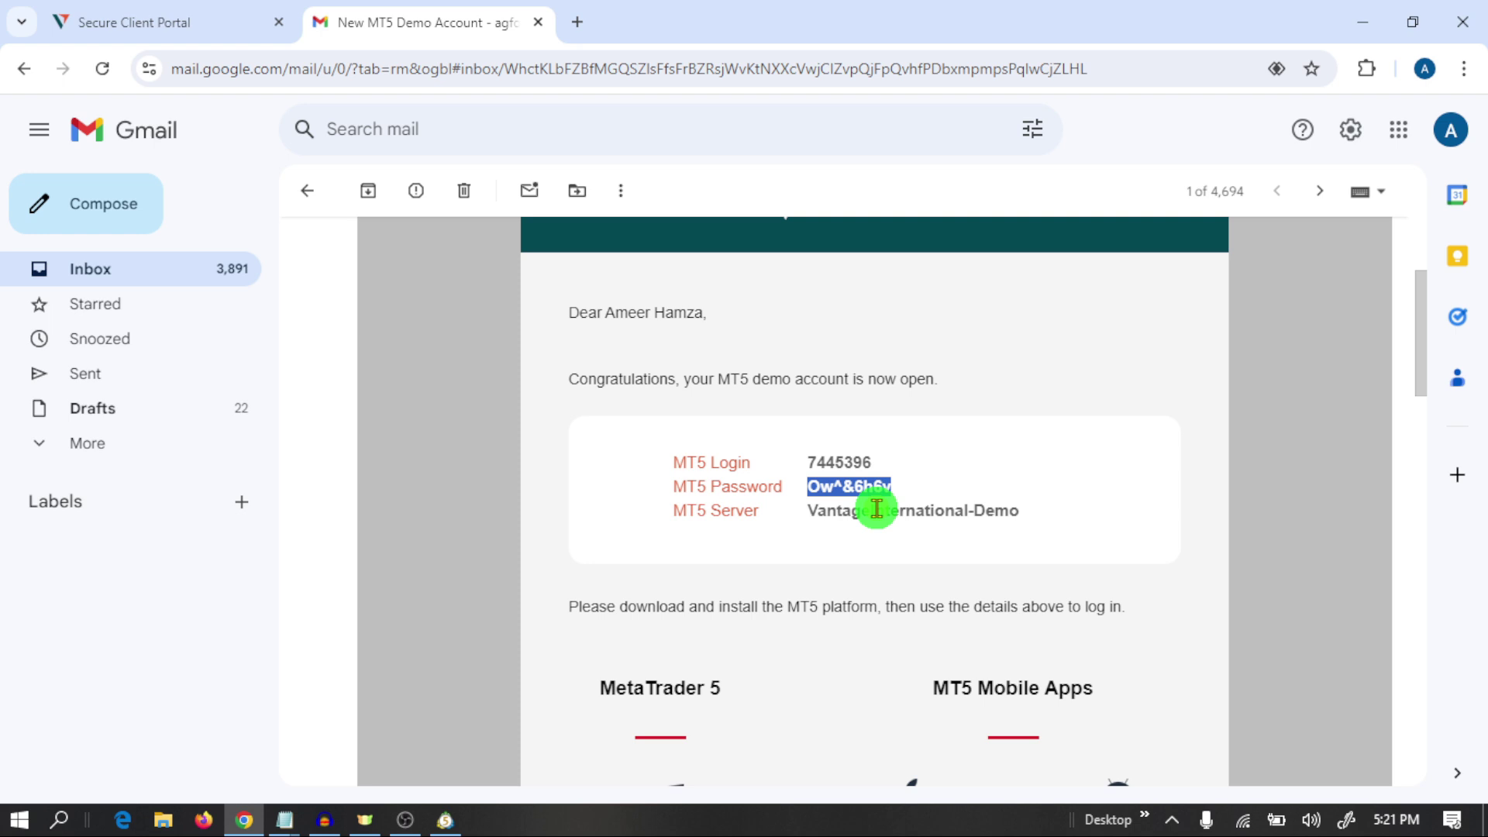
- Paste the copied password into the Password field, then check the server name in the email
click(444, 820)
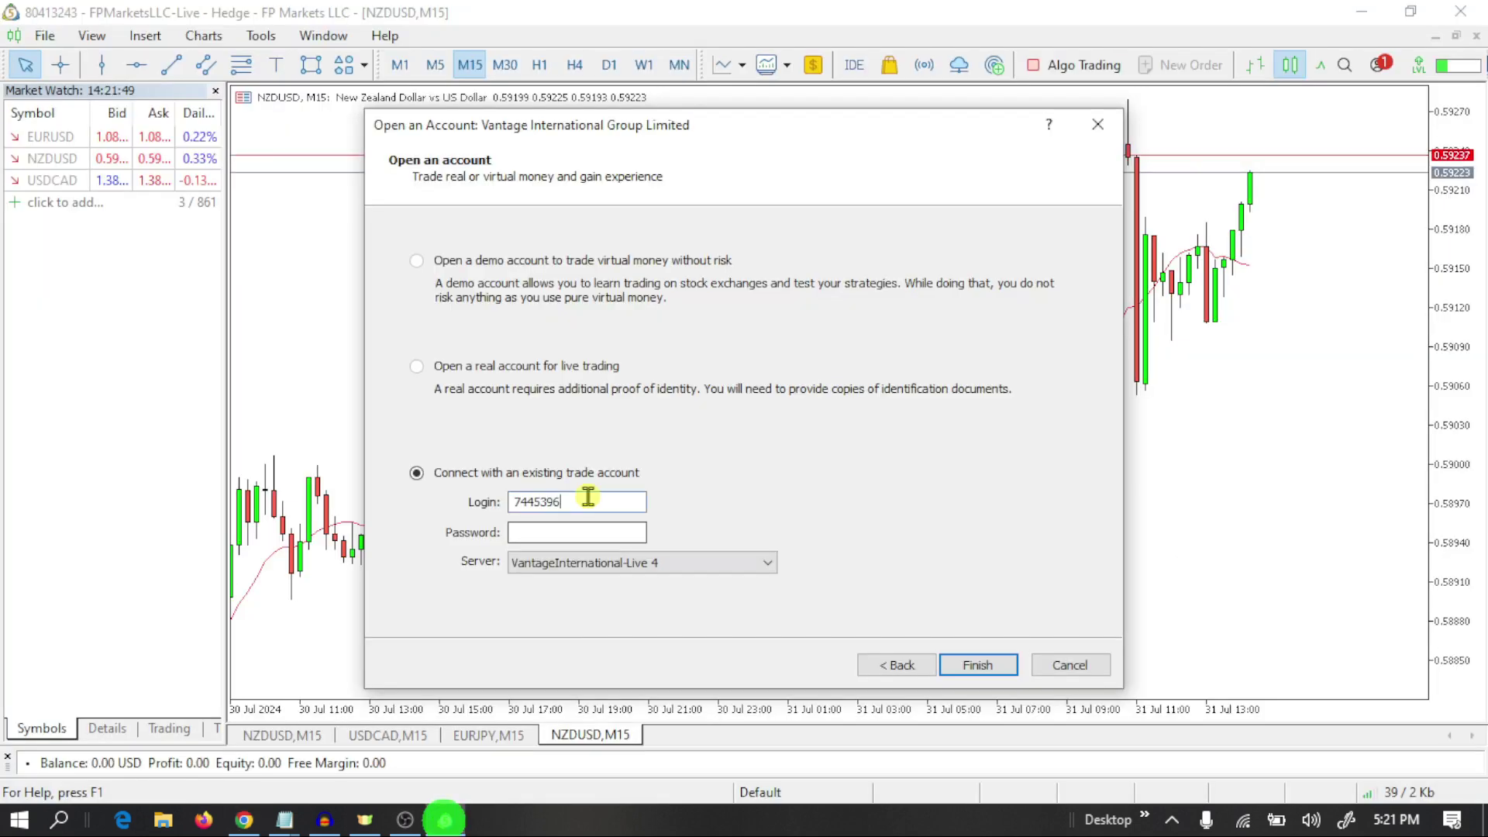
click(559, 530)
right_click(558, 530)
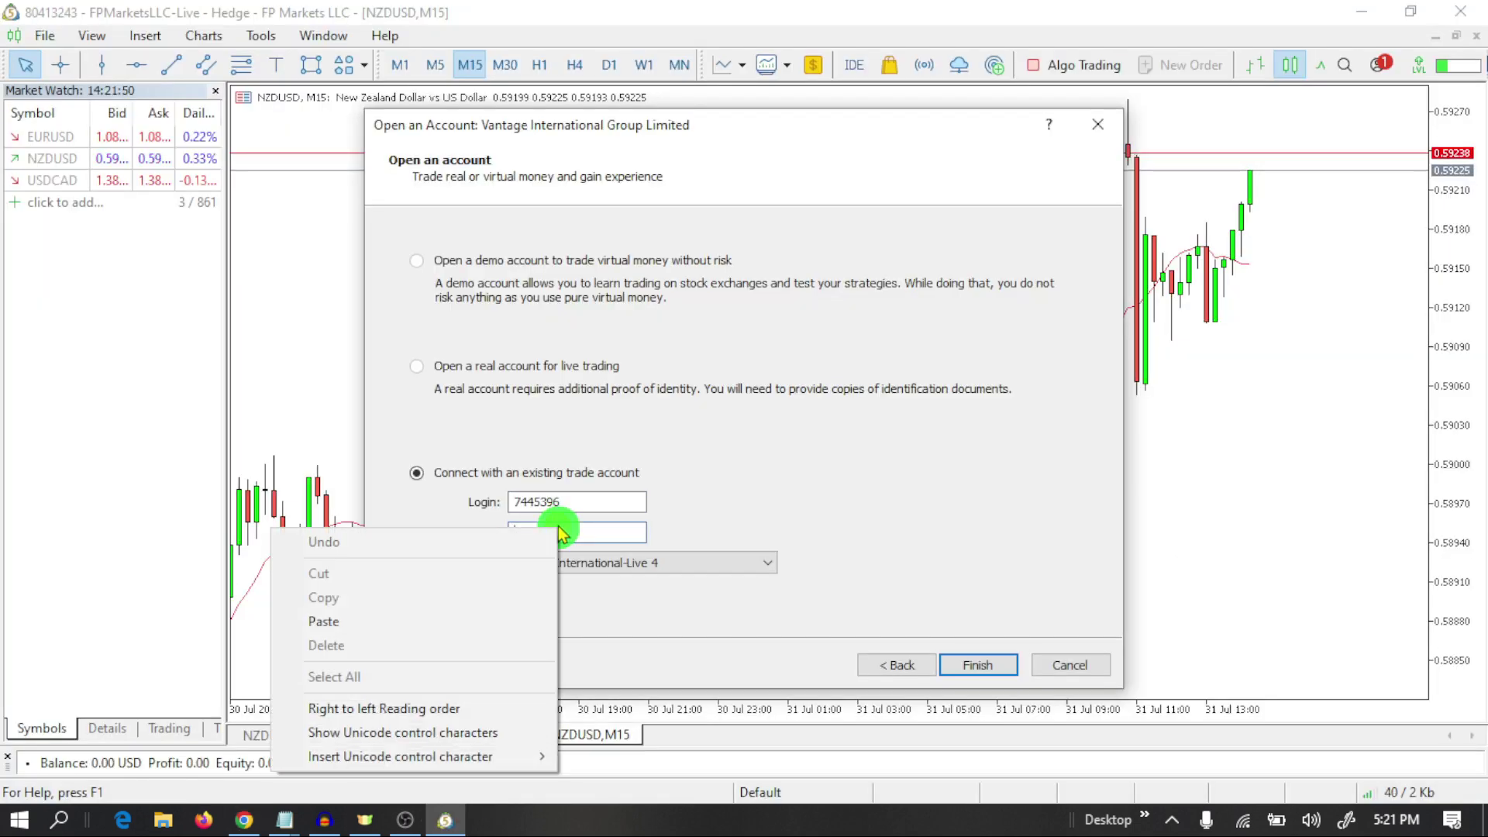
click(426, 621)
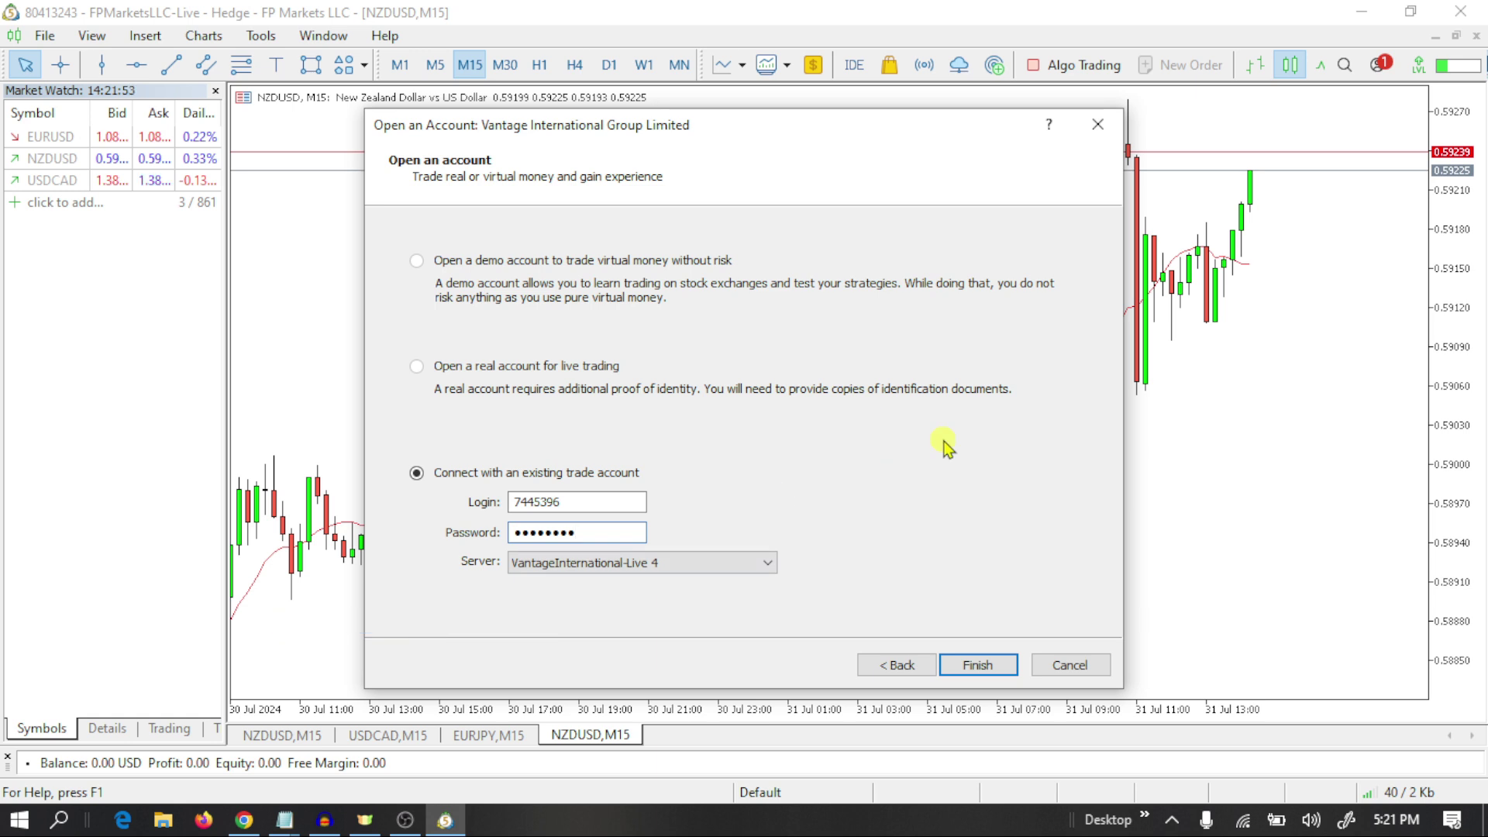
click(729, 562)
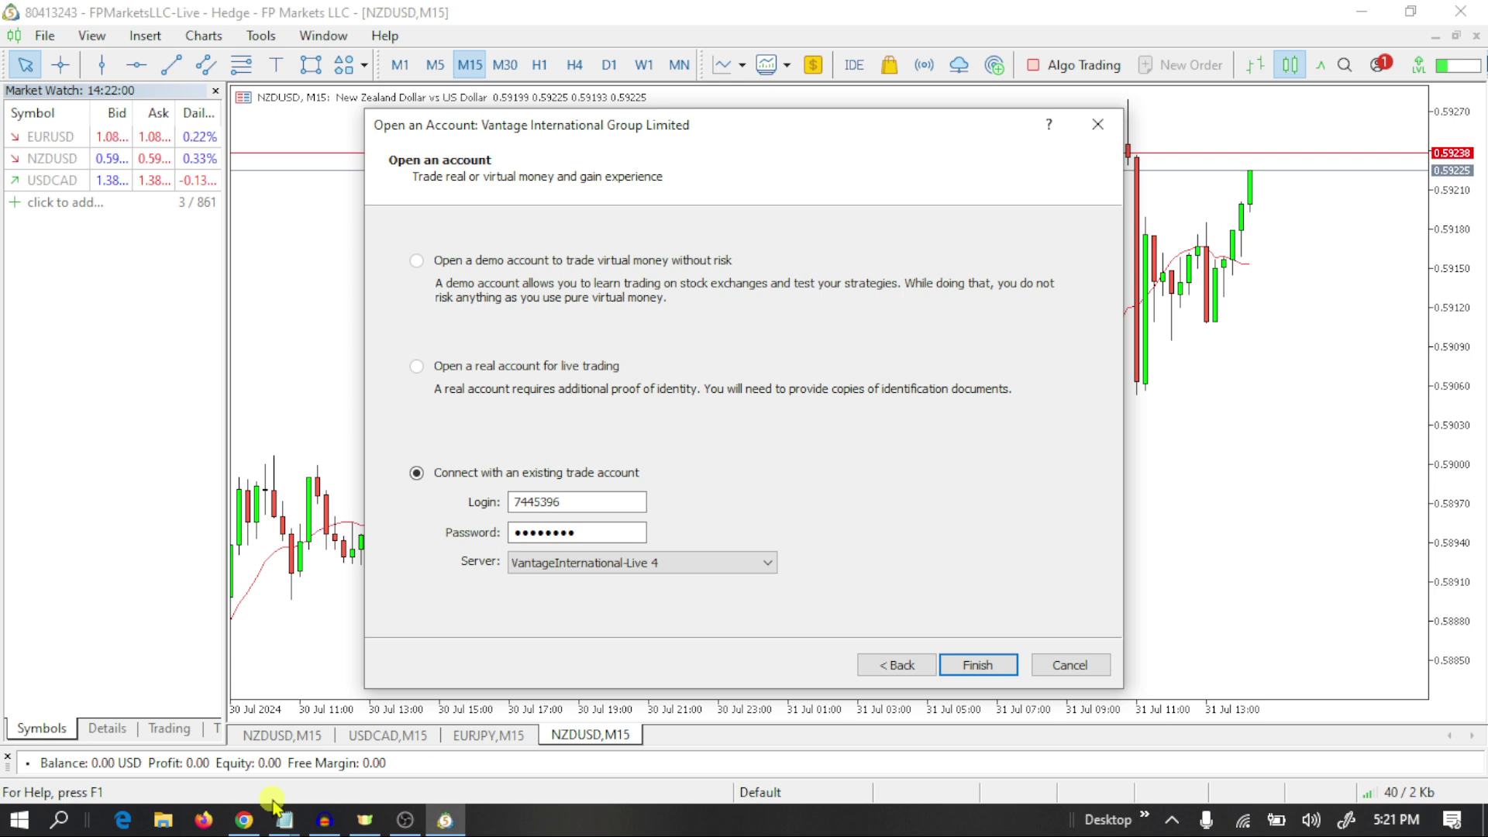
click(245, 820)
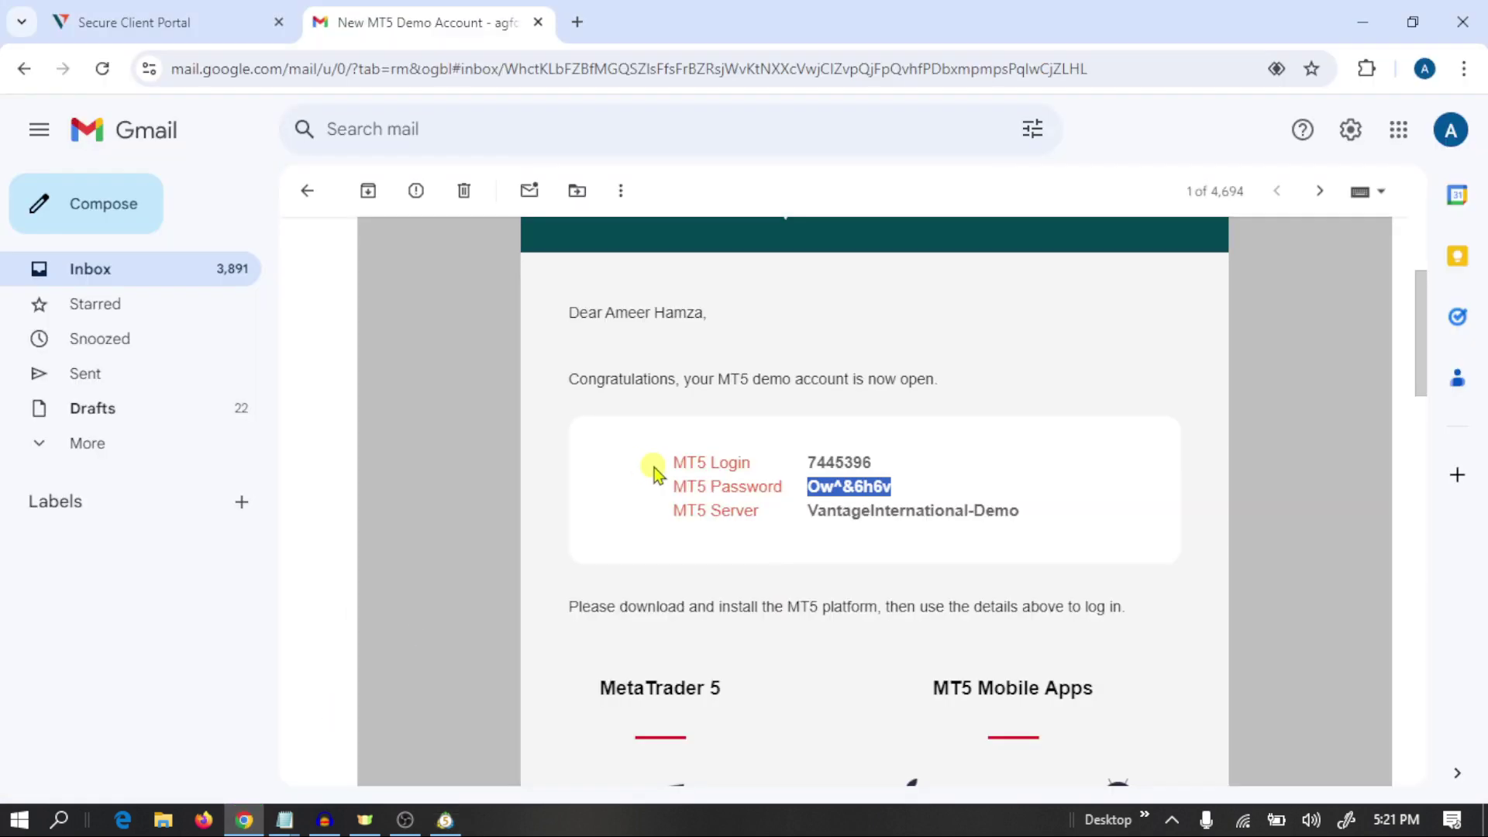
- Choose the VantageInternational-Demo server and finish logging in to the demo account
click(159, 22)
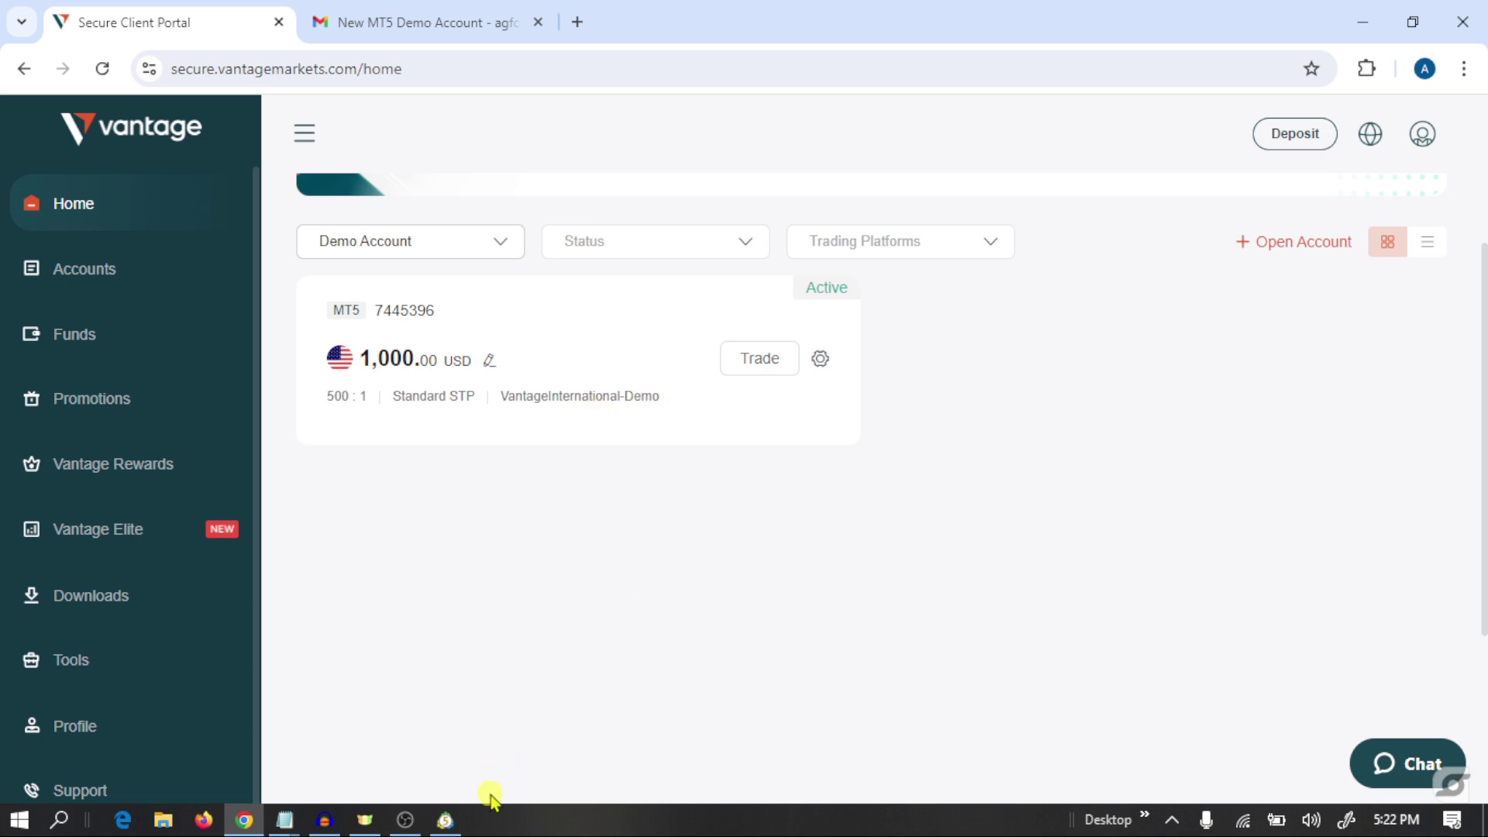
click(450, 822)
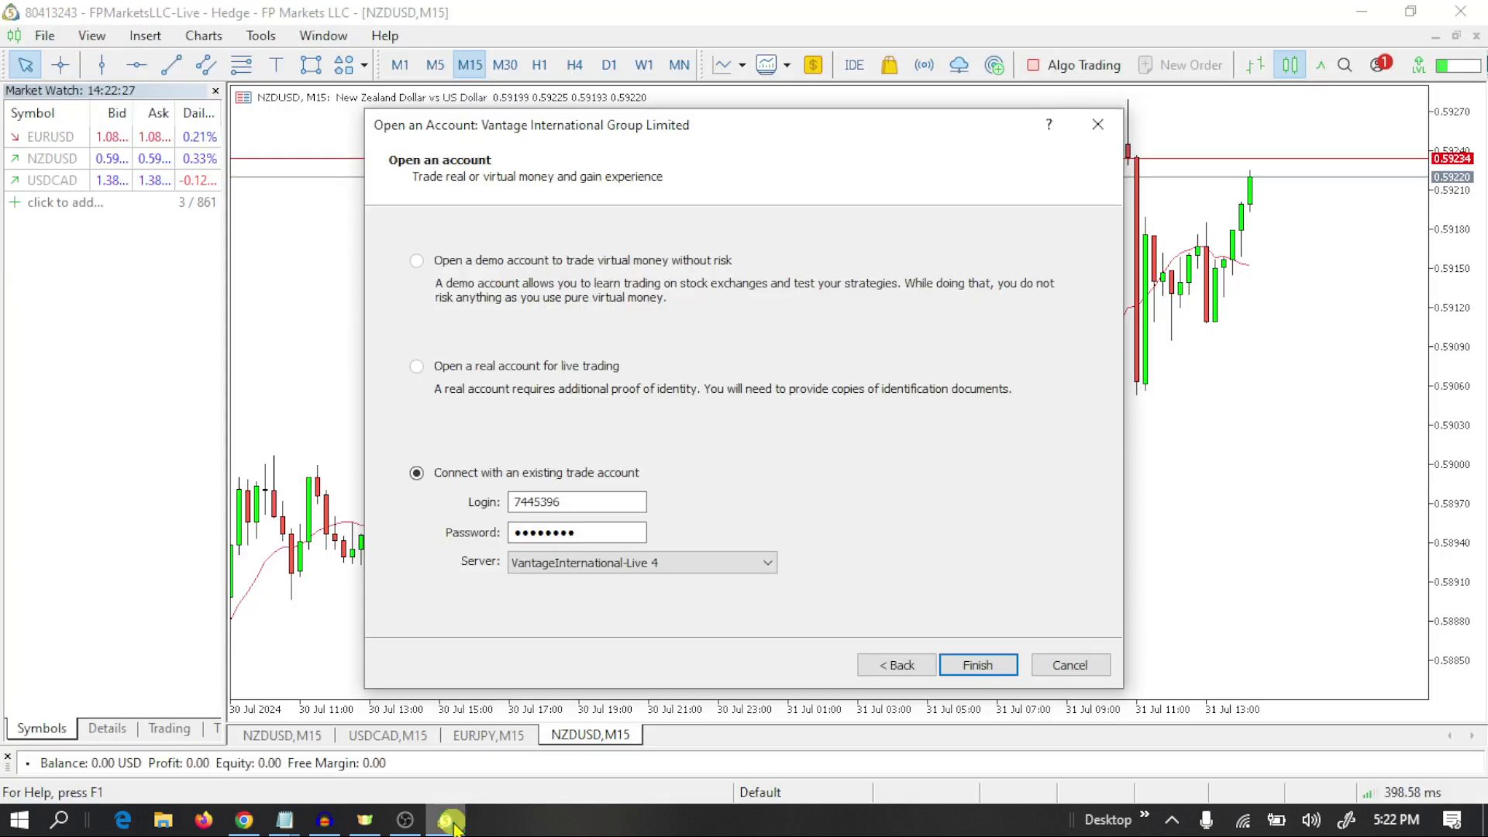
click(668, 564)
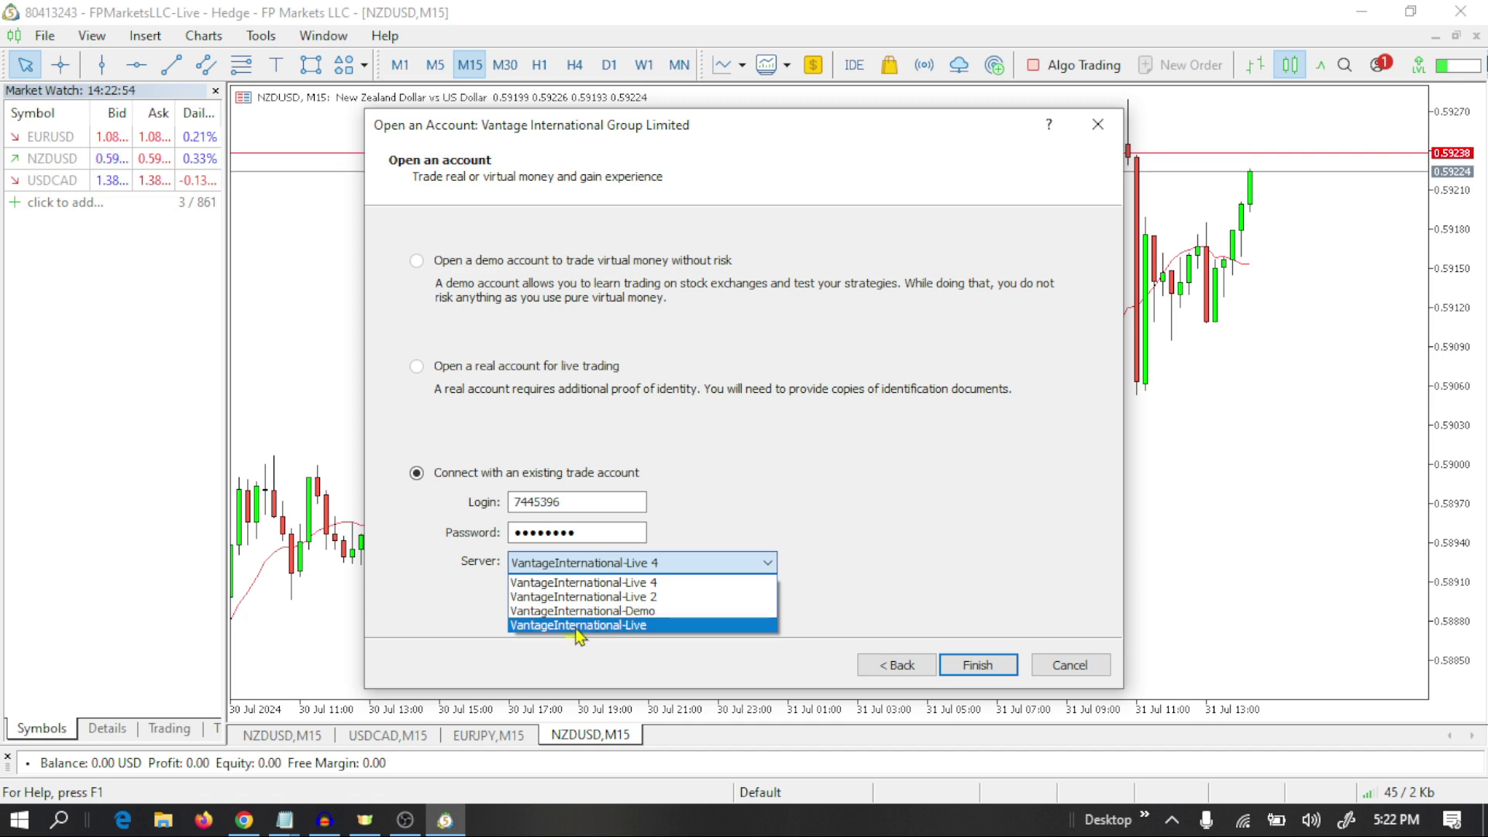
click(628, 613)
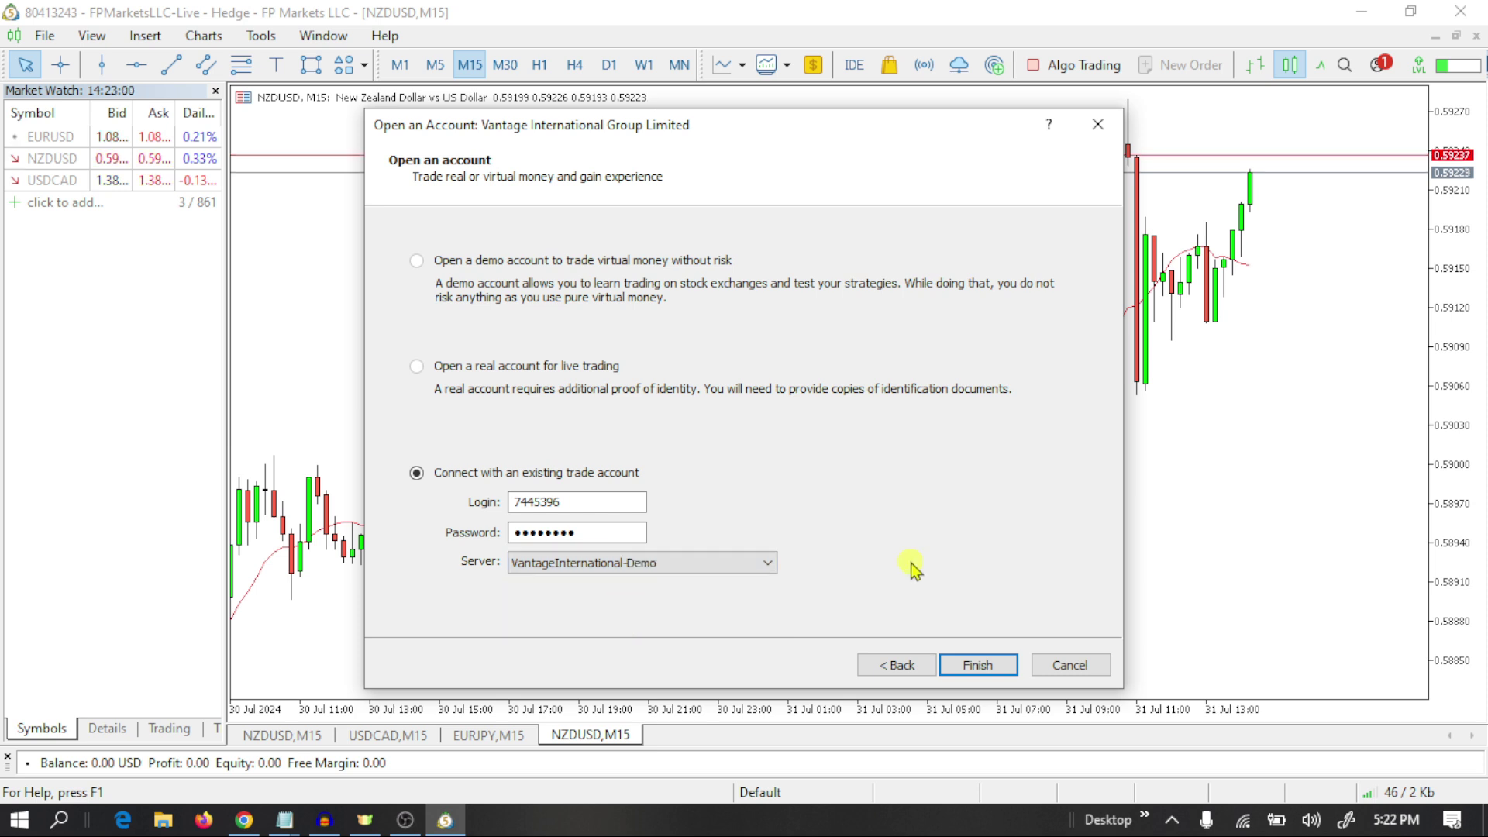
click(976, 669)
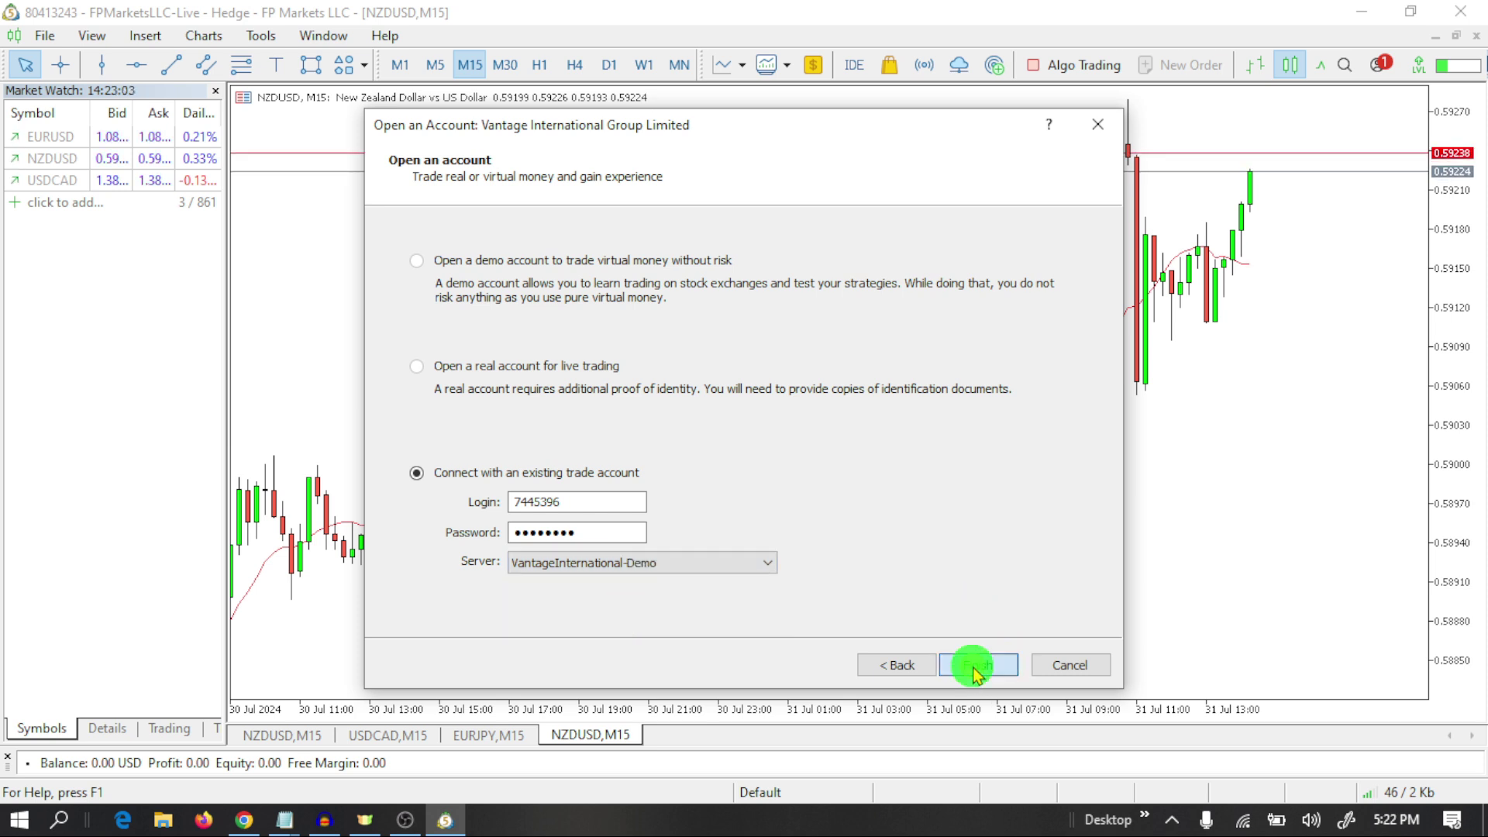